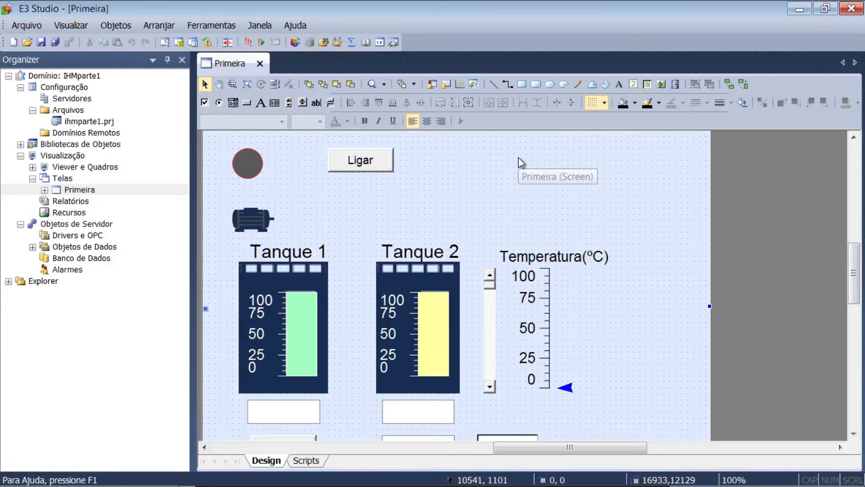
Draw a command button about 2392 by 804 units in the upper-right area of the Primeira screen
click(247, 107)
drag(612, 155, 680, 177)
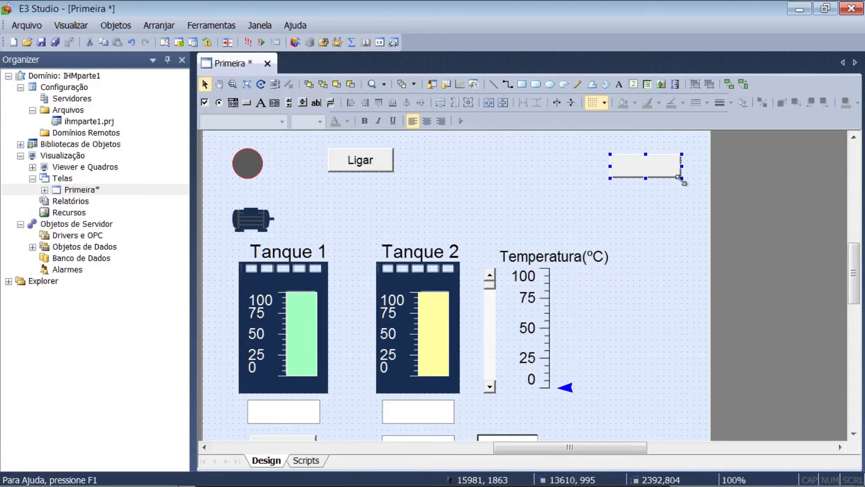
double_click(656, 168)
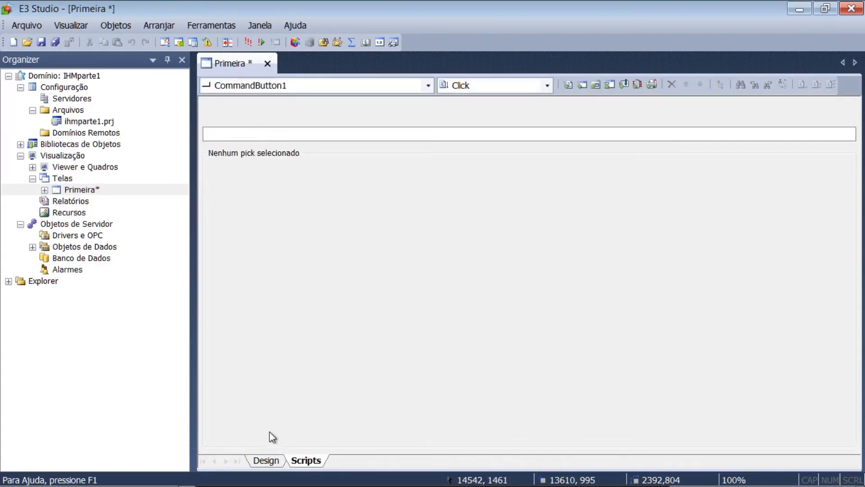
click(265, 461)
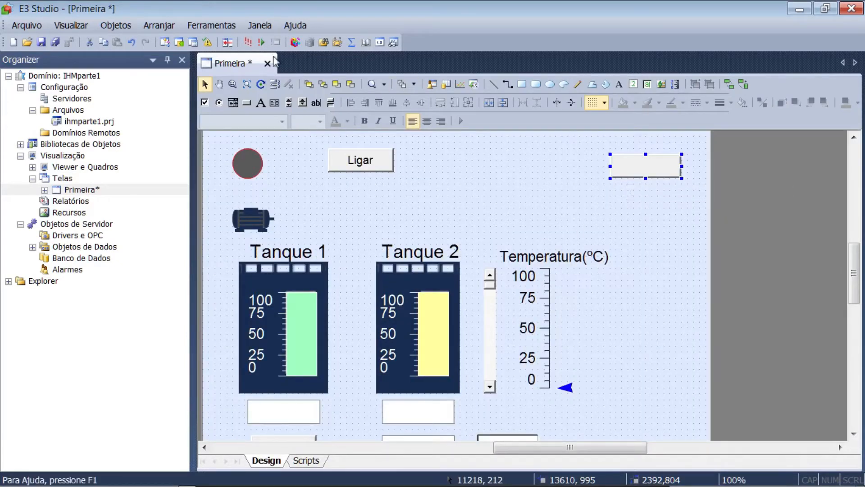
Set the Name property of the new command button on the Primeira screen to btTelaNova
click(193, 42)
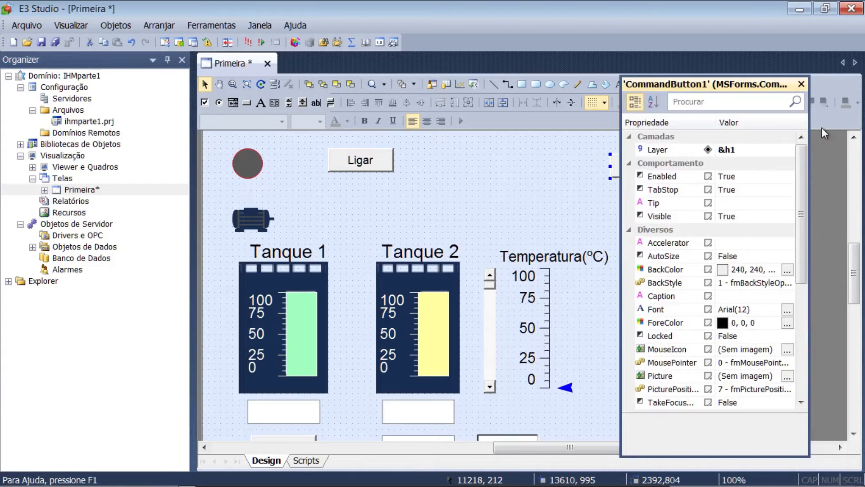
drag(800, 260, 796, 383)
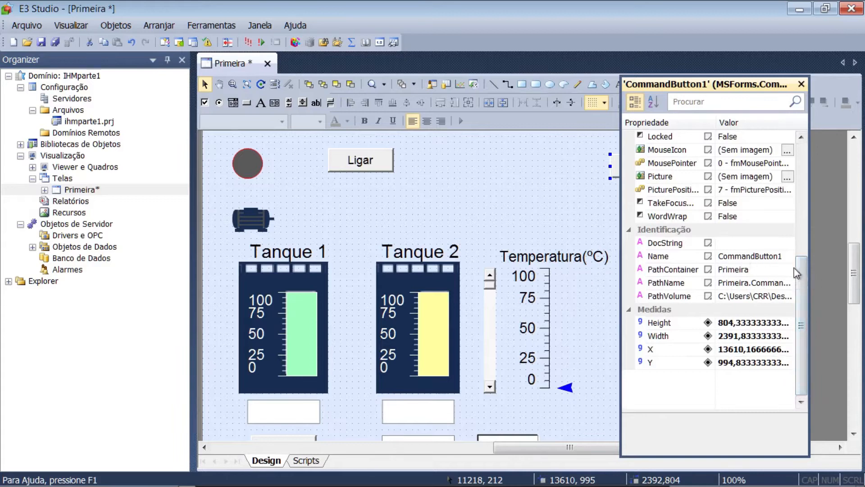
click(735, 261)
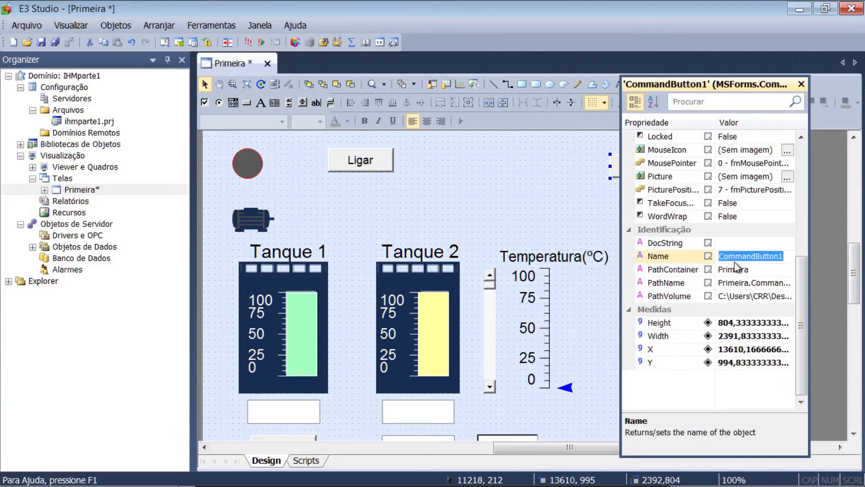
text(btTel)
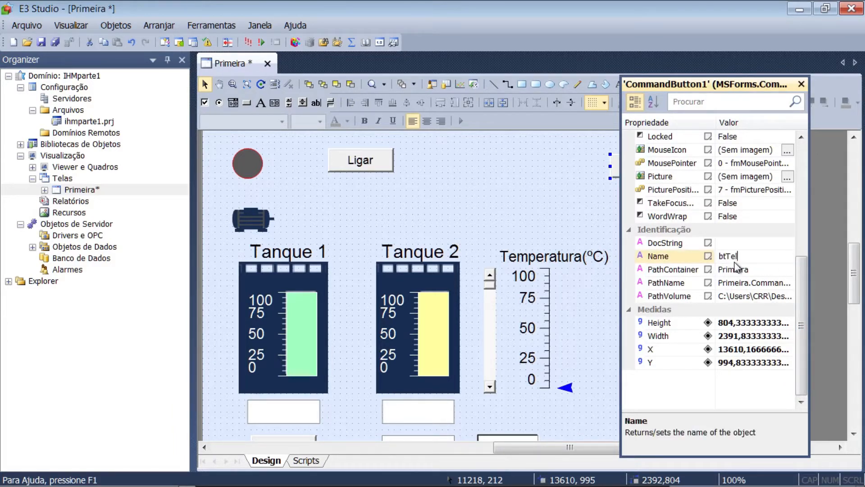
text(aNova)
key(Return)
Set the caption of the btTelaNova button to "Tela Nova"
drag(800, 280, 801, 231)
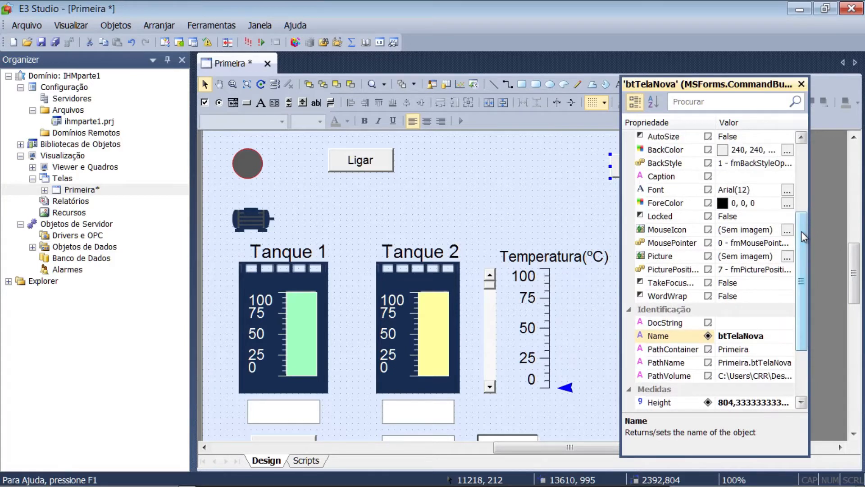
click(726, 178)
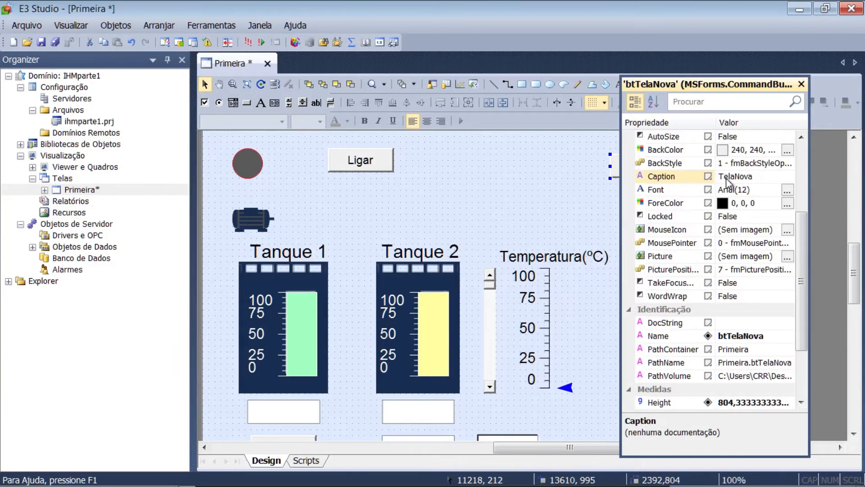
click(734, 176)
click(728, 152)
Change the btTelaNova button's font to Arial with Regular style and size 8
click(787, 190)
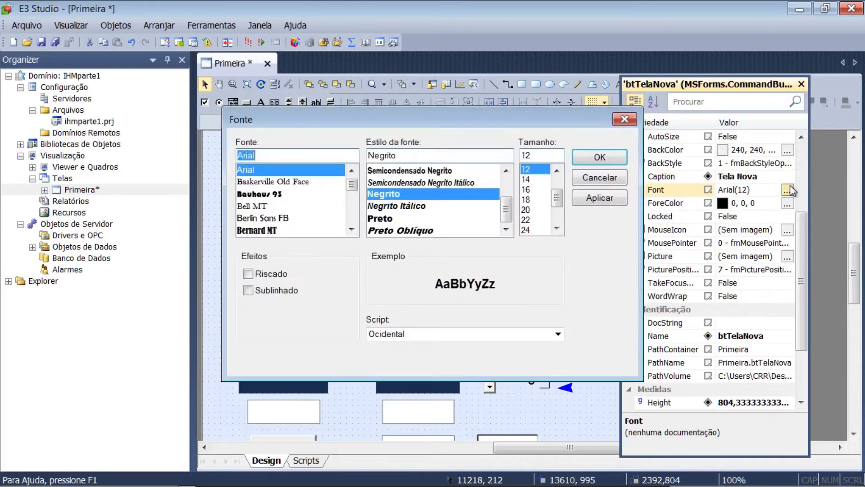
drag(557, 198, 557, 187)
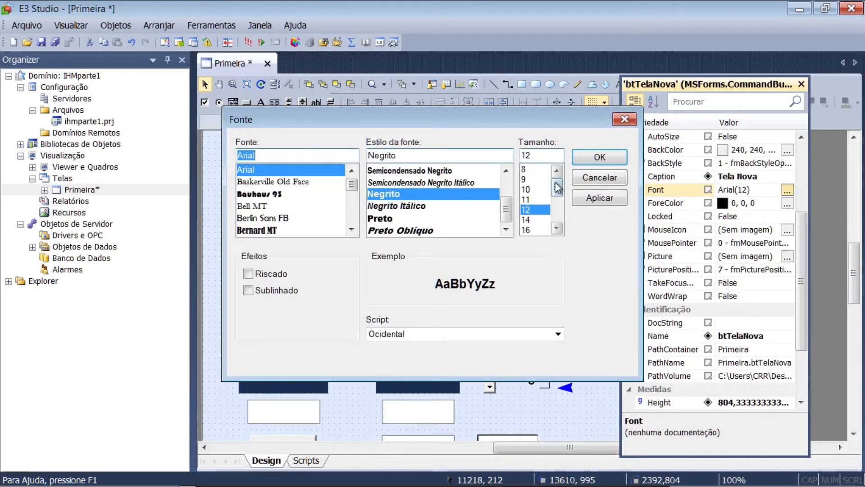
click(529, 169)
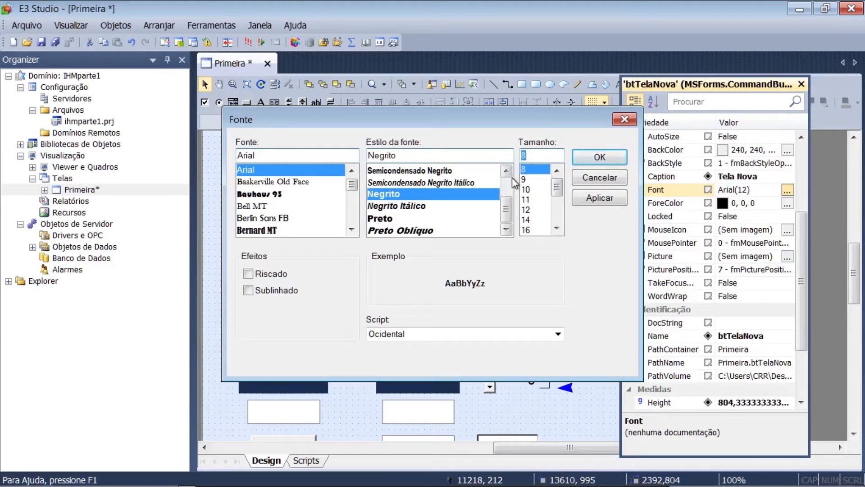
scroll(511, 179, up, 1)
scroll(510, 179, up, 1)
click(392, 206)
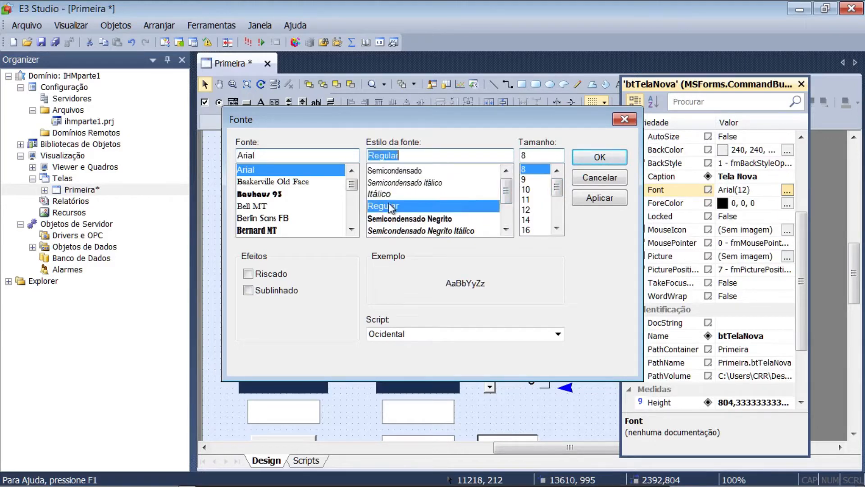
click(591, 158)
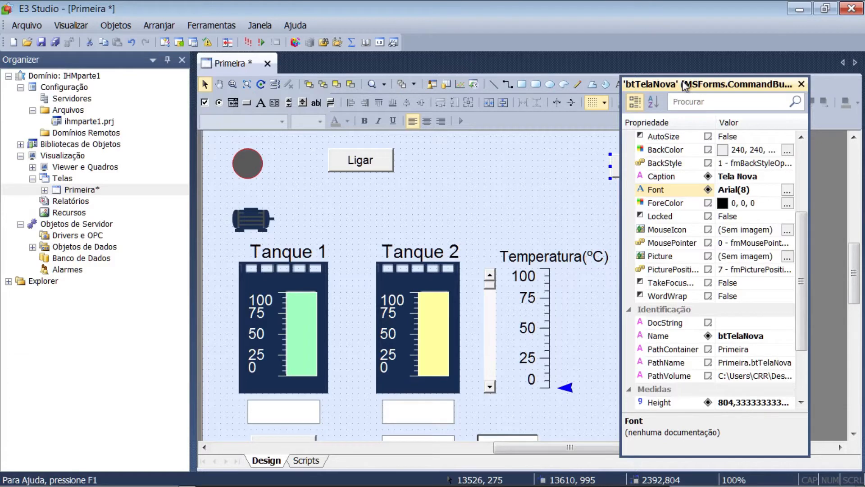
Insert a new screen named TelaNova into ihmparte1.prj, accepting the default size of 799 by 573 pixels
click(63, 179)
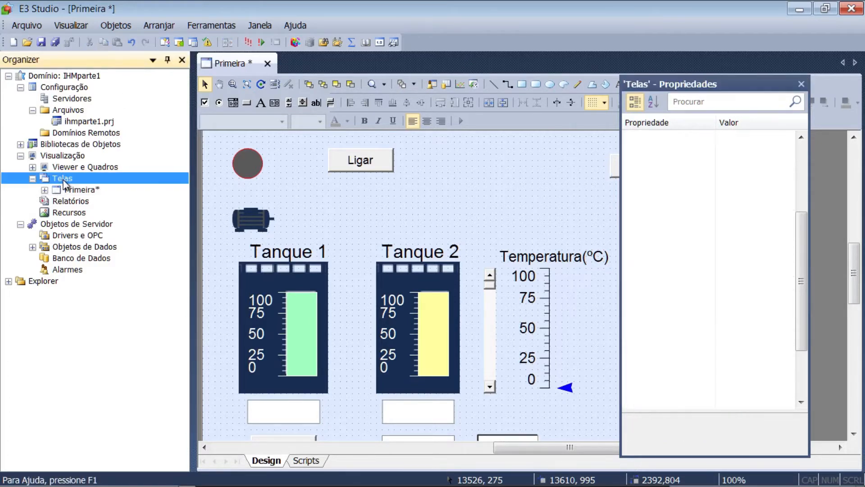
right_click(63, 181)
mouse_move(98, 189)
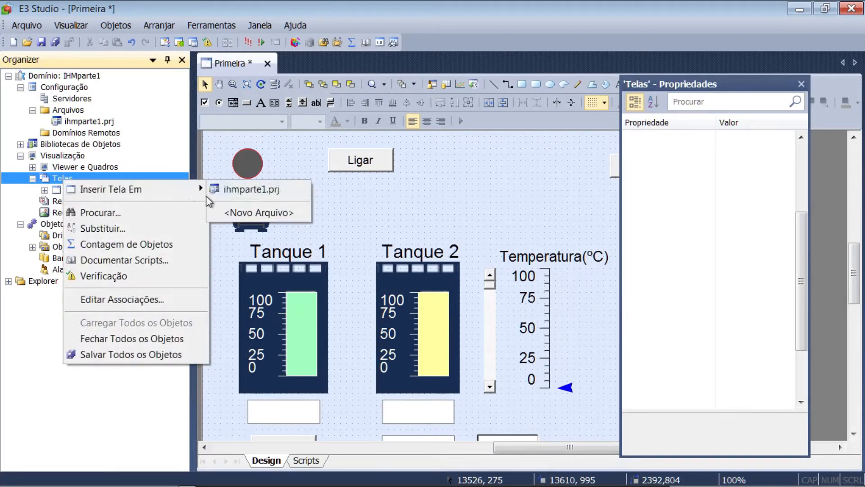
click(231, 189)
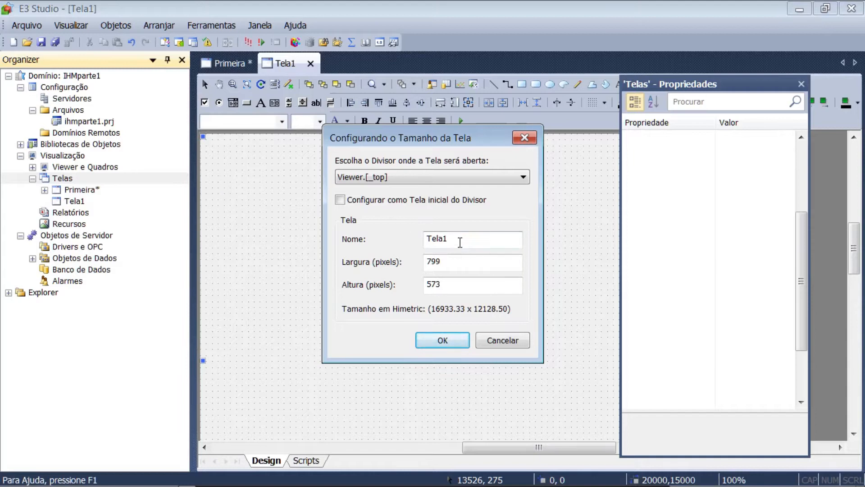
key(BackSpace)
text(Nova)
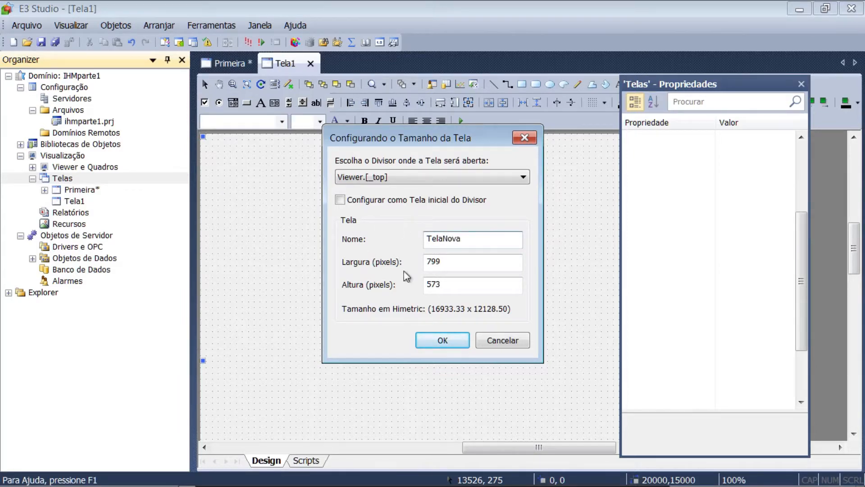
double_click(451, 262)
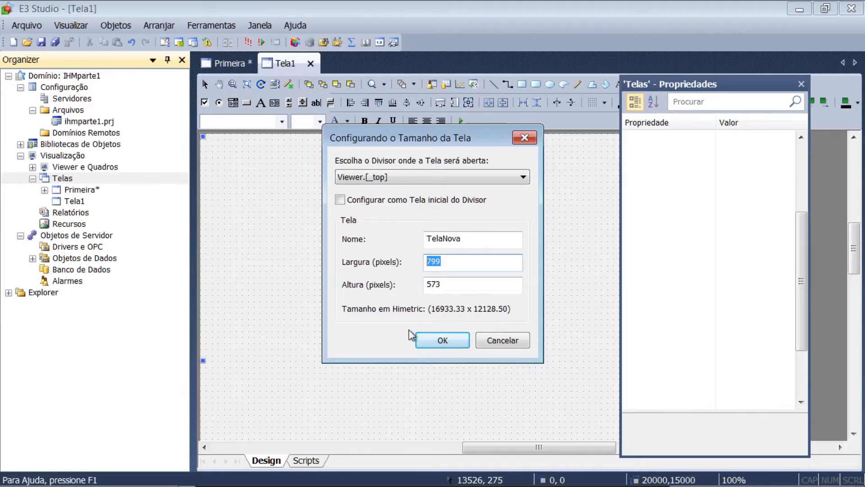
click(439, 347)
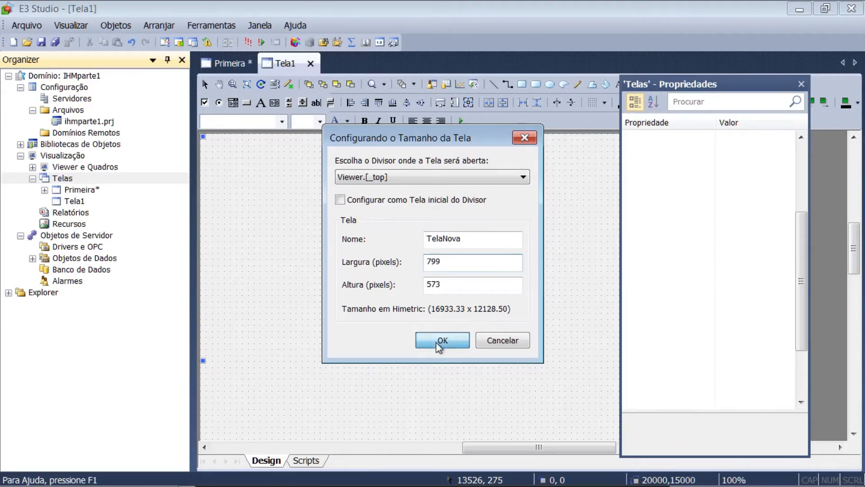
Draw a command button about 2201 by 995 units in the upper-right area of the TelaNova screen
drag(708, 89, 741, 162)
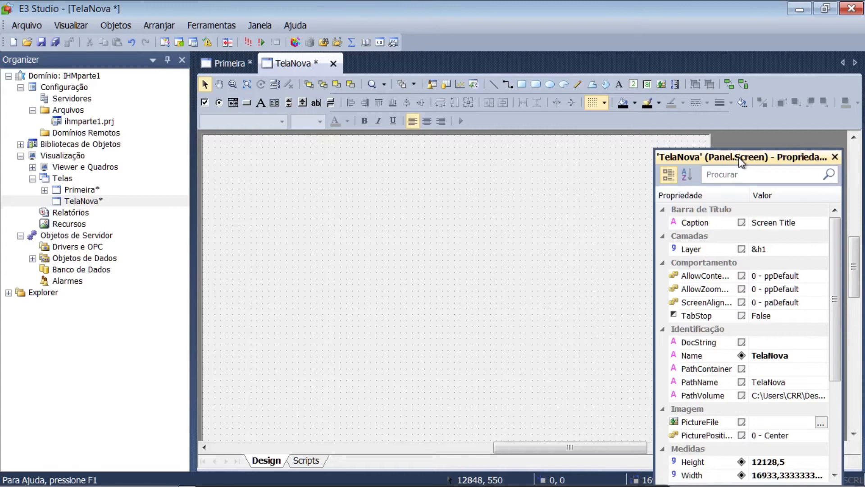
click(247, 103)
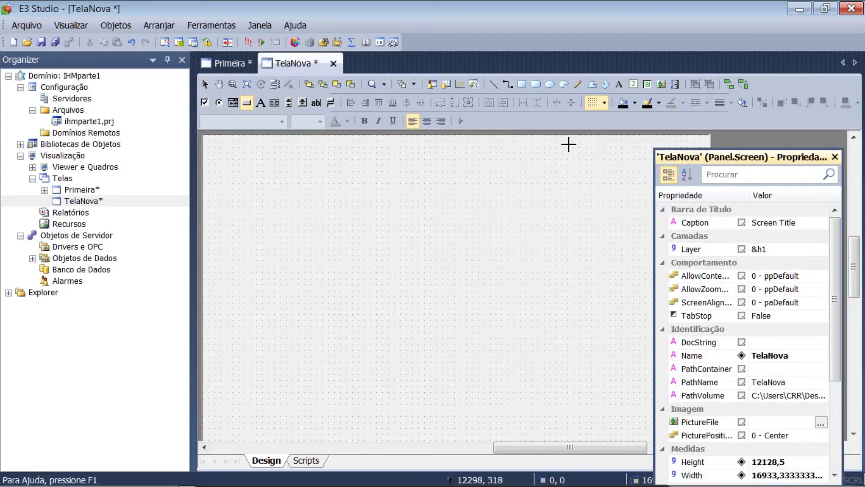
drag(577, 148, 645, 177)
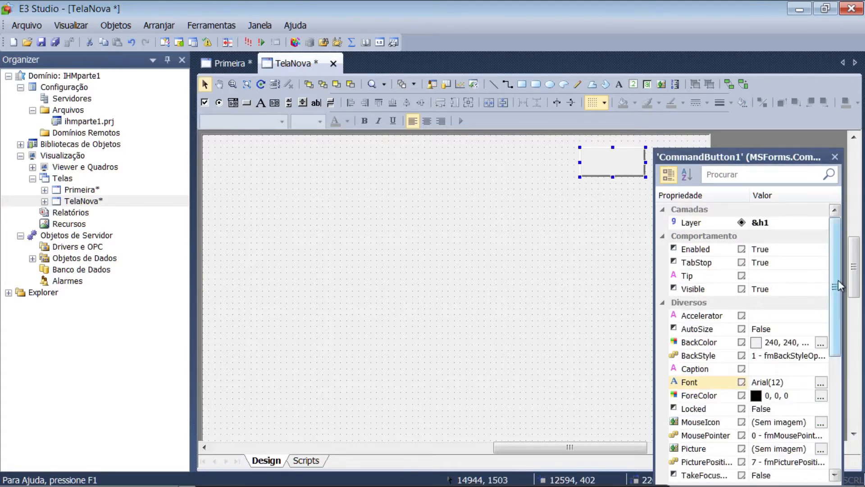
Set the caption of the command button on the TelaNova screen to "Voltar ao Início"
drag(838, 280, 836, 329)
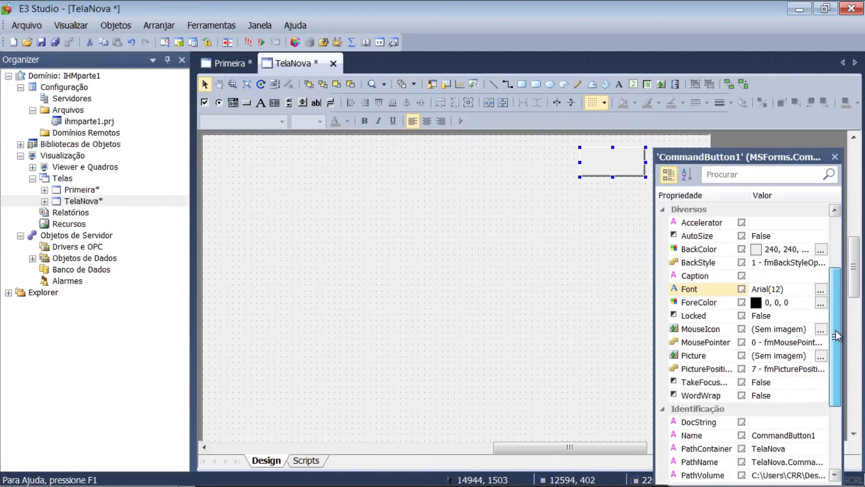
click(767, 276)
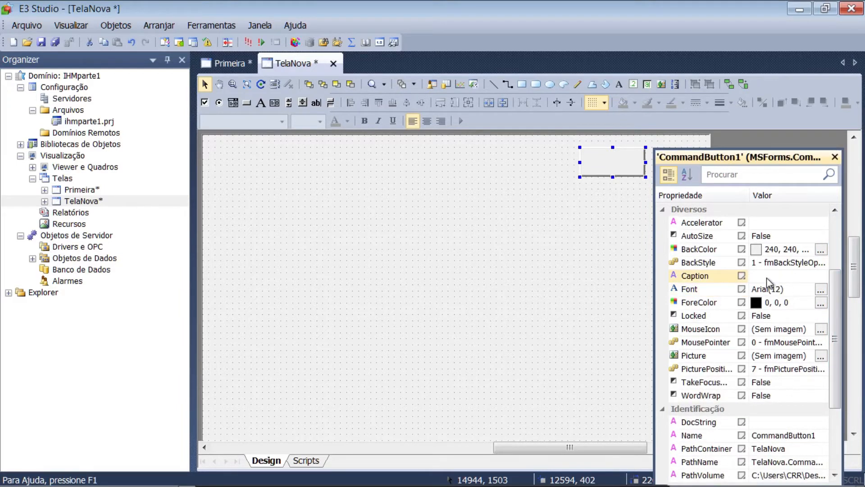
text(Voltar aoIn)
key(BackSpace)
key(BackSpace)
text(In)
key(Escape)
text(ício)
key(Return)
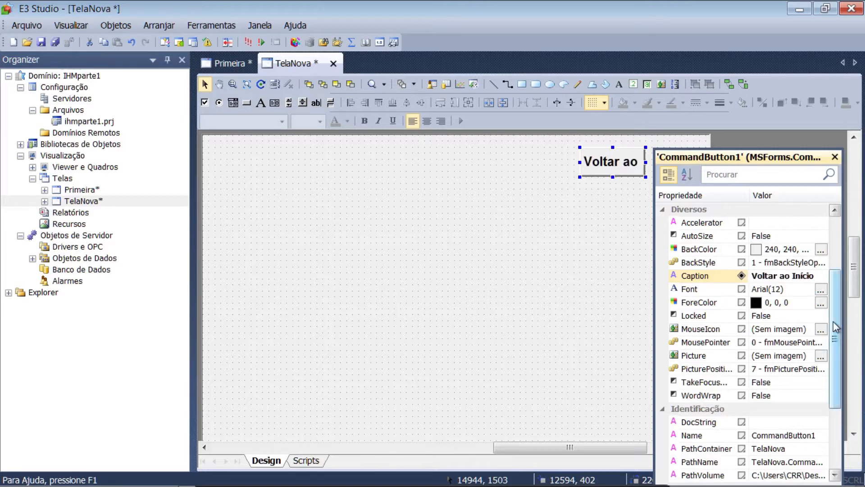
Change the "Voltar ao Início" button's font to Arial with Regular style and size 8
click(820, 290)
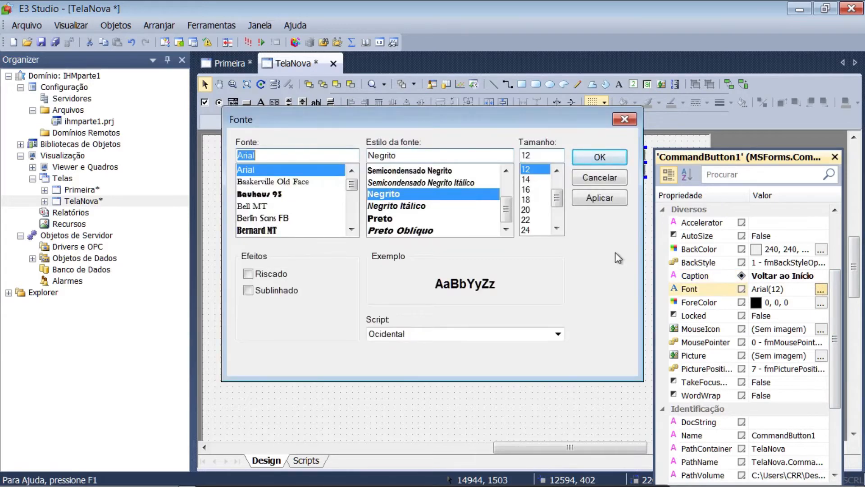
click(557, 172)
click(557, 171)
click(557, 171)
click(557, 171)
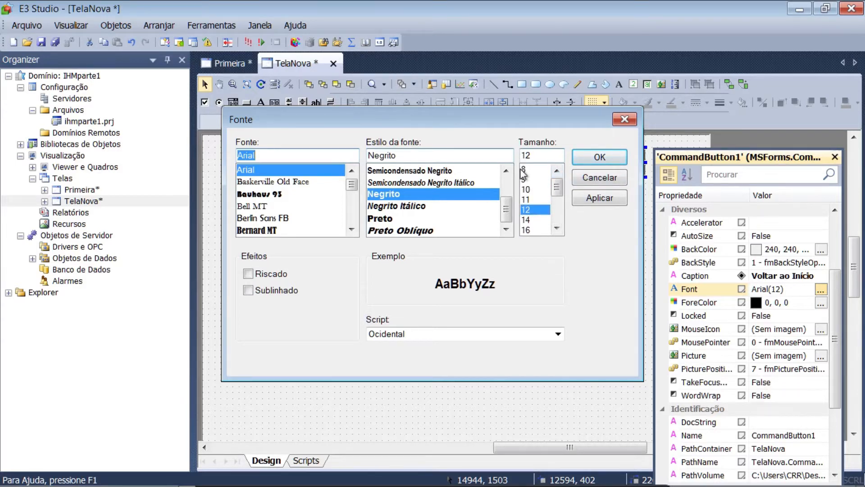
click(524, 170)
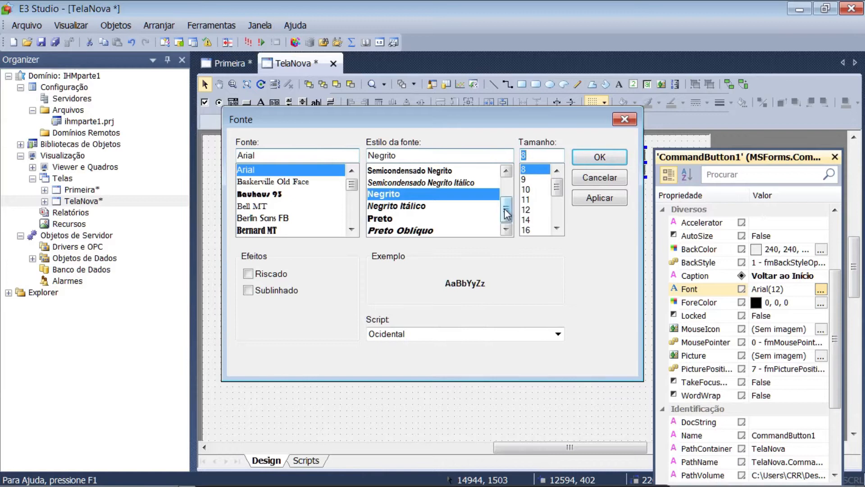
drag(507, 214, 507, 197)
click(410, 208)
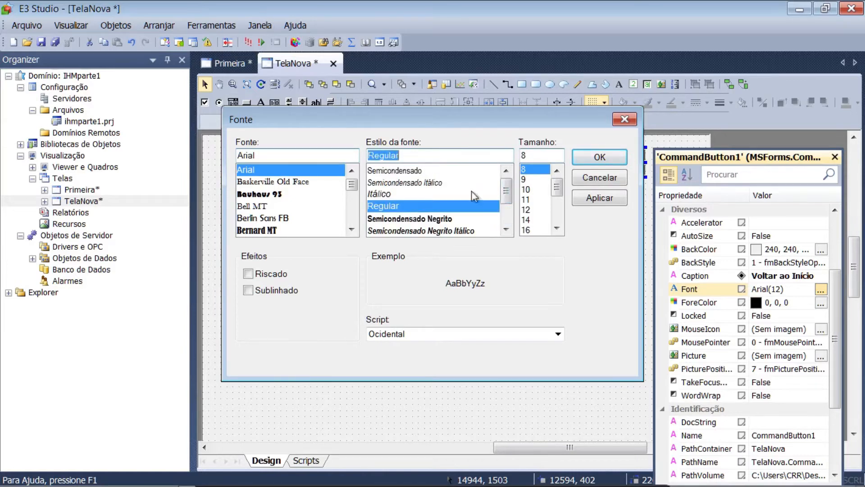
click(581, 163)
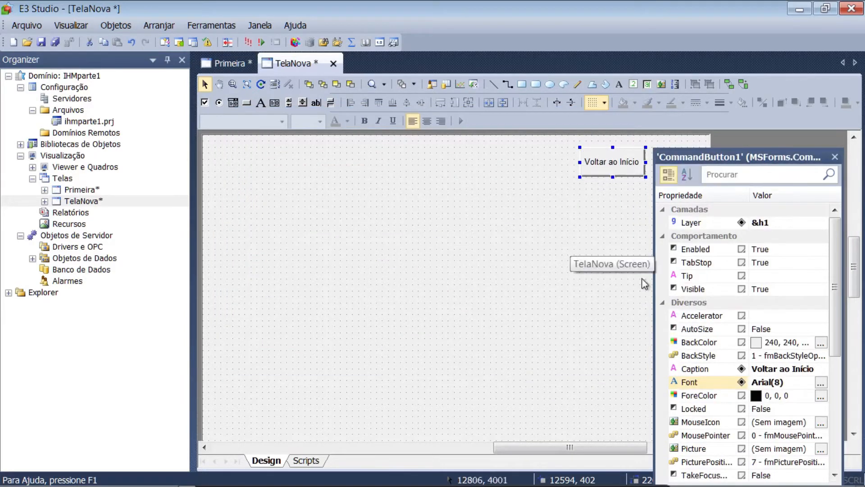
Set the Name property of the "Voltar ao Início" button to btInicio
drag(834, 302, 825, 409)
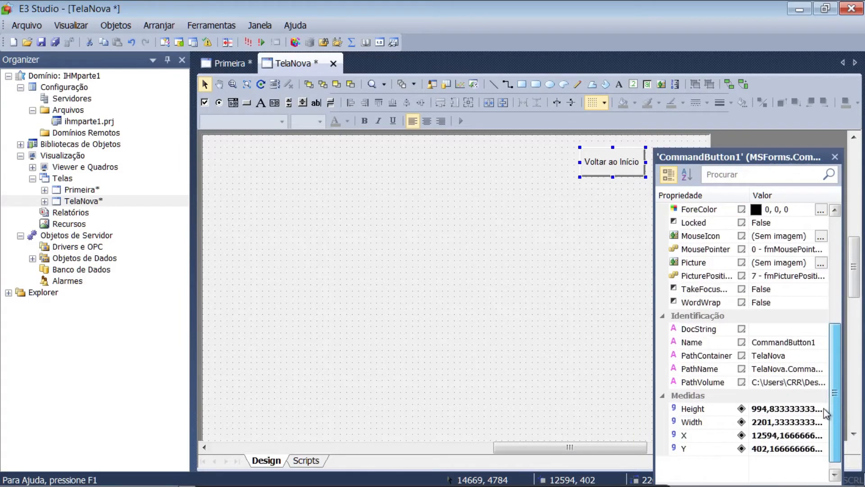
click(771, 342)
text(btInicio)
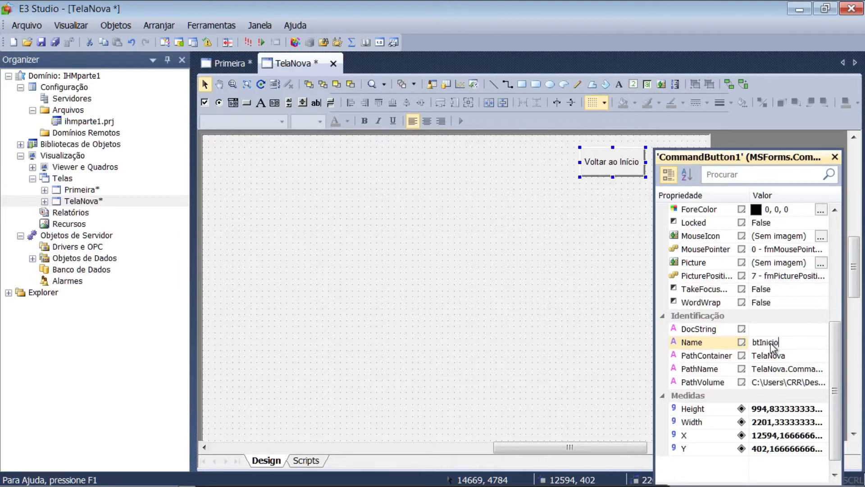
key(Return)
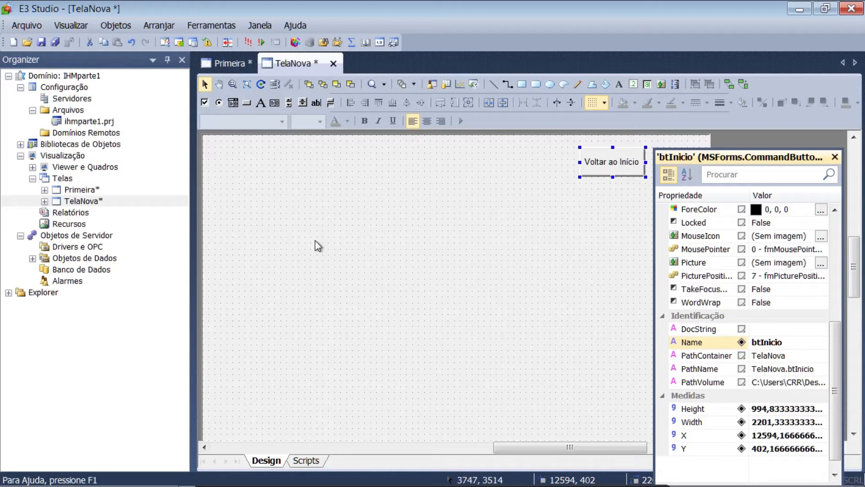
Open the Click event script of the "Voltar ao Início" button on the TelaNova screen
double_click(604, 166)
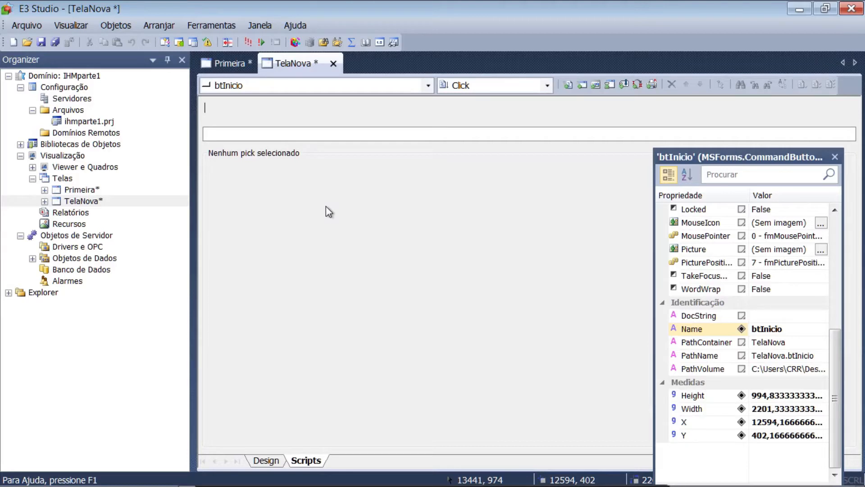
click(267, 460)
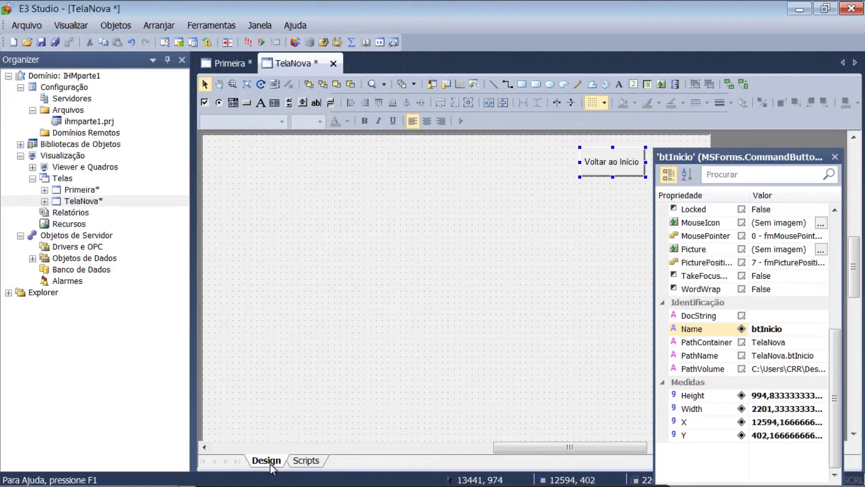
click(313, 460)
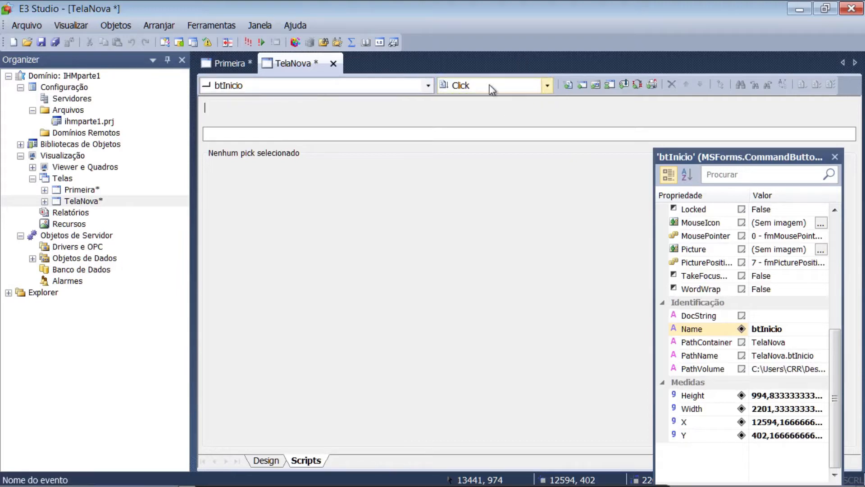
click(428, 89)
click(428, 89)
click(548, 85)
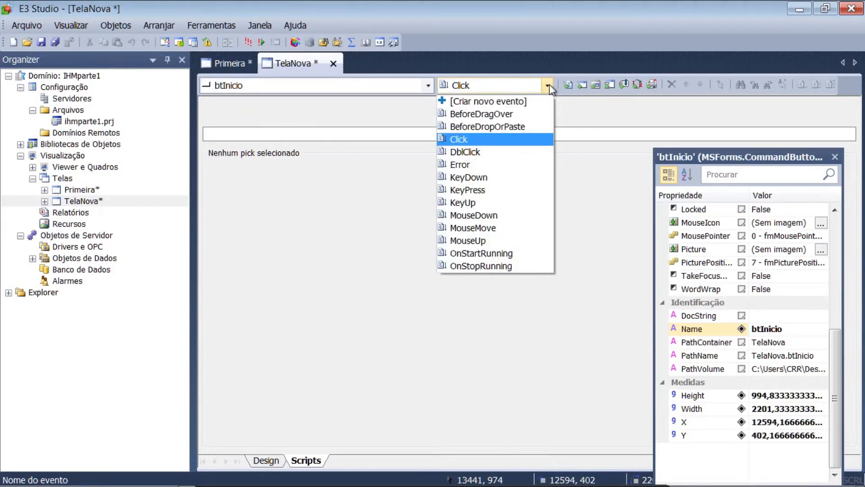
click(523, 144)
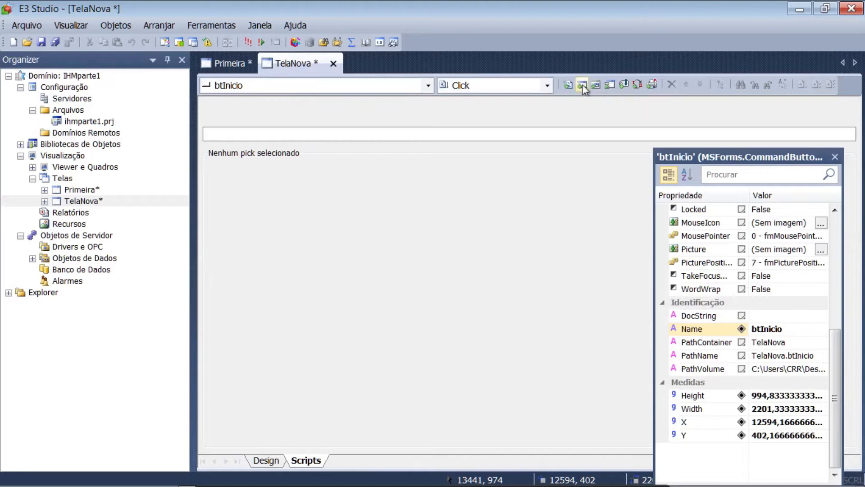
Add an Abrir Tela pick to the btInicio Click event, with Primeira as the screen it opens
click(582, 85)
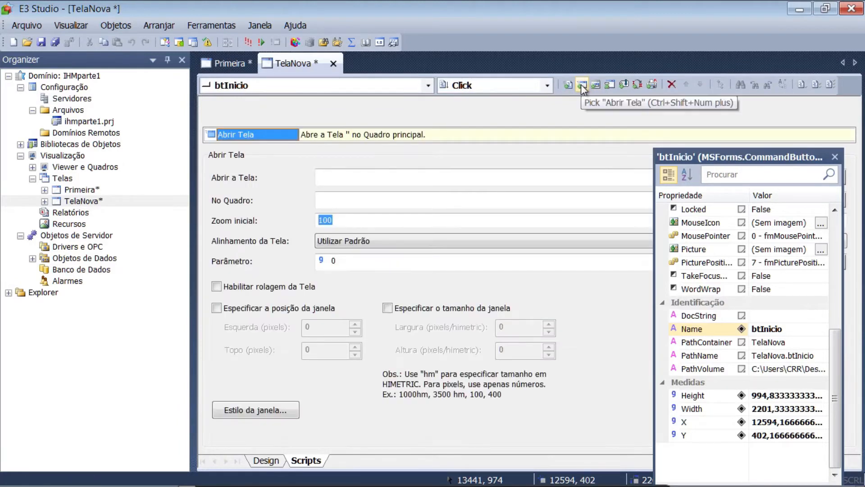
drag(684, 159, 685, 241)
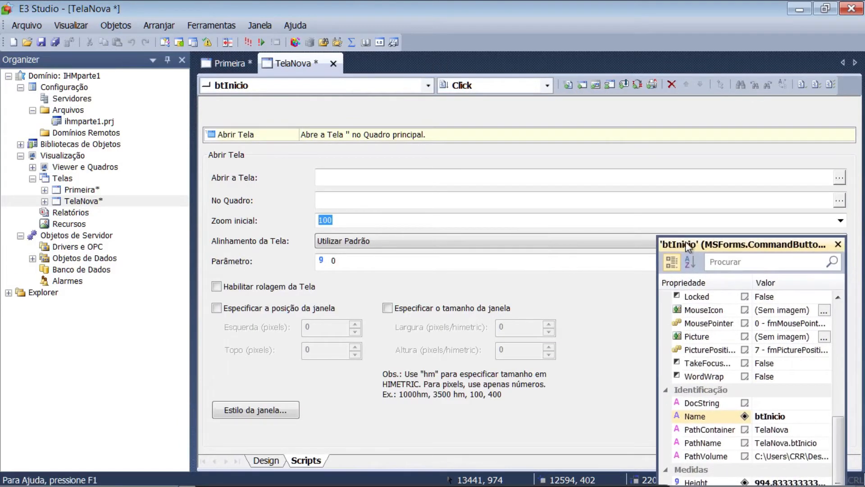
click(840, 179)
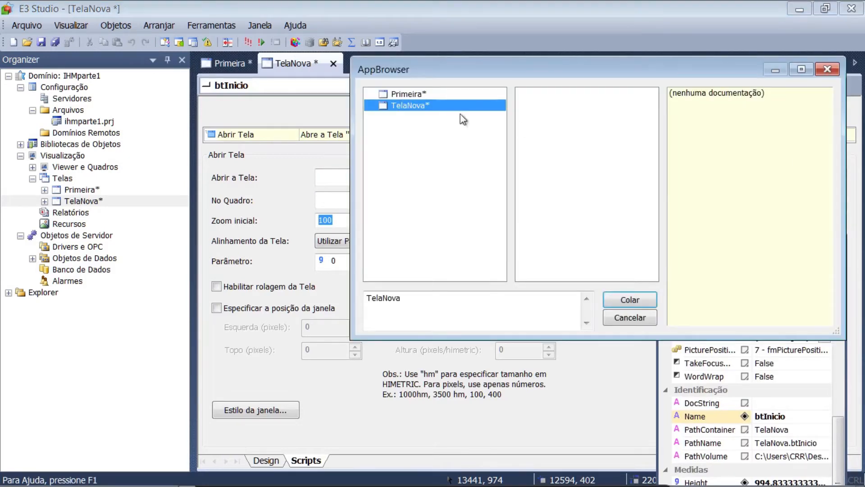
click(403, 95)
click(615, 302)
click(220, 67)
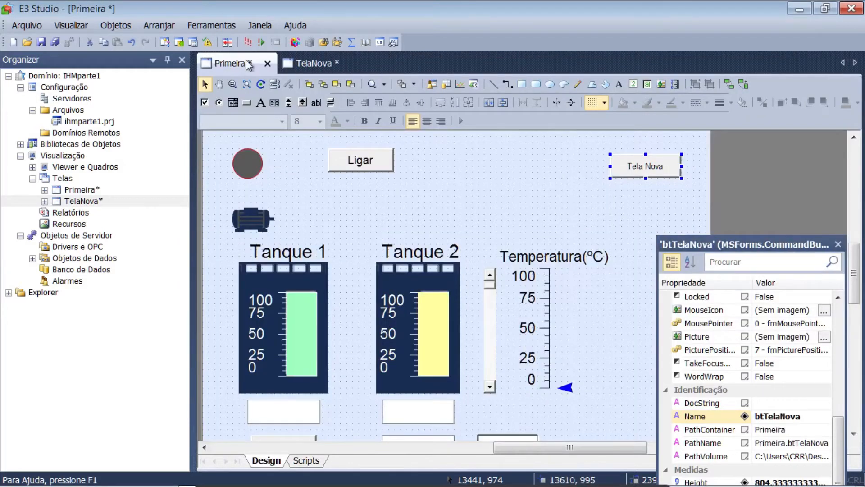
click(295, 62)
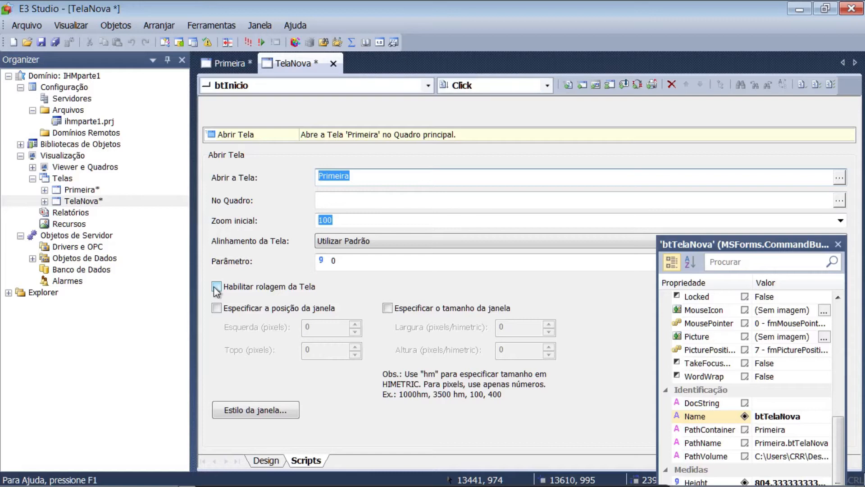
Review the custom window style options of the btInicio button's Abrir Tela pick
click(240, 410)
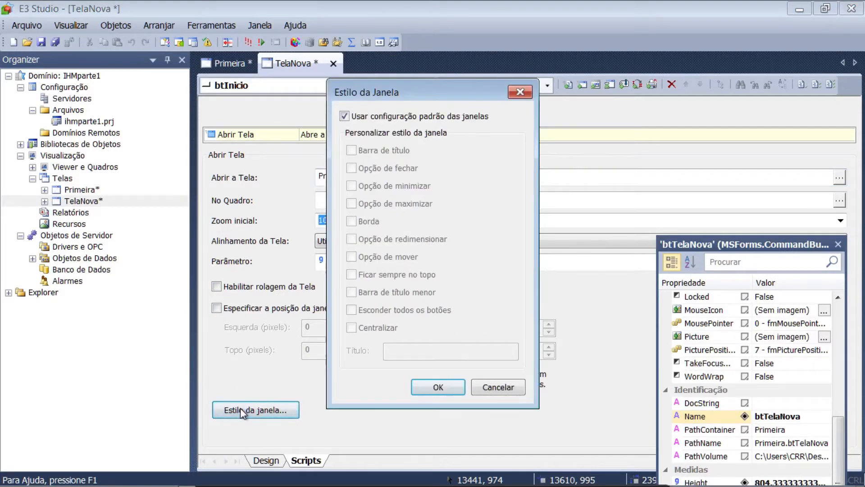
click(345, 117)
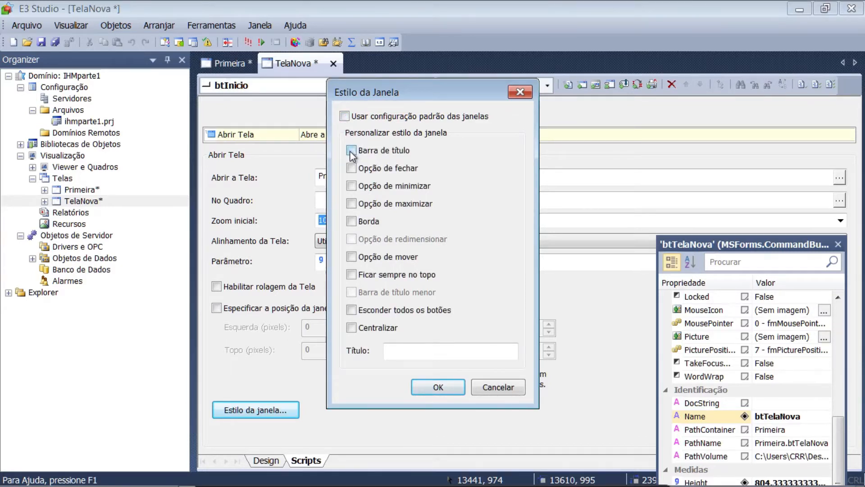
click(344, 118)
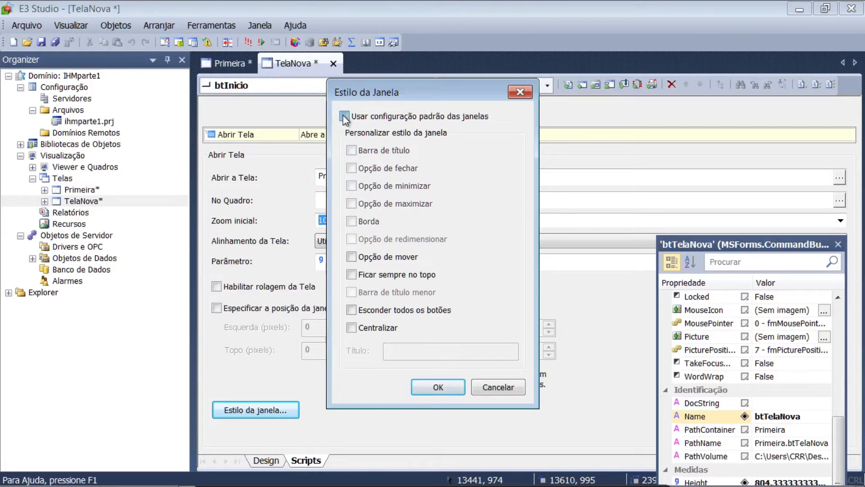
click(421, 388)
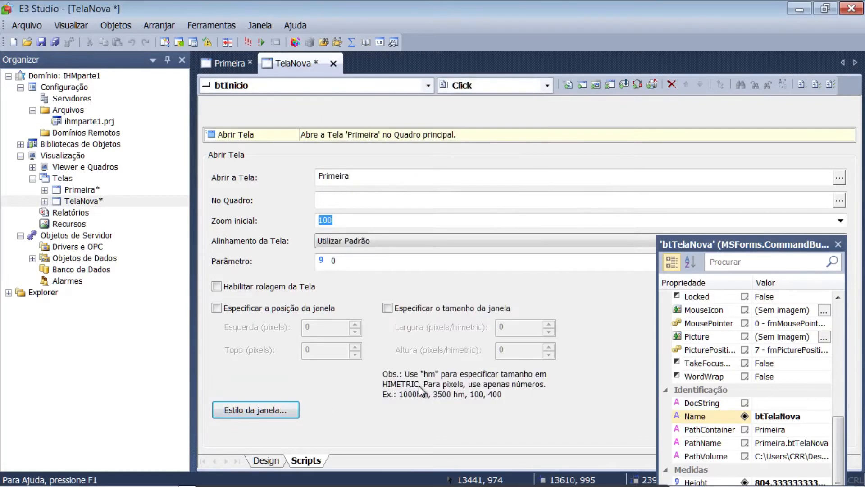
Open the Click event script of the "Tela Nova" button on the Primeira screen with no script or pick in it
click(263, 461)
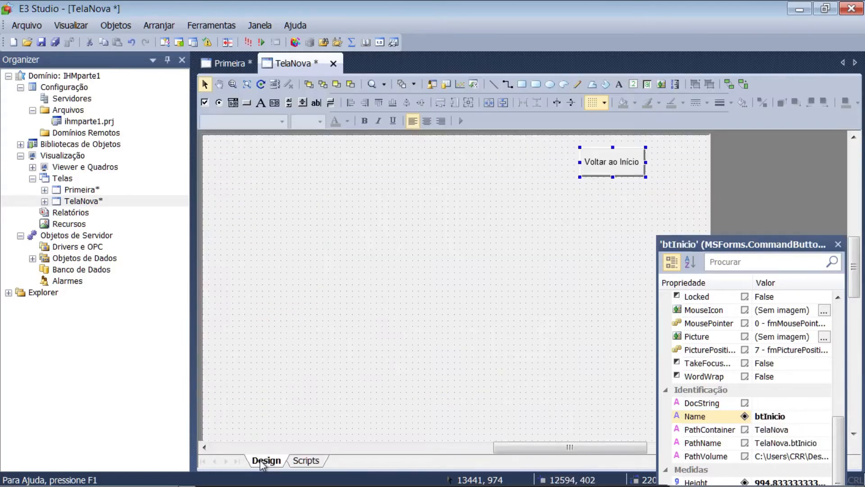
drag(694, 241, 695, 174)
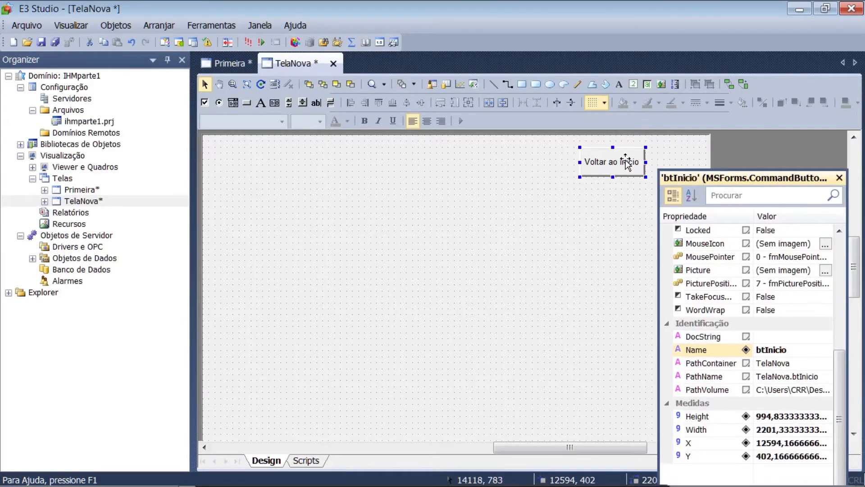
click(219, 63)
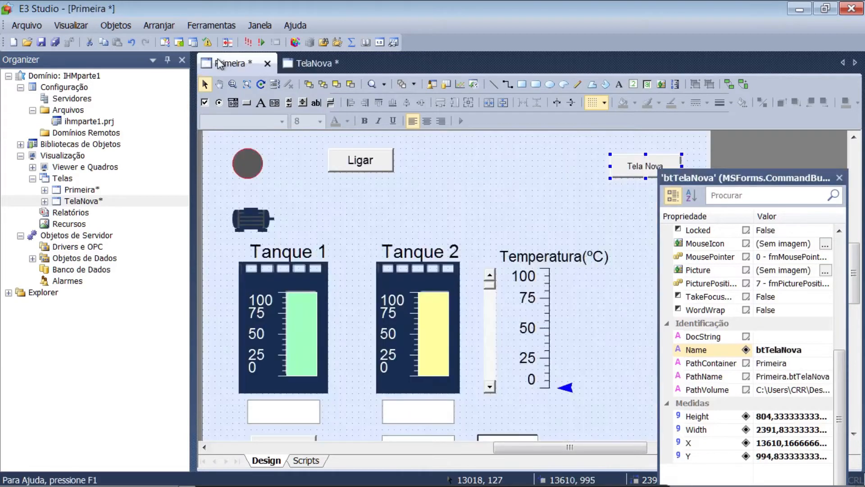
double_click(633, 167)
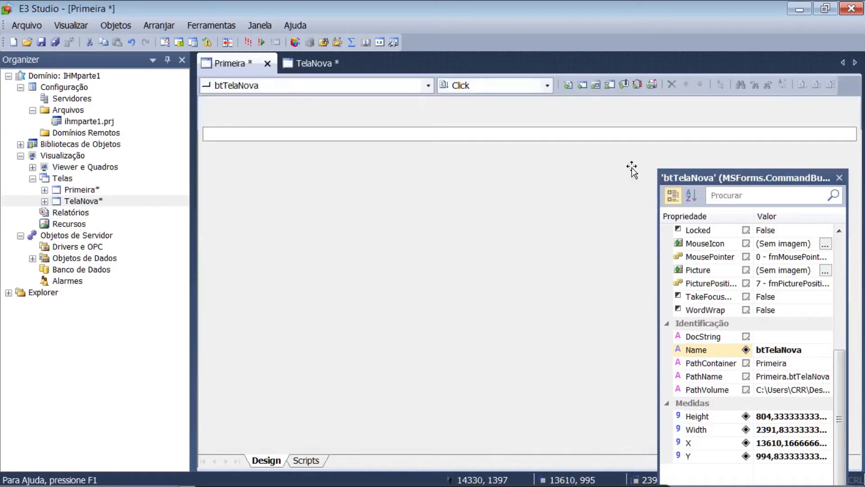
click(568, 85)
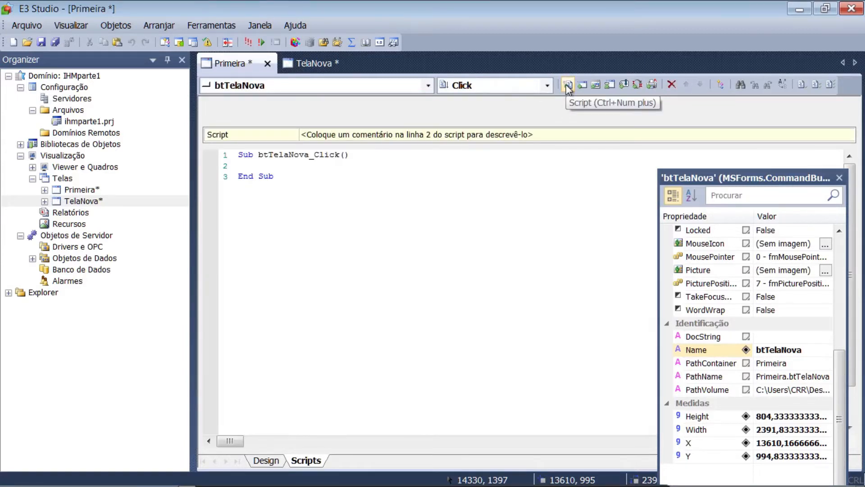
click(671, 86)
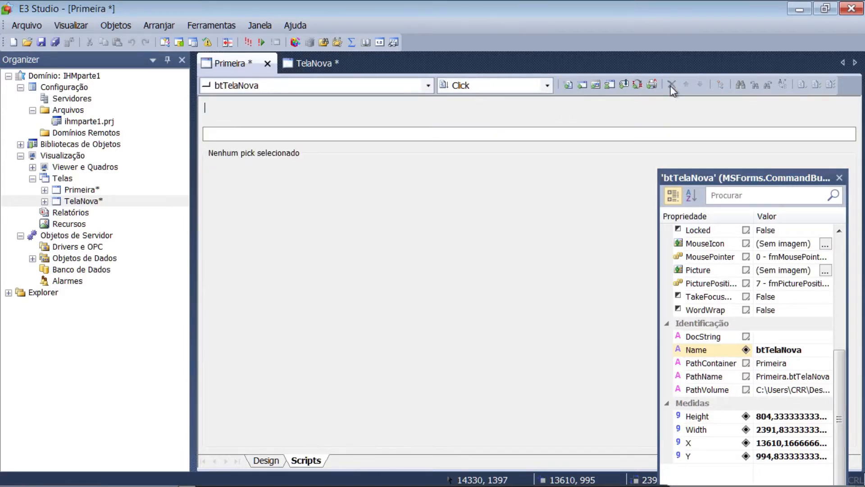
Add an Abrir Tela pick to the btTelaNova Click event, with TelaNova as the screen it opens
click(582, 86)
drag(797, 180, 801, 223)
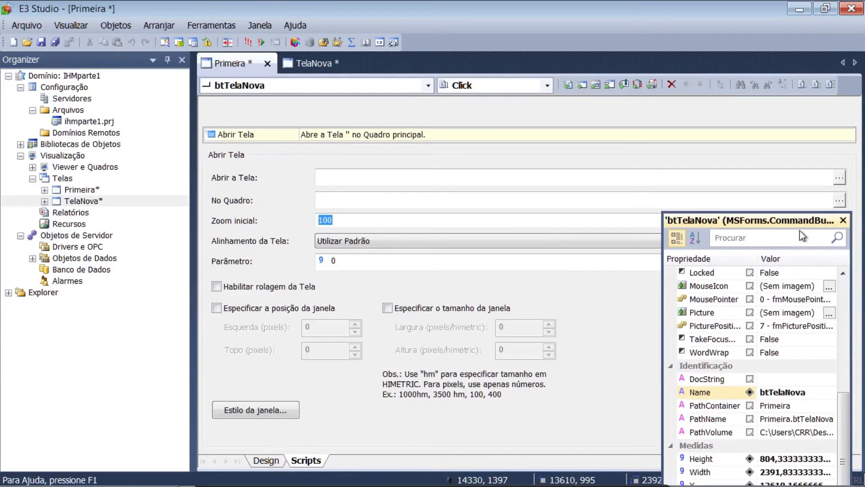
click(839, 180)
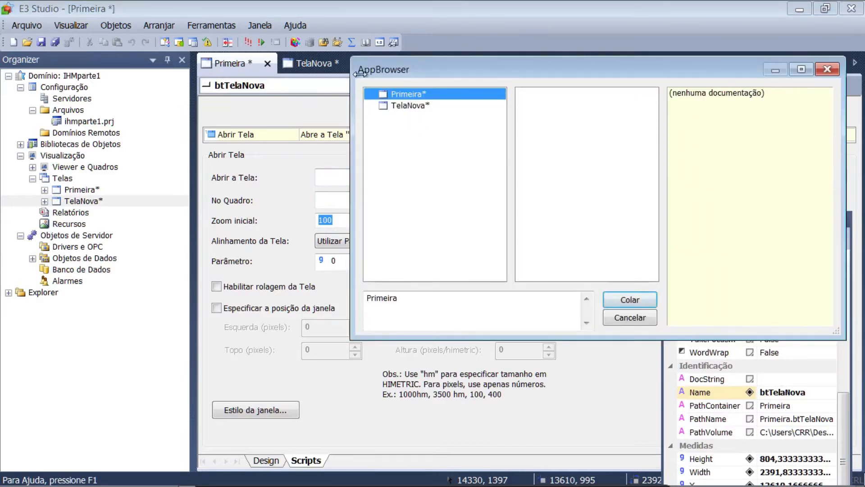
click(404, 108)
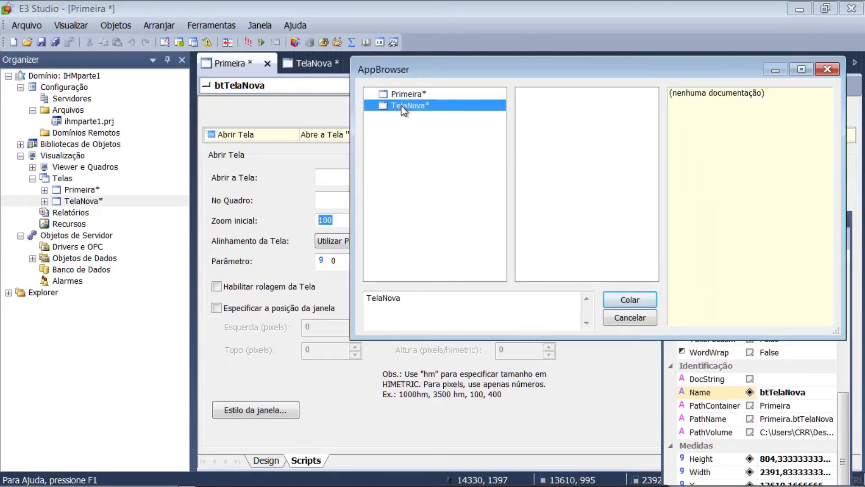
click(628, 301)
click(301, 63)
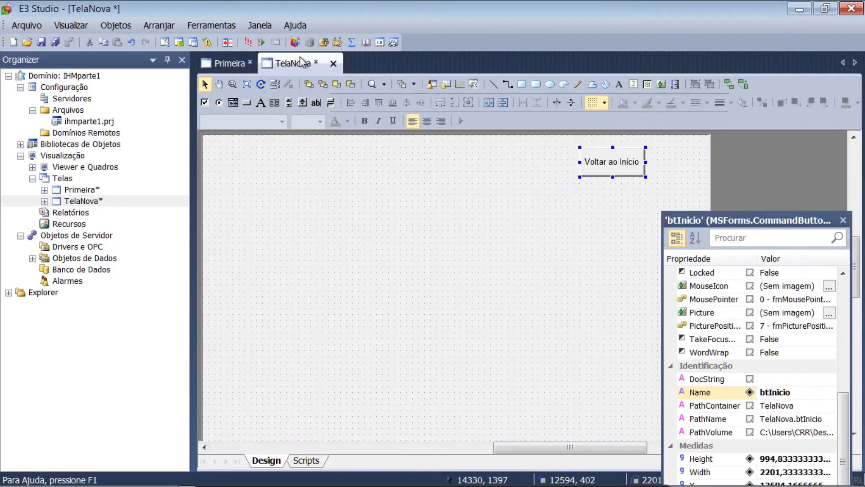
click(224, 64)
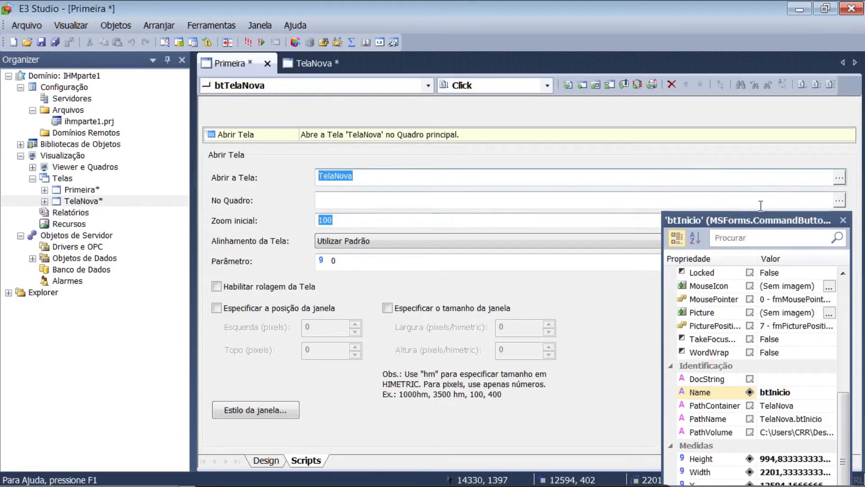
Return to the Primeira screen's design view and save all projects
click(261, 462)
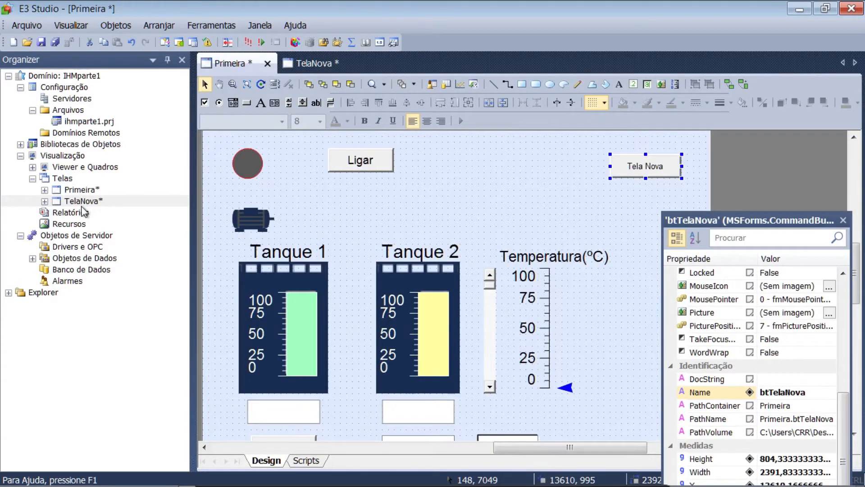
click(40, 44)
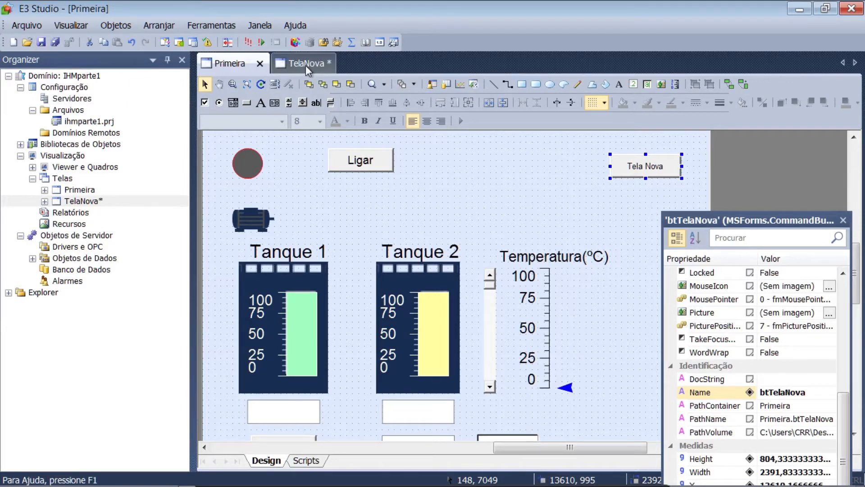
click(55, 43)
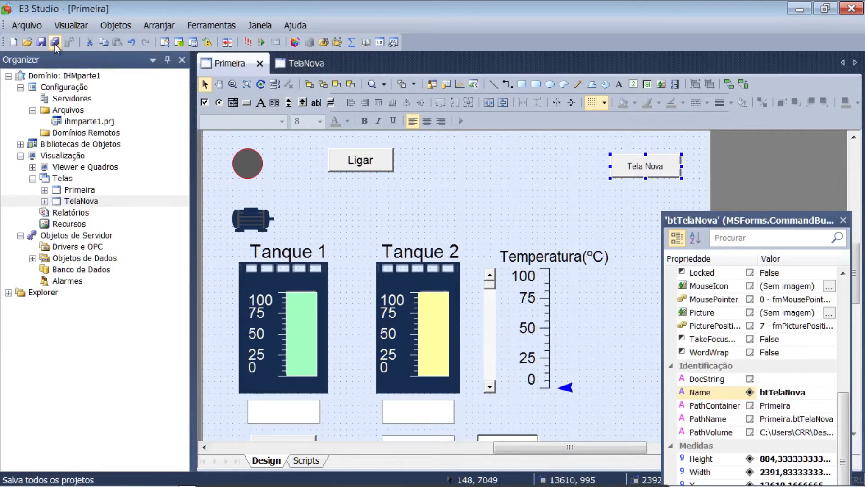
Run the application, test switching to TelaNova and back to the Primeira screen, and close the viewer
click(87, 193)
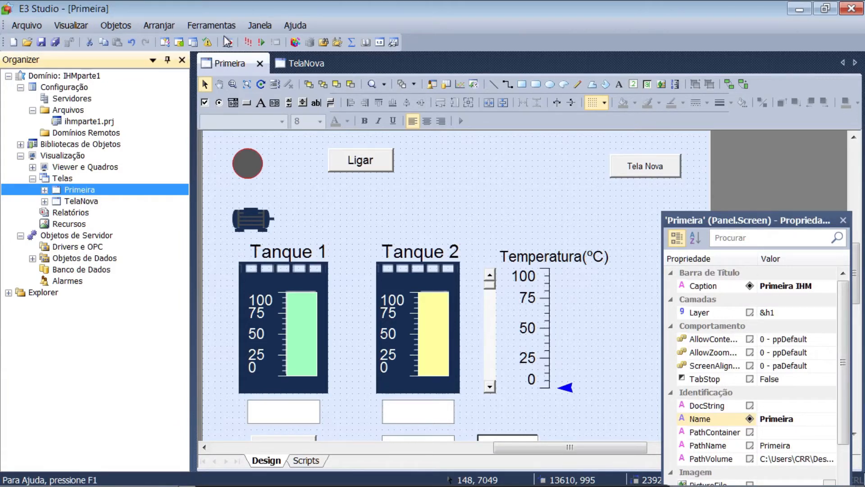
click(249, 42)
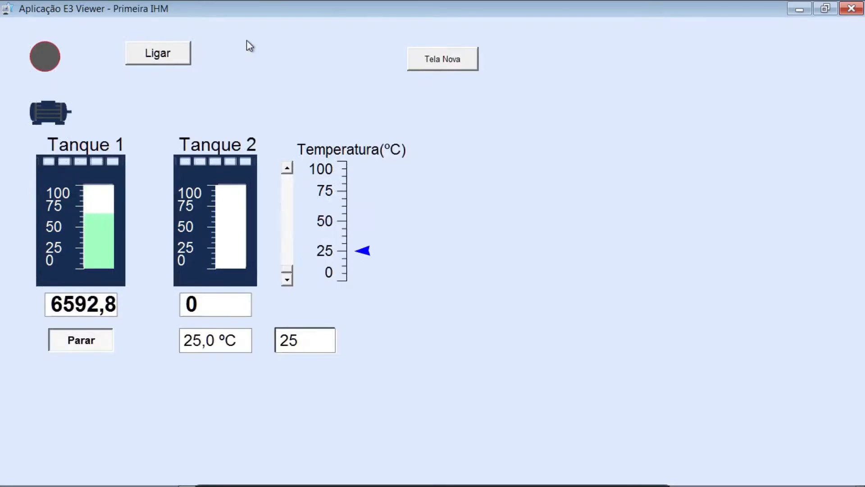
click(430, 68)
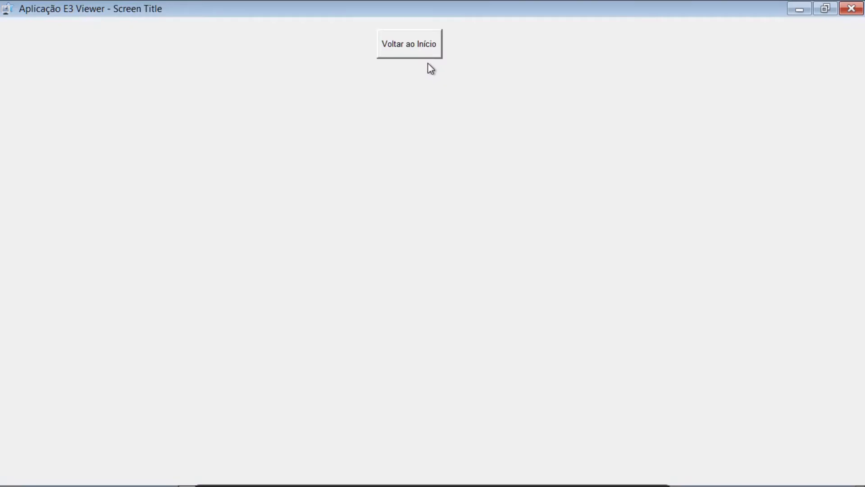
click(406, 43)
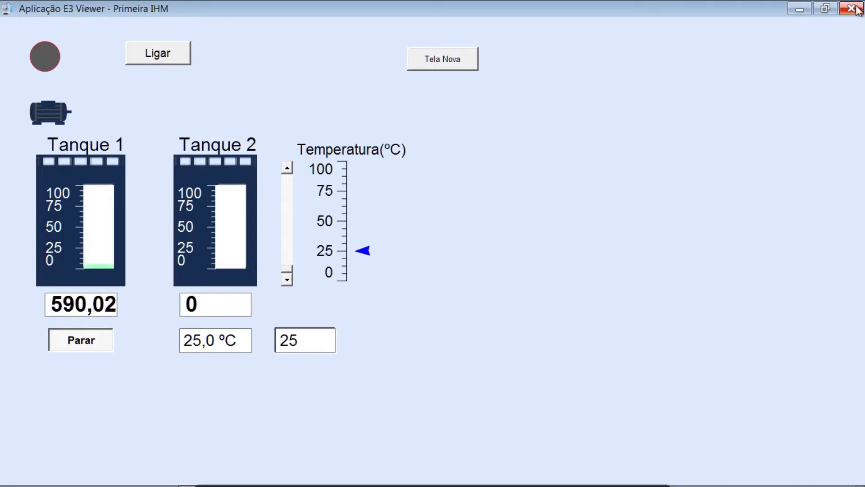
click(857, 6)
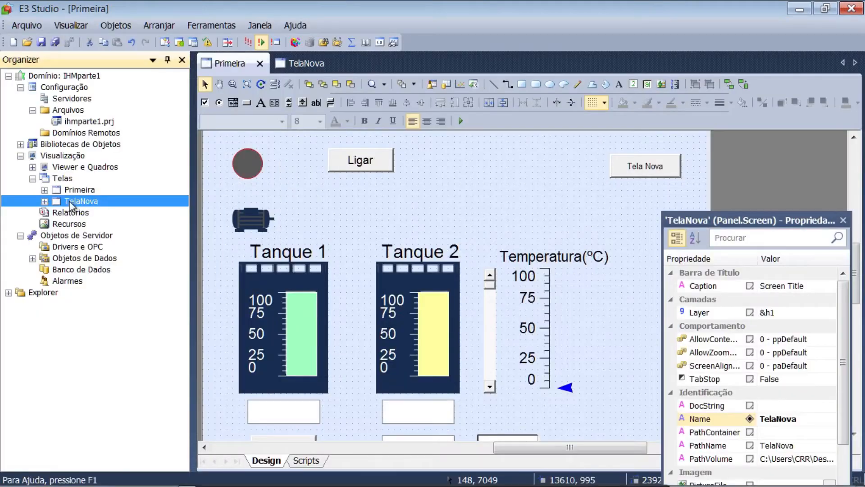
Draw two rectangles about 1207 units wide side by side on the TelaNova screen, at about (995, 1207) and (2794, 1207)
double_click(71, 205)
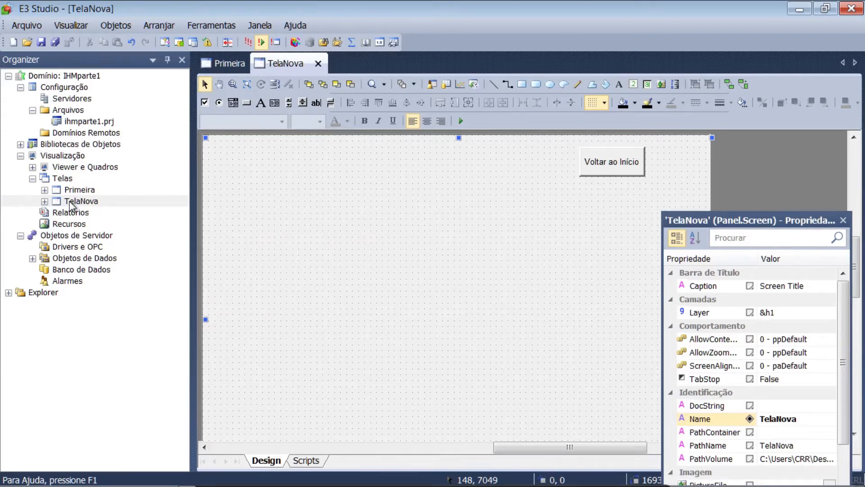
click(522, 84)
drag(233, 171, 269, 231)
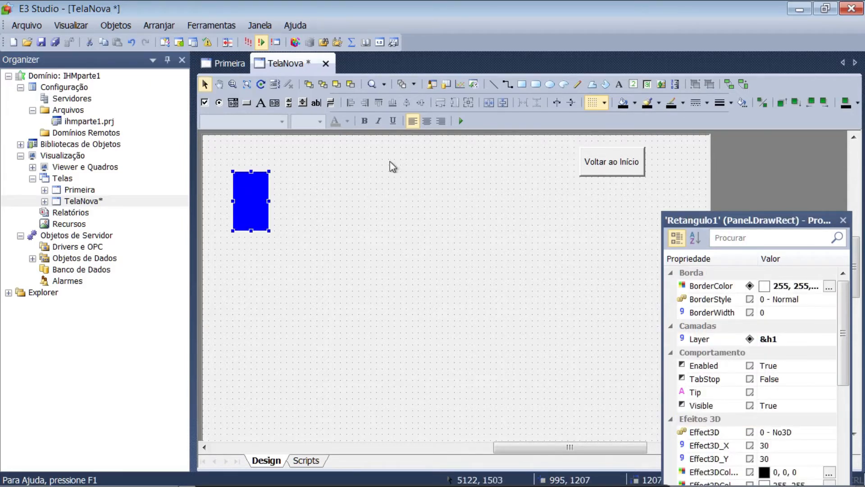
click(522, 85)
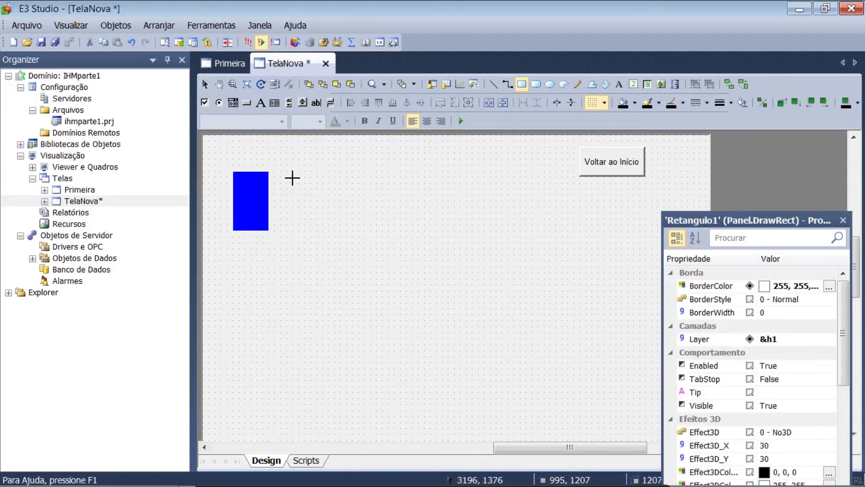
drag(287, 171, 322, 230)
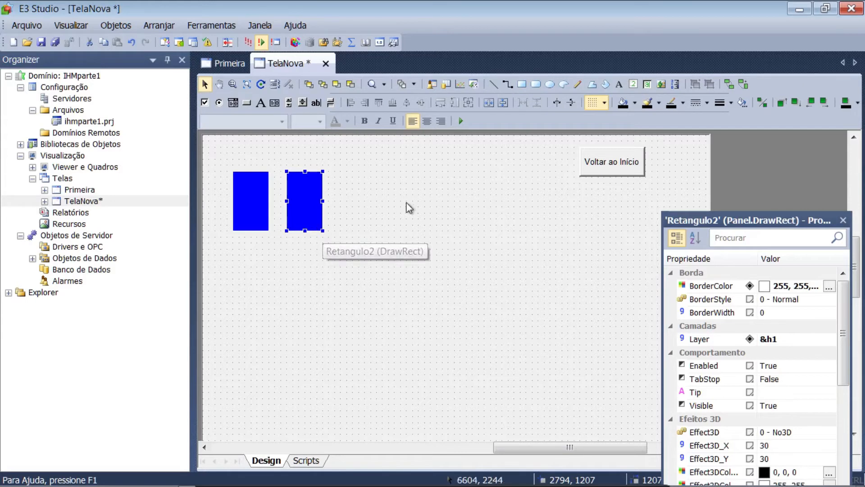
Draw two more rectangles, about 1207 wide and 1990 high, continuing the row at about (4593, 1207) and (6392, 1207)
click(529, 83)
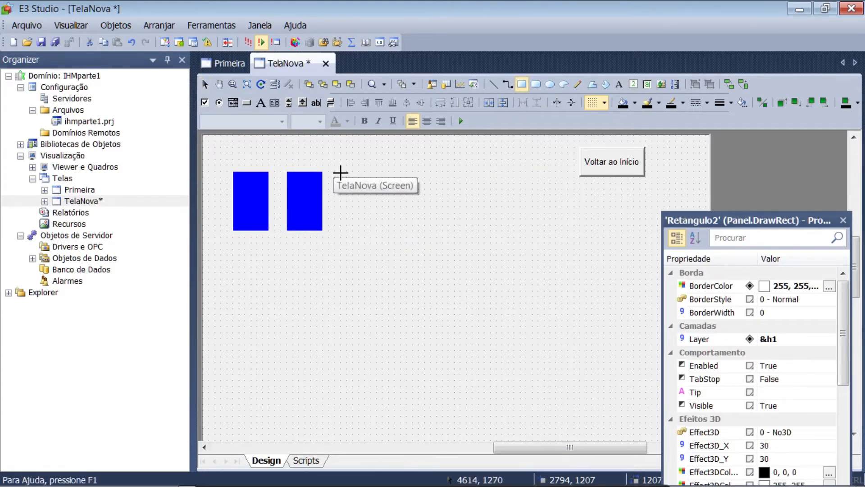
drag(340, 171, 376, 231)
click(521, 84)
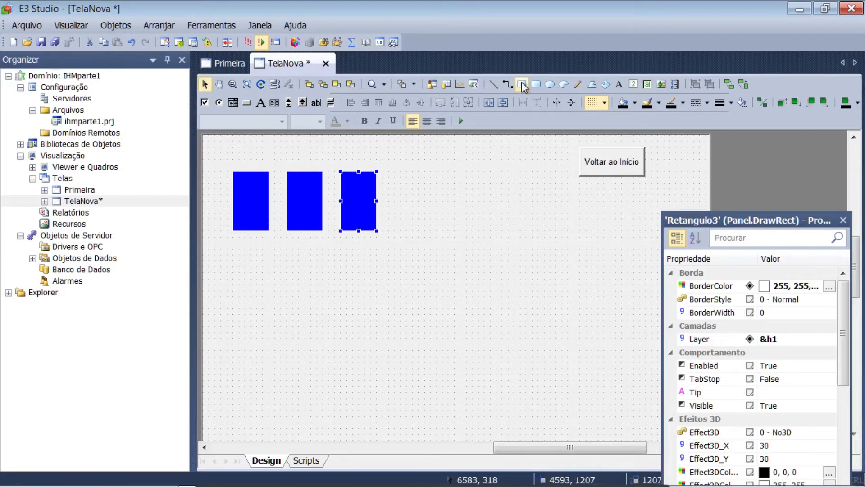
click(393, 173)
drag(393, 173, 430, 231)
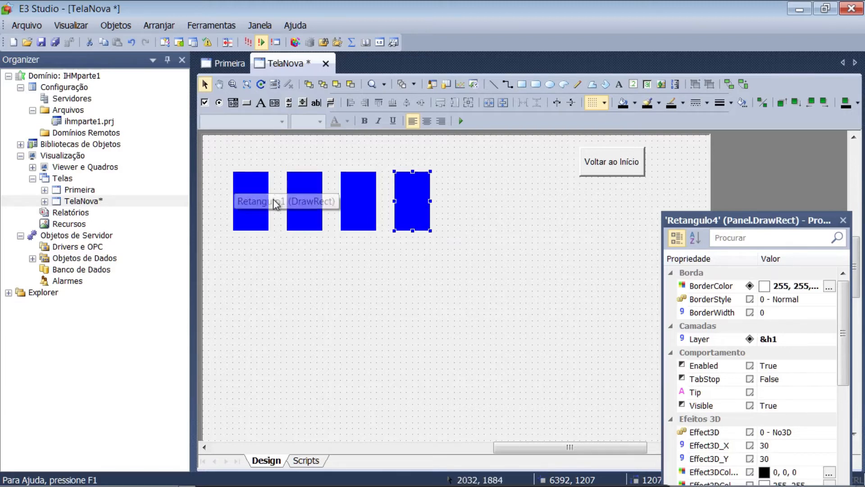
Set the foreground colour of all four rectangles to light green
click(242, 202)
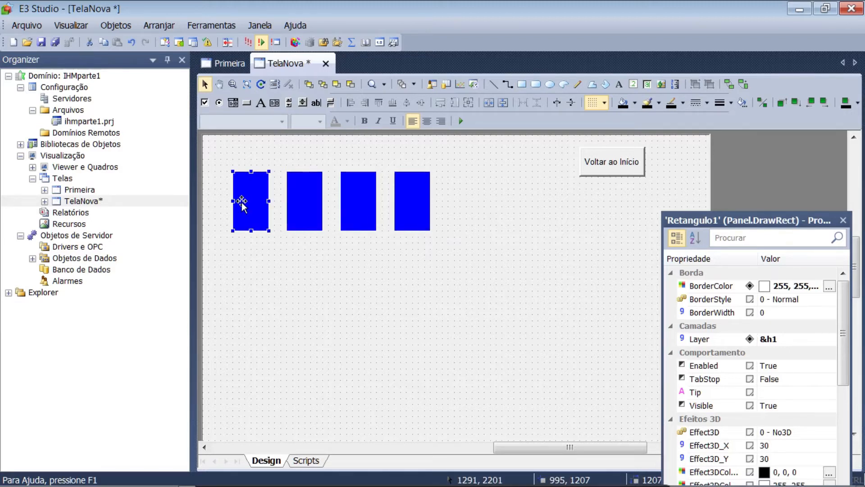
ctrl+click(319, 202)
ctrl+click(360, 198)
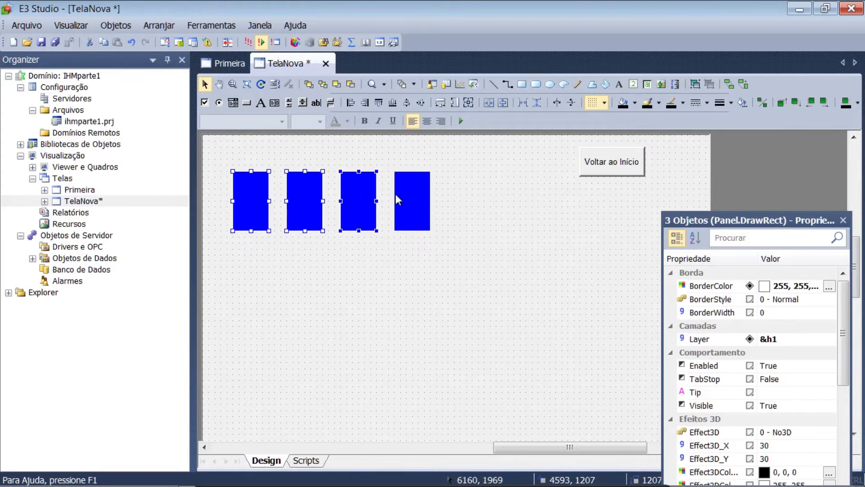
ctrl+click(424, 200)
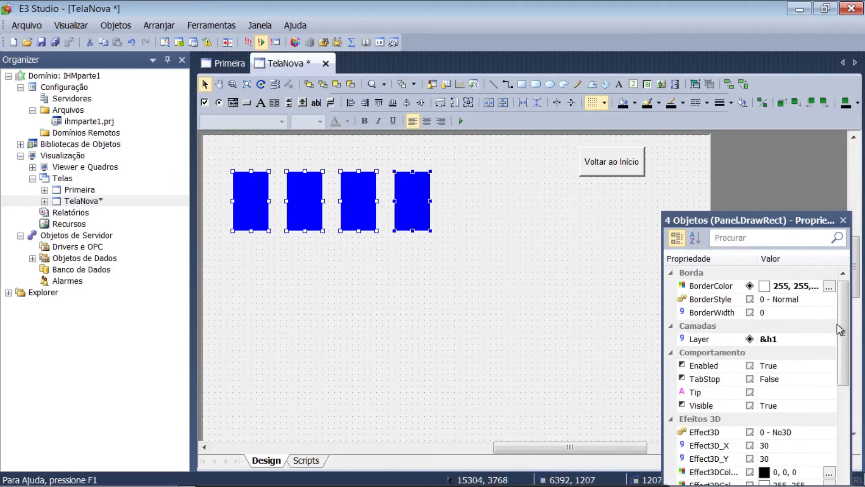
drag(845, 333, 862, 435)
scroll(863, 453, down, 1)
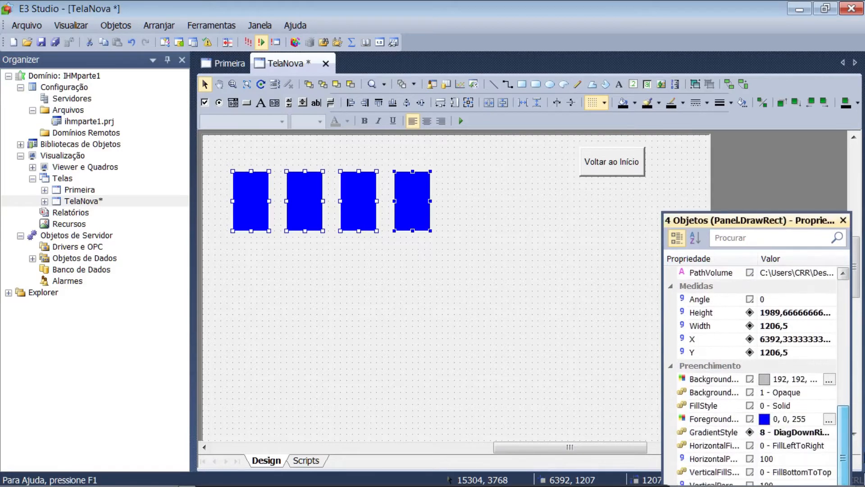
click(828, 422)
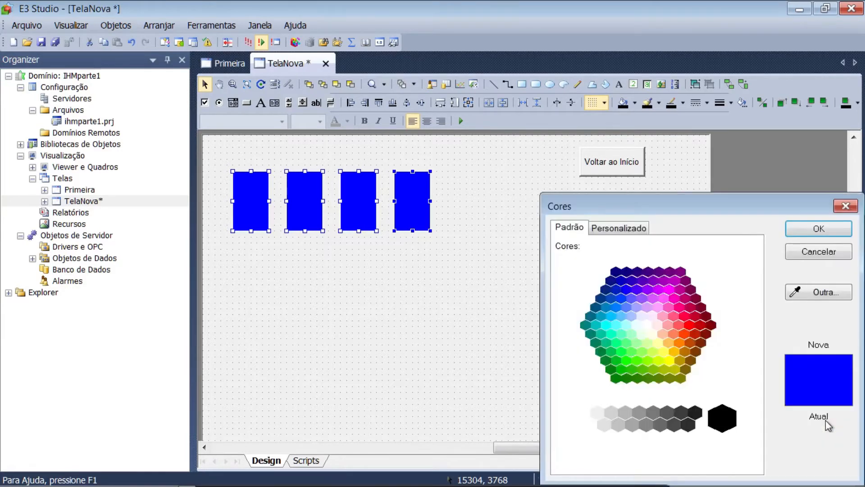
click(636, 343)
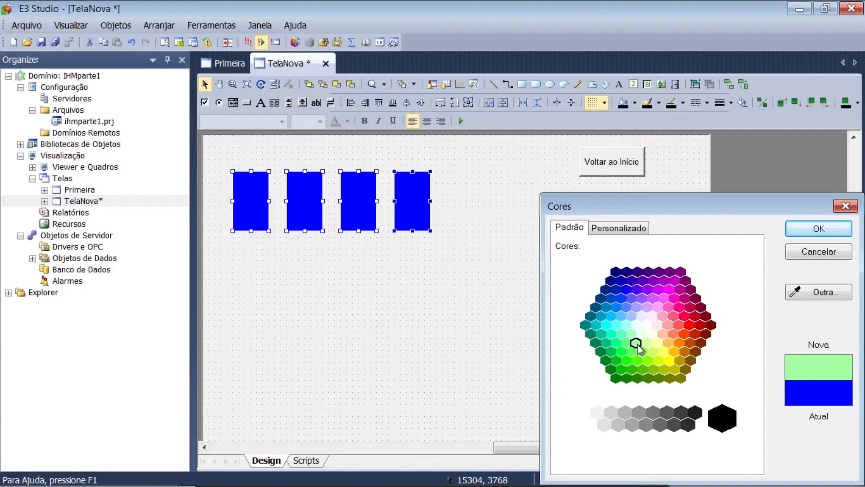
click(807, 228)
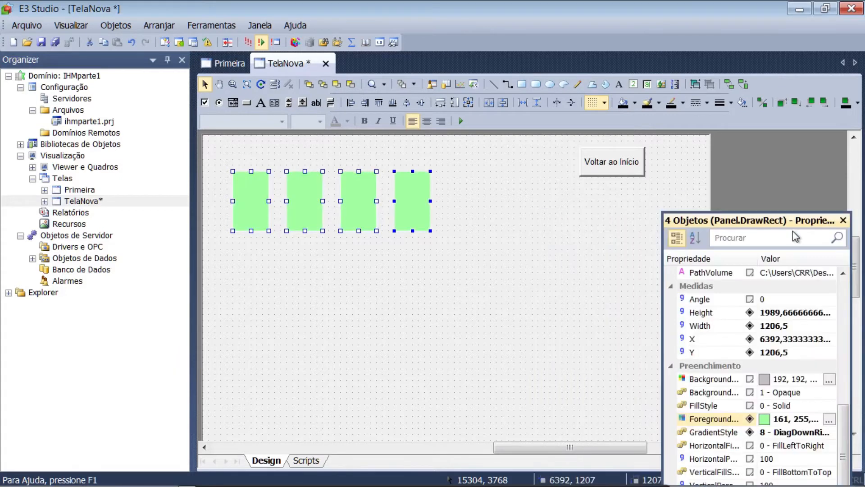
Set the border colour of the four selected rectangles to dark green (0, 128, 82)
drag(793, 220, 784, 161)
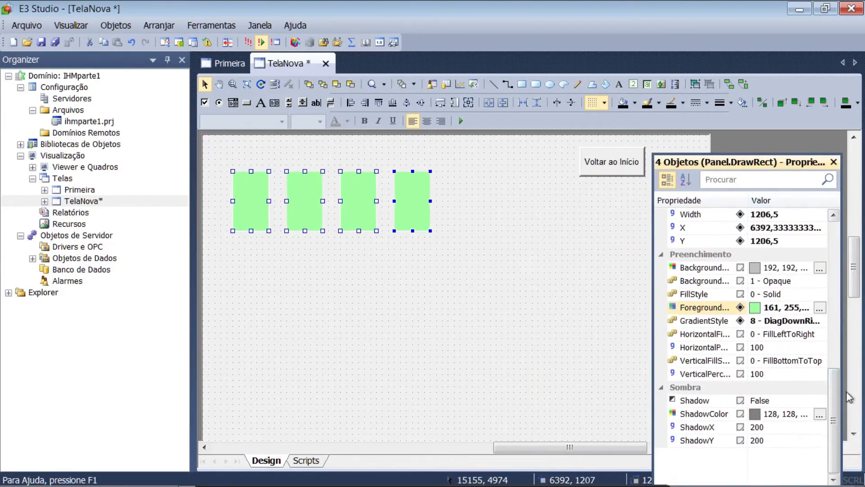
drag(835, 391, 817, 227)
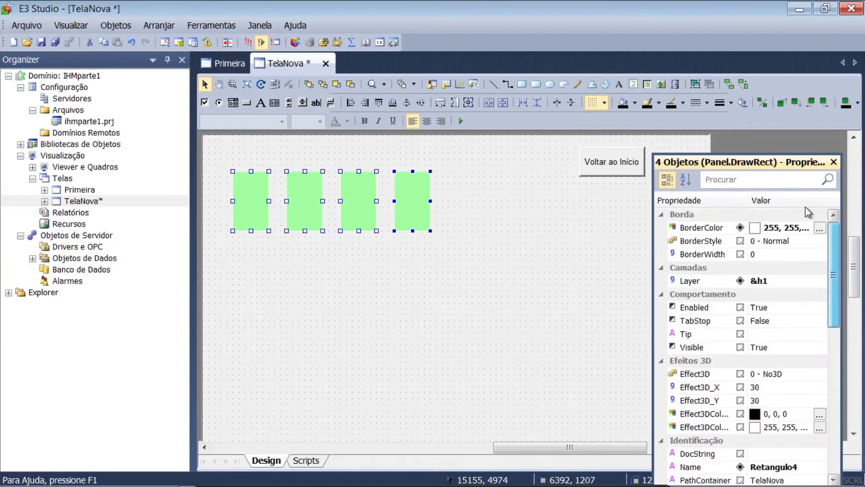
click(819, 228)
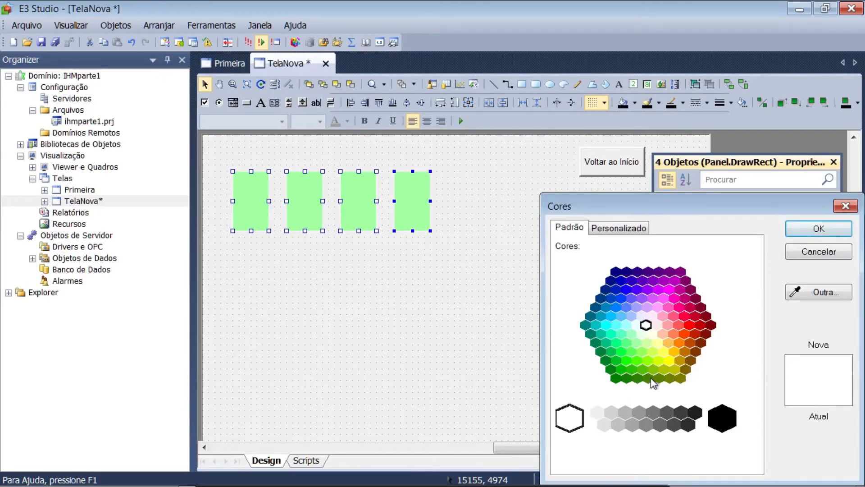
click(594, 342)
click(797, 237)
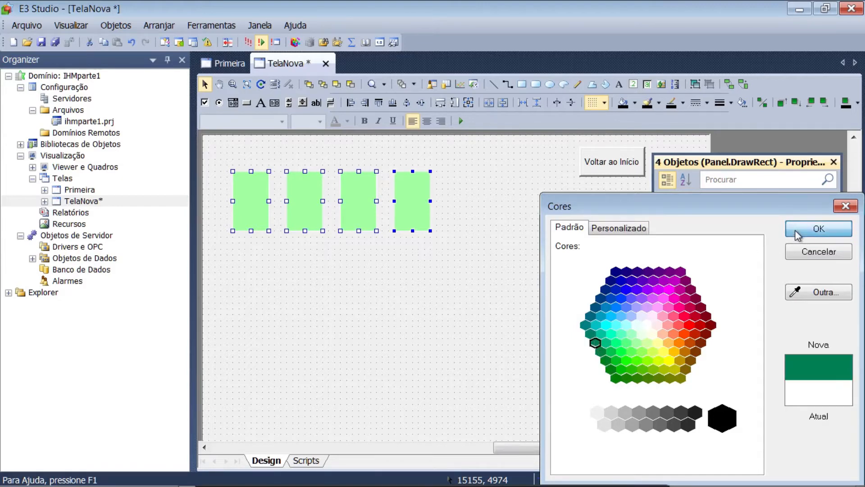
Add the text "Áreas de Trabalho" as a heading above the row of rectangles
click(620, 84)
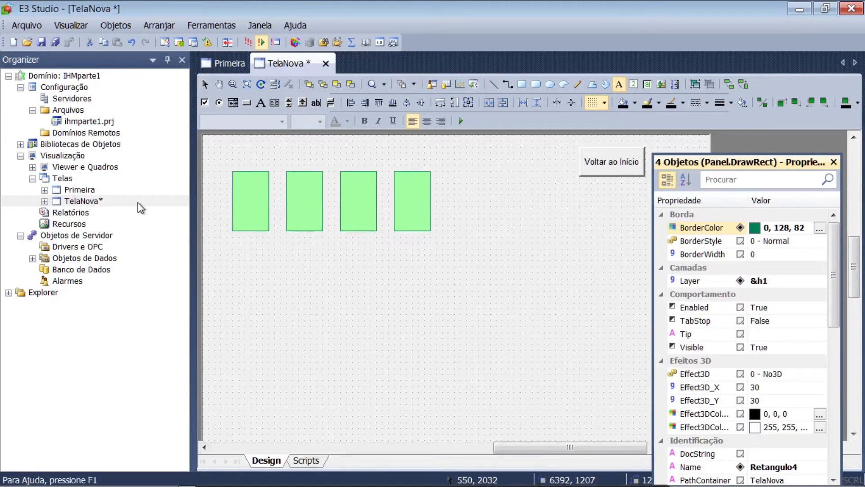
click(237, 156)
text(Áre)
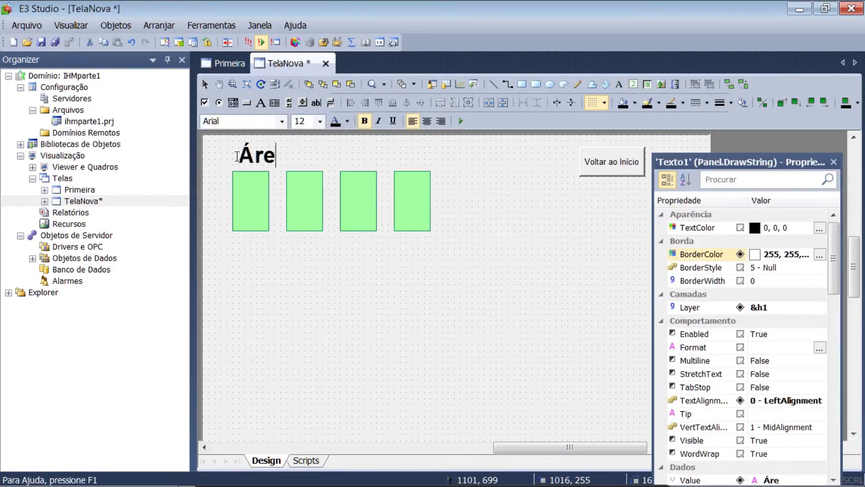
text(as de Trabalho)
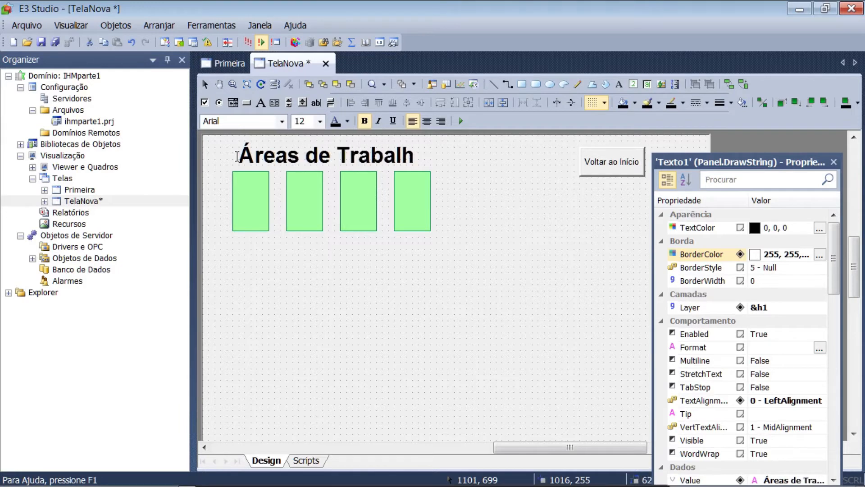
key(Escape)
Remove bold from the heading text, set its font size to 10 and centre it
click(365, 121)
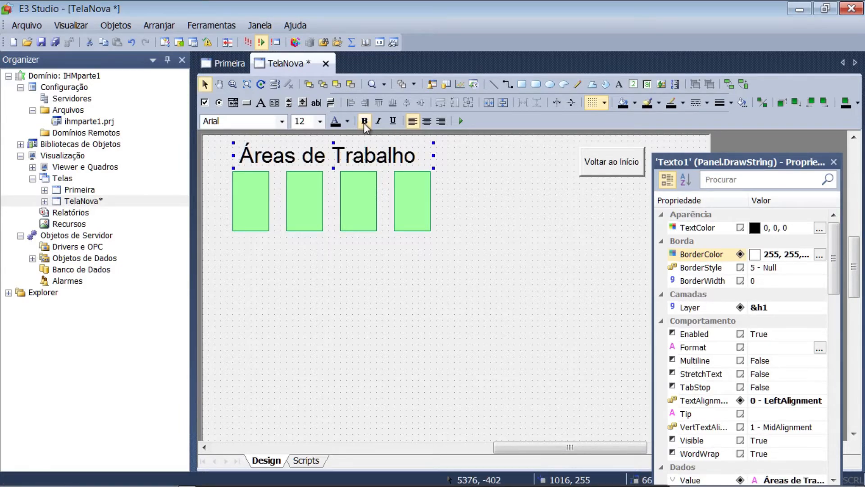
click(318, 123)
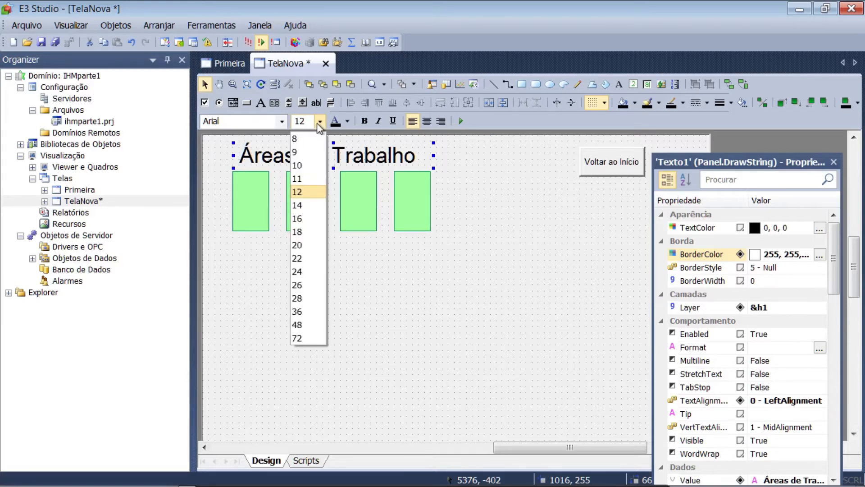
click(307, 169)
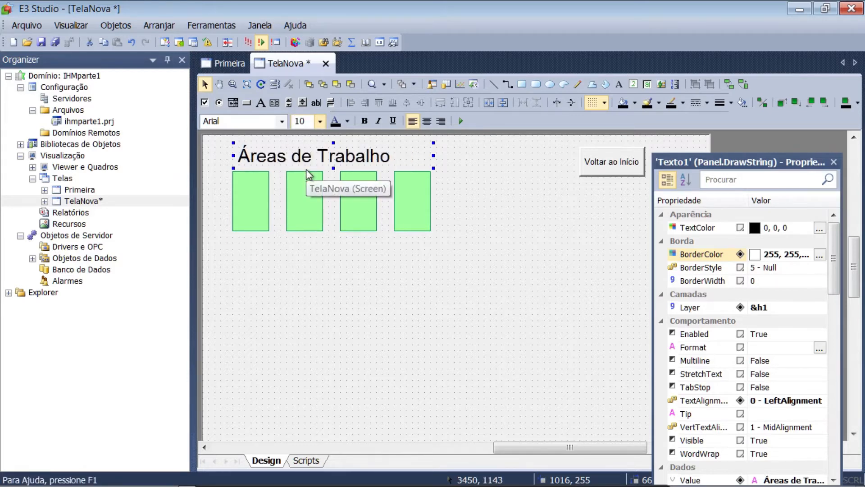
click(427, 121)
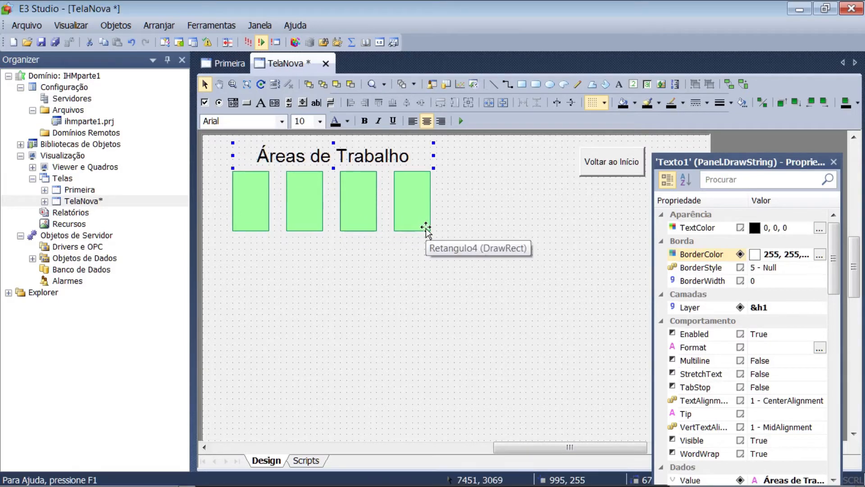
Place the text labels 1 and 2 inside the first and second rectangles
click(618, 84)
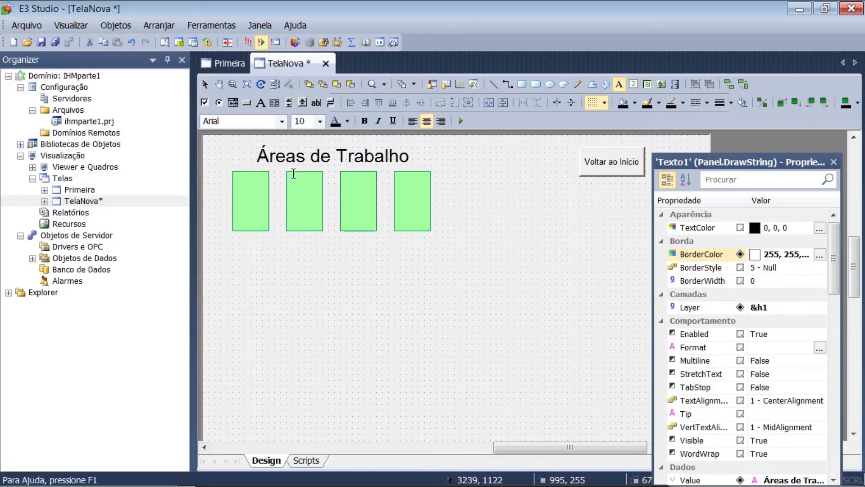
click(244, 197)
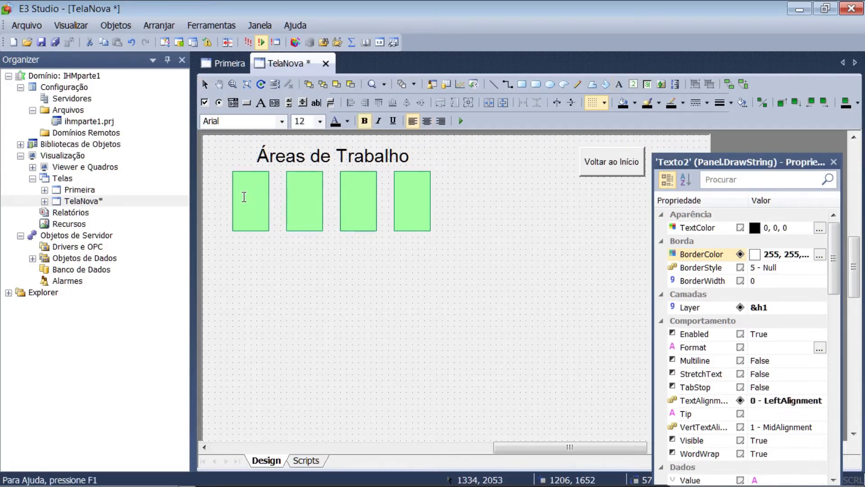
text(1)
key(Return)
click(299, 197)
text(2)
key(Return)
Place the text labels 3 and 4 inside the third and fourth rectangles
click(619, 84)
click(353, 197)
text(3)
key(Return)
click(619, 84)
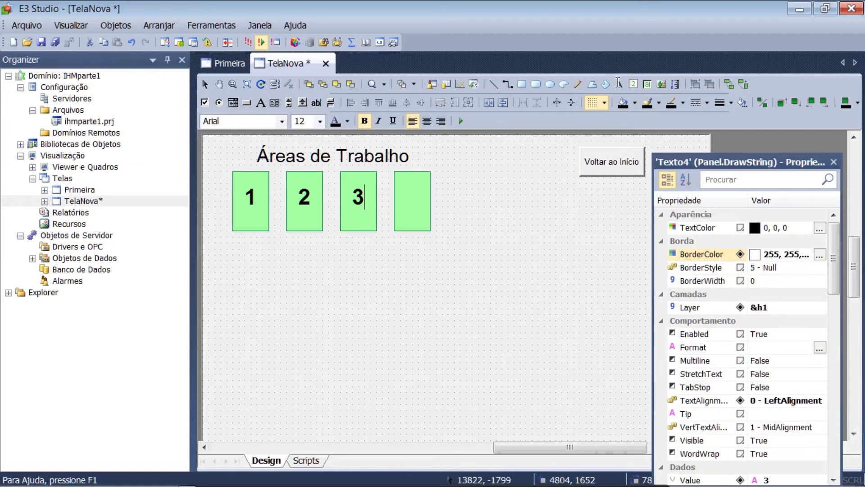
click(407, 197)
text(4)
key(Return)
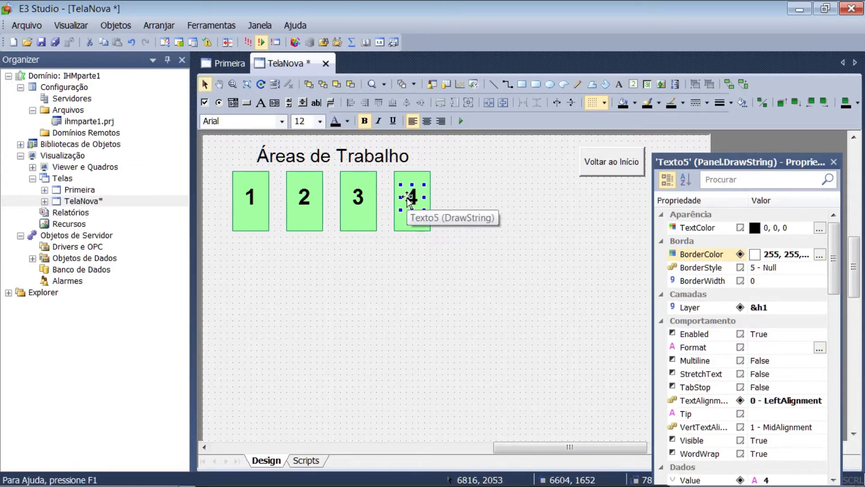
Send label 1 behind its rectangle and bring it back to the front, two times
click(292, 269)
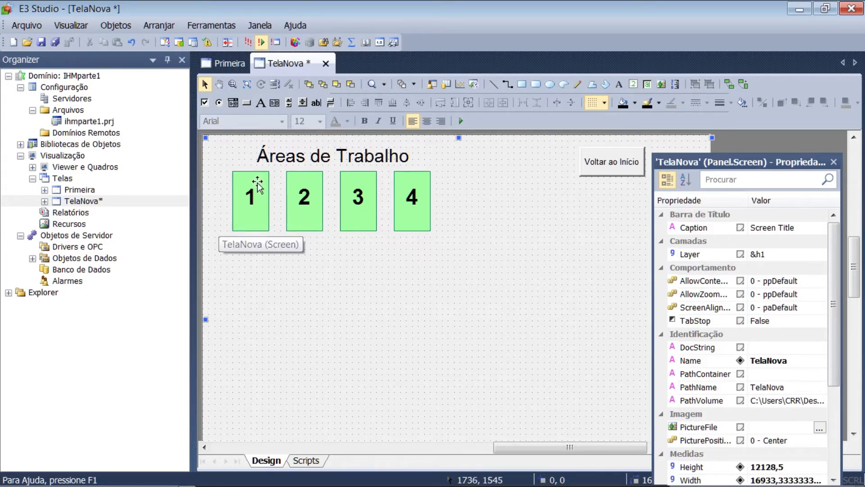
click(251, 198)
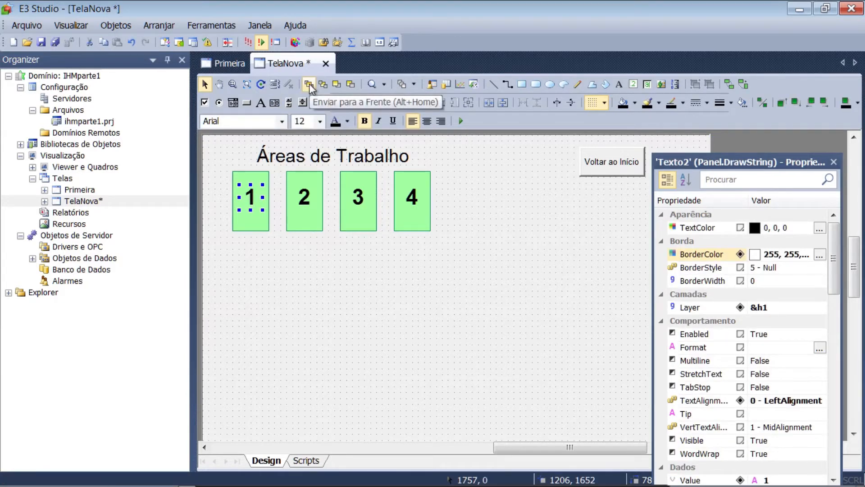
click(324, 84)
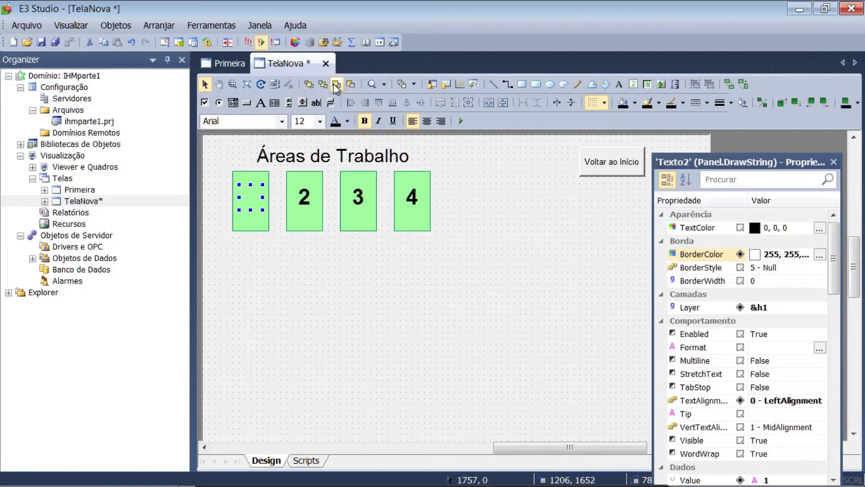
click(305, 85)
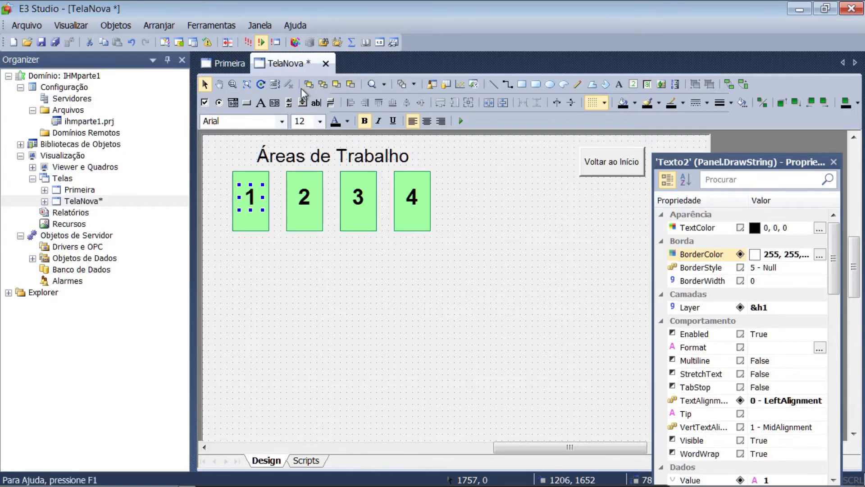
click(324, 86)
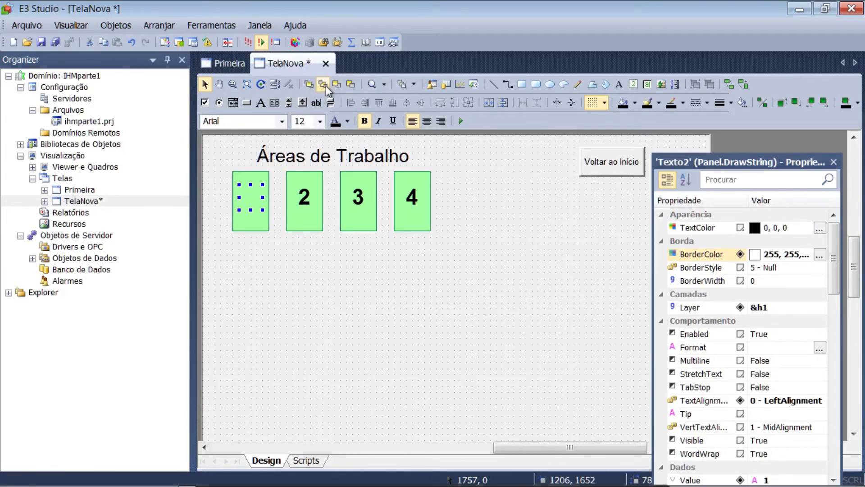
click(307, 85)
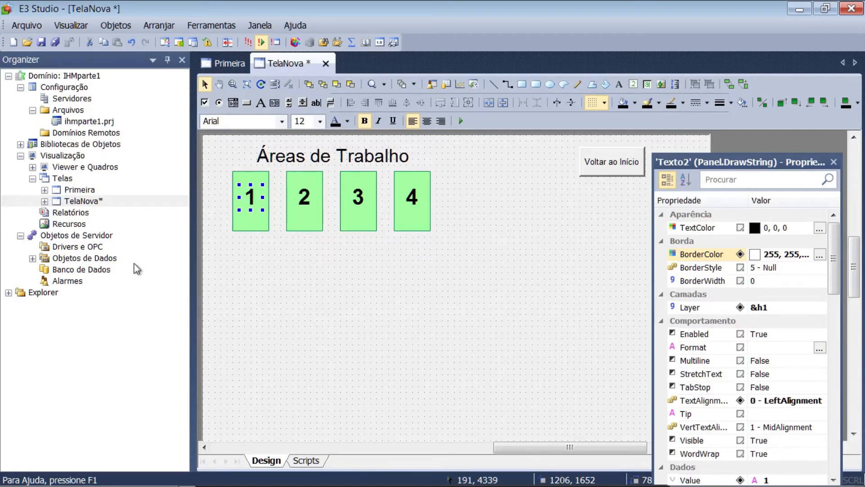
Open the Dados folder under Objetos de Dados and return to the TelaNova screen
click(33, 258)
double_click(68, 274)
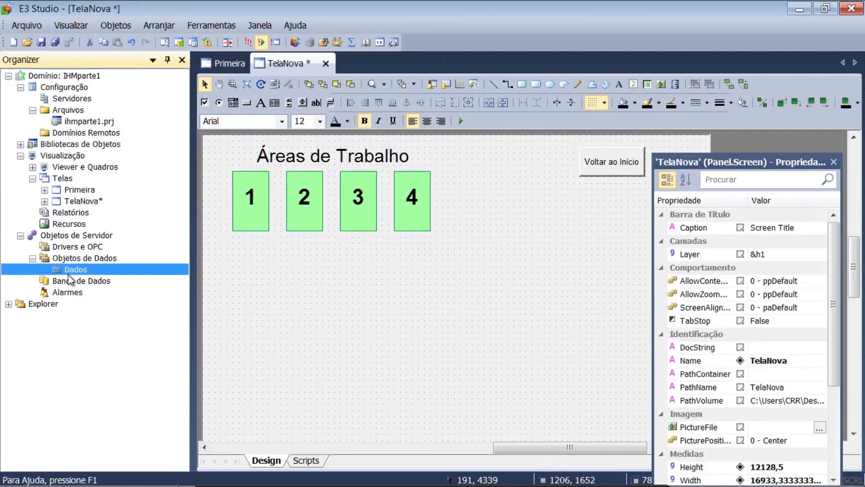
click(280, 64)
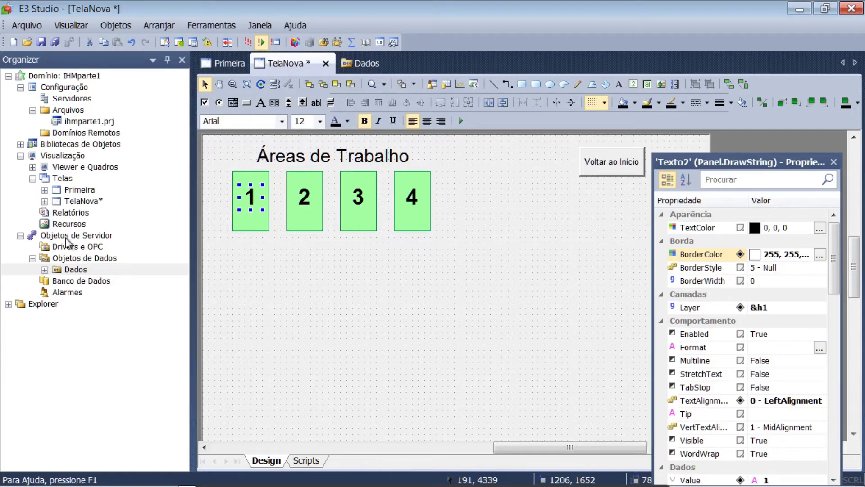
View the communication driver insertion options available for Drivers e OPC
click(54, 248)
right_click(56, 251)
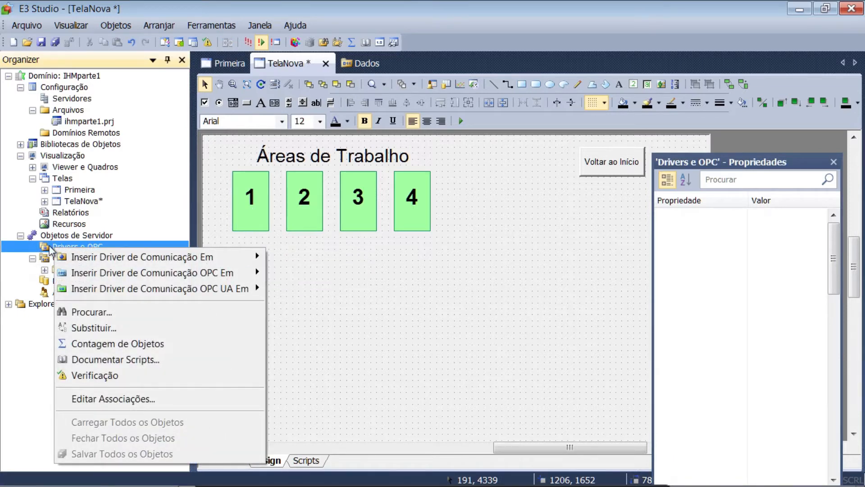
key(Escape)
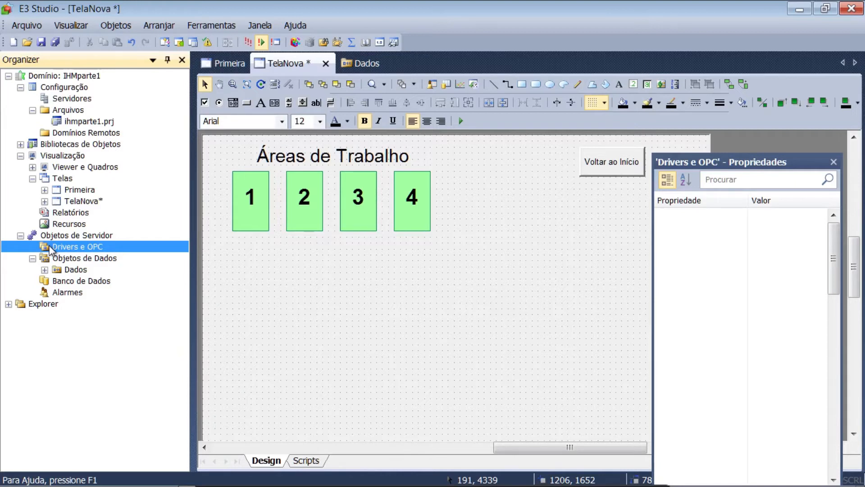
Insert one internal tag named areasOcupadas into the Dados folder under Objetos de Dados
click(44, 269)
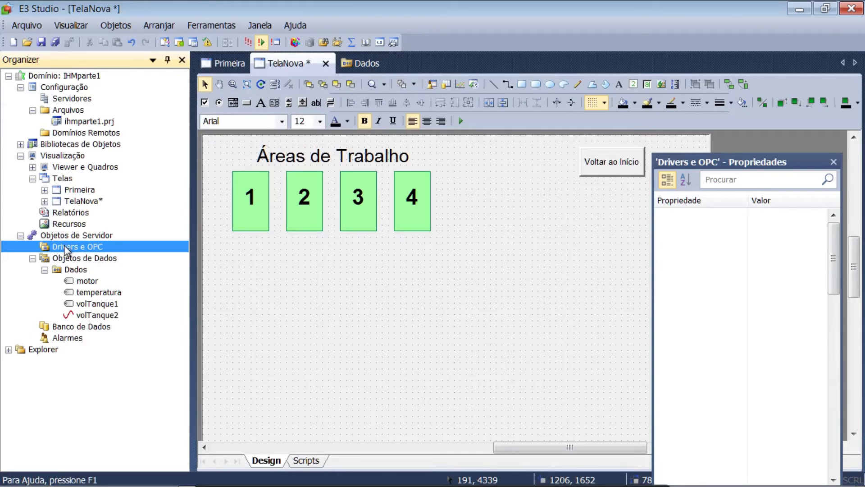
click(73, 270)
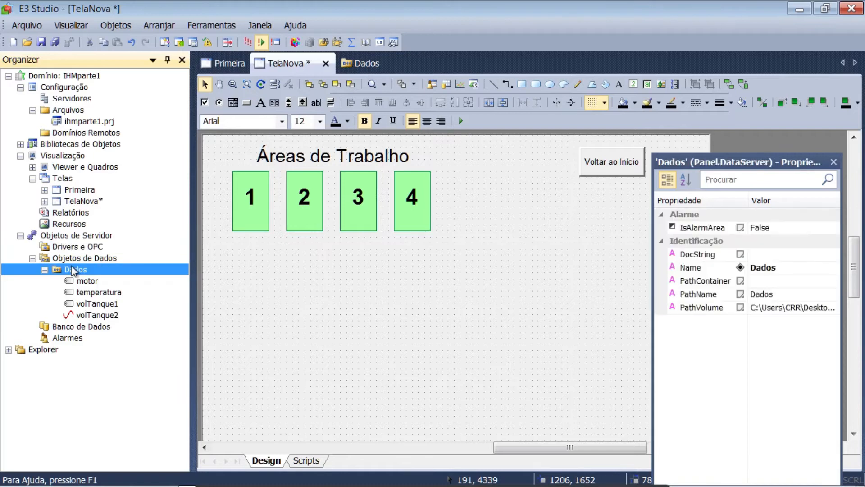
right_click(73, 270)
mouse_move(126, 155)
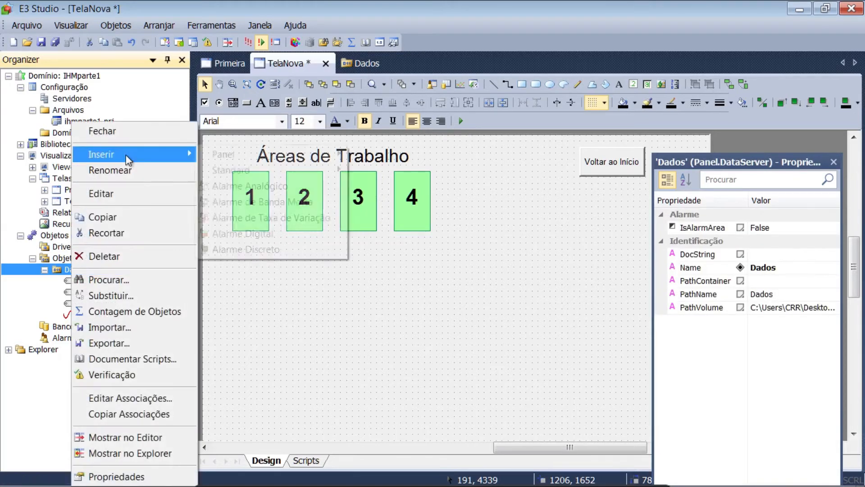
mouse_move(284, 155)
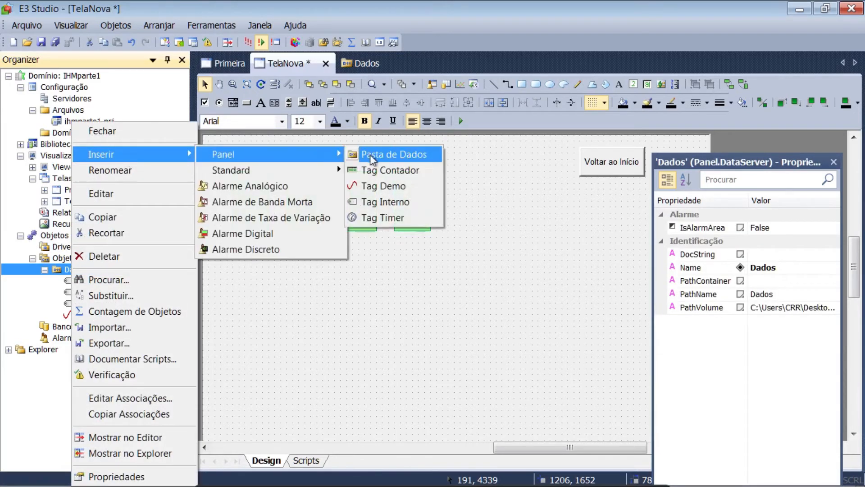
click(377, 203)
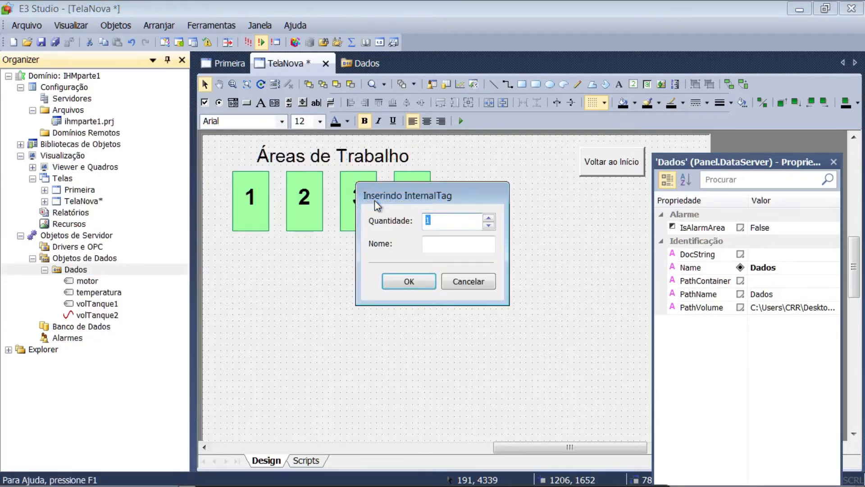
click(442, 246)
text(a)
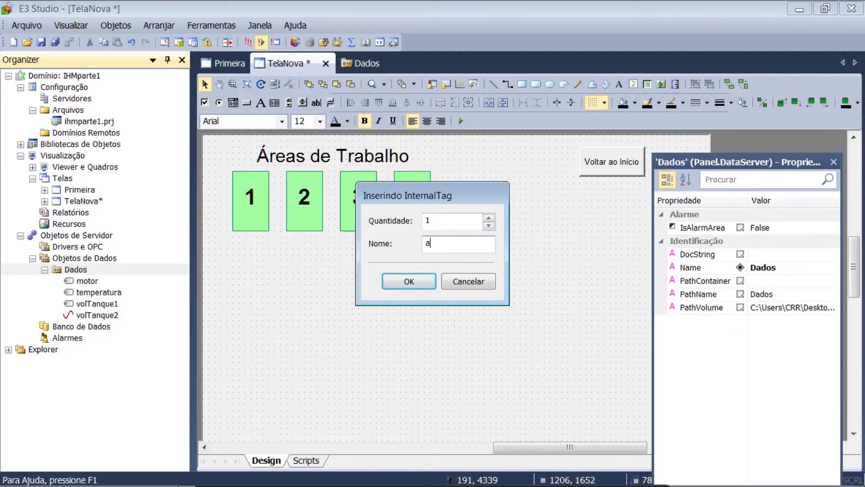
text(reasDispon)
key(BackSpace)
key(BackSpace)
key(BackSpace)
key(BackSpace)
key(BackSpace)
key(BackSpace)
text(Pro)
key(BackSpace)
key(BackSpace)
key(BackSpace)
text(0)
text(das)
key(Return)
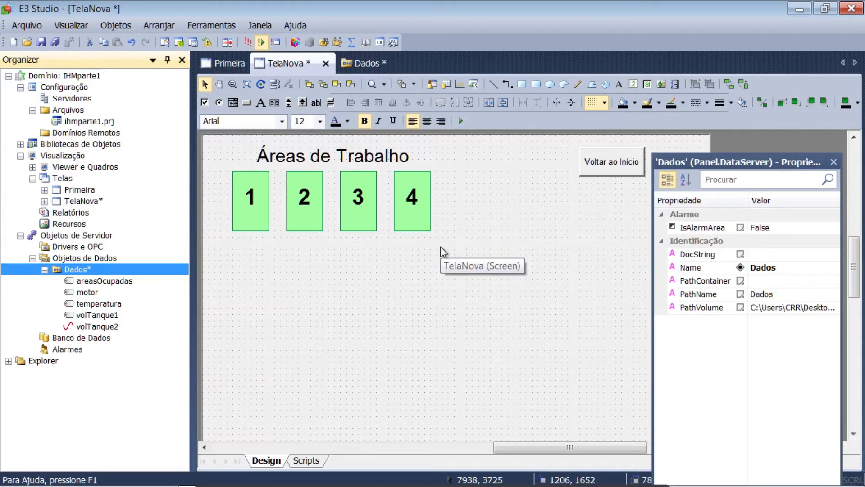
Draw a setpoint box about 1588 by 804 below rectangle 1, with MaxLimit 16, data type 4 - stInteger and EnableLimits True
click(647, 84)
drag(238, 271, 289, 294)
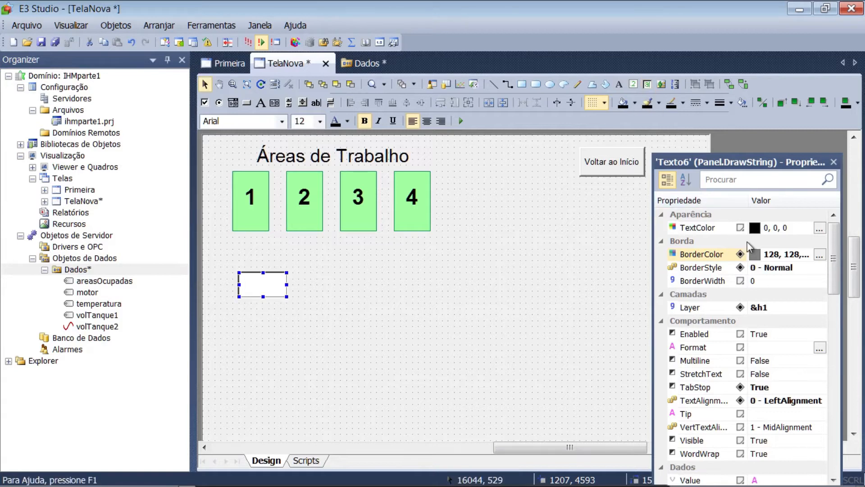
drag(835, 274, 833, 449)
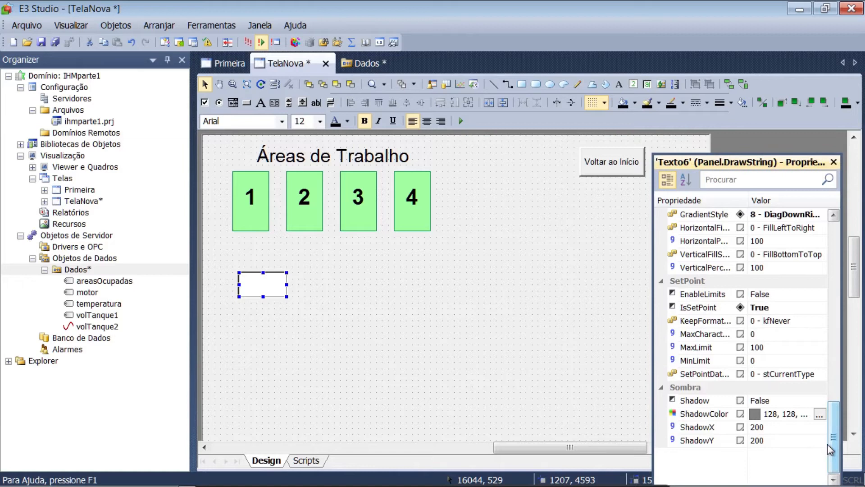
click(765, 348)
text(16)
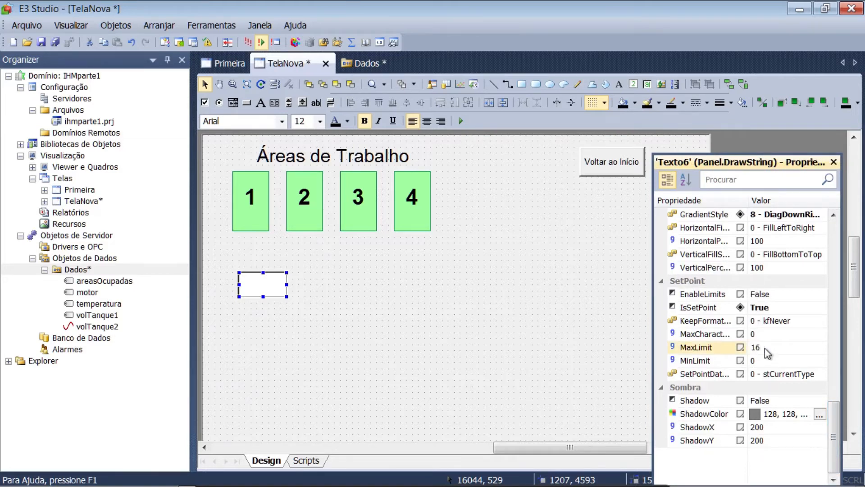
click(821, 374)
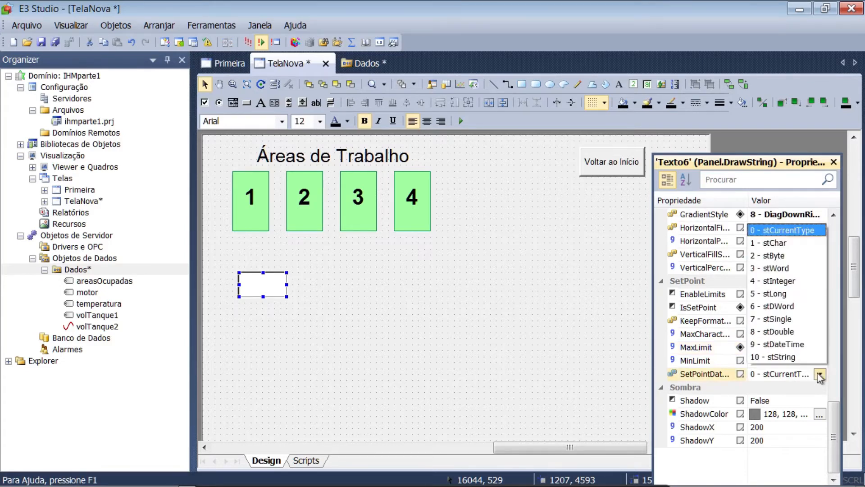
click(799, 284)
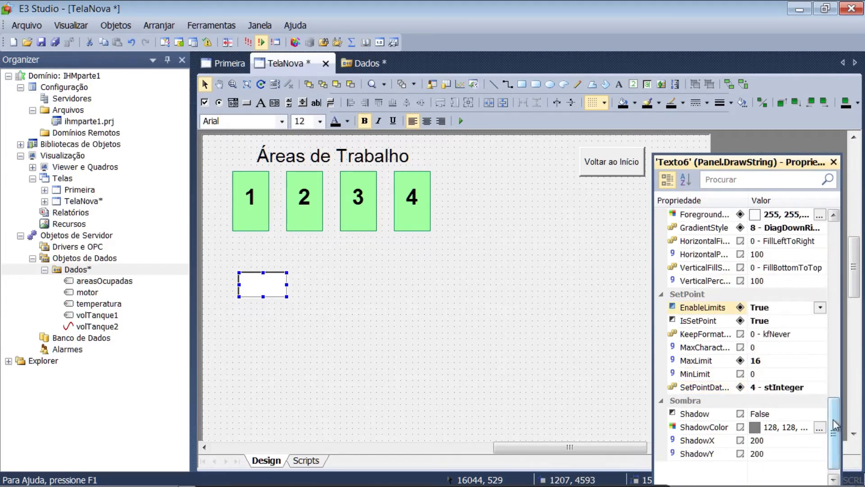
Rename the setpoint box as spOcupadas
drag(835, 429, 834, 355)
click(766, 295)
text(spOcupada)
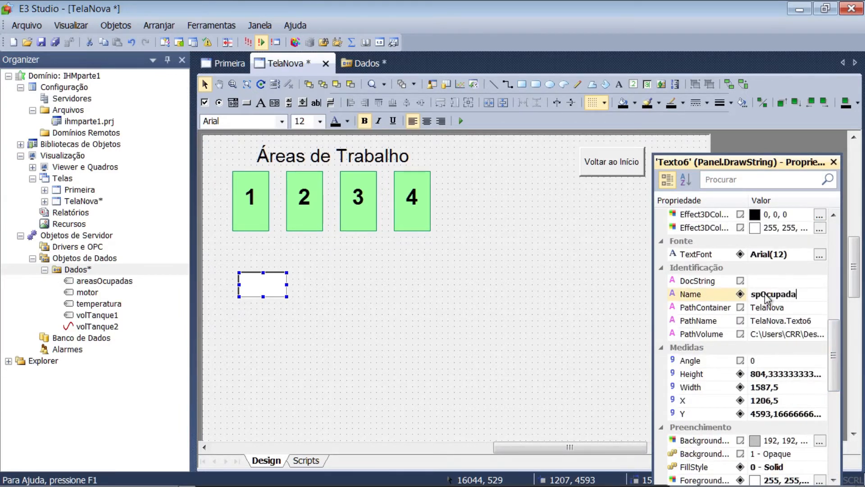
text(s)
key(Return)
Set the setpoint's Tip to "Define as áreas ocupadas (cada bit corresponde a uma área de trabalho)"
drag(836, 348, 835, 275)
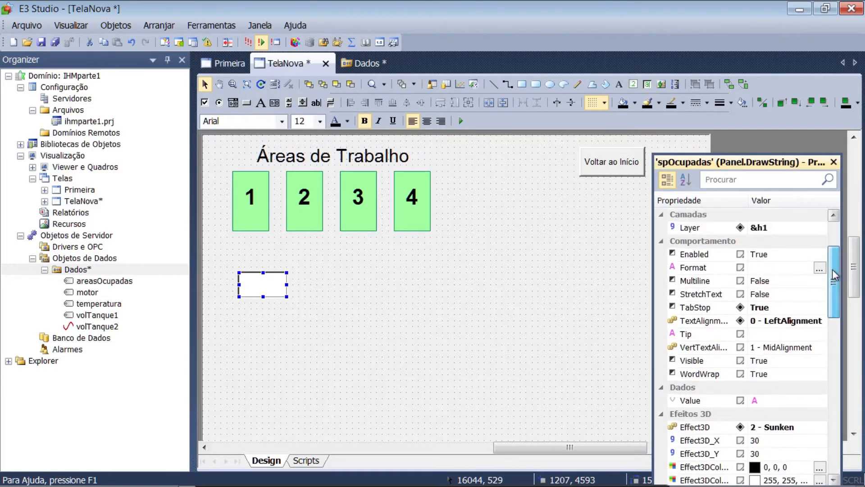
click(756, 338)
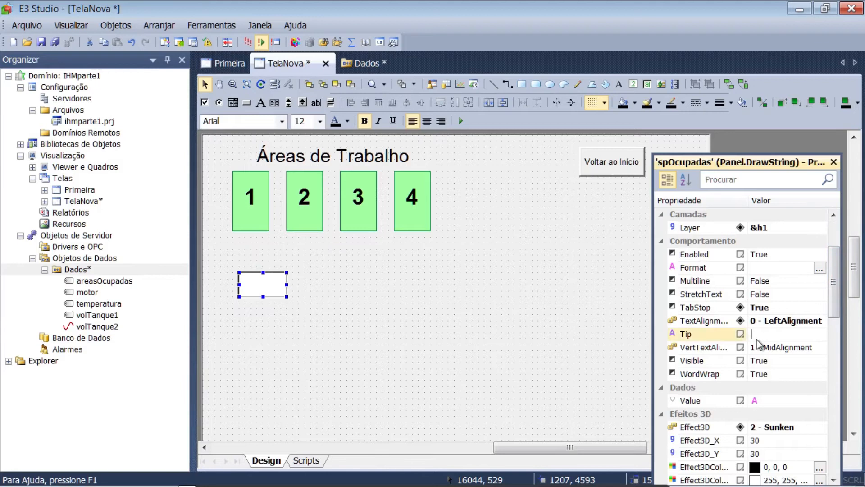
text(Define)
text( as áreas o)
text(cupadas (c)
text(ada)
text( bit)
text( corresponde)
text( a uma área de trabalho))
key(Return)
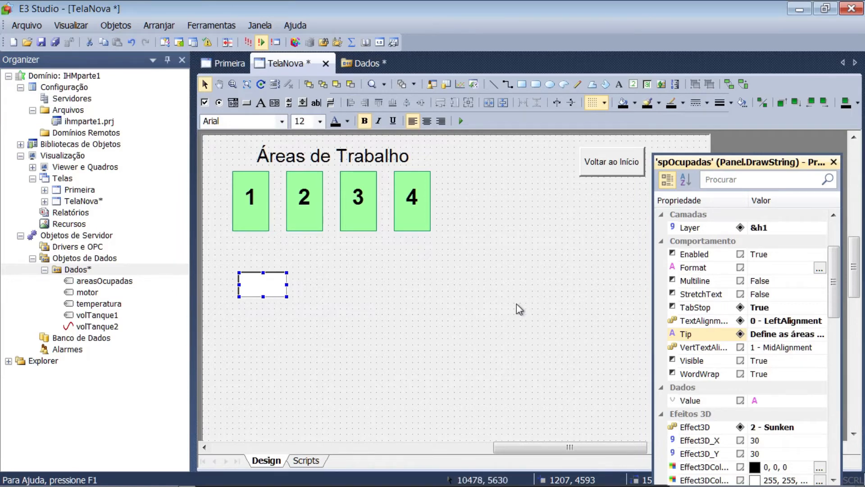
Associate the Value property of spOcupadas with the source Dados.areasOcupadas.Value
right_click(267, 283)
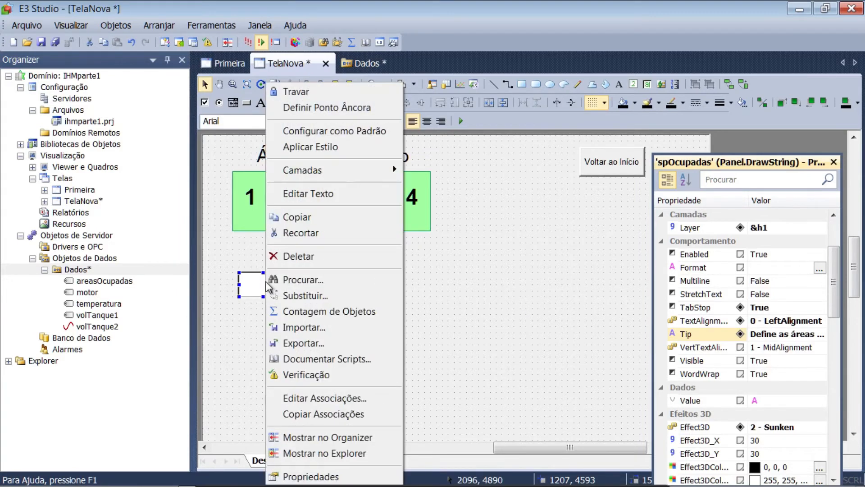
click(311, 477)
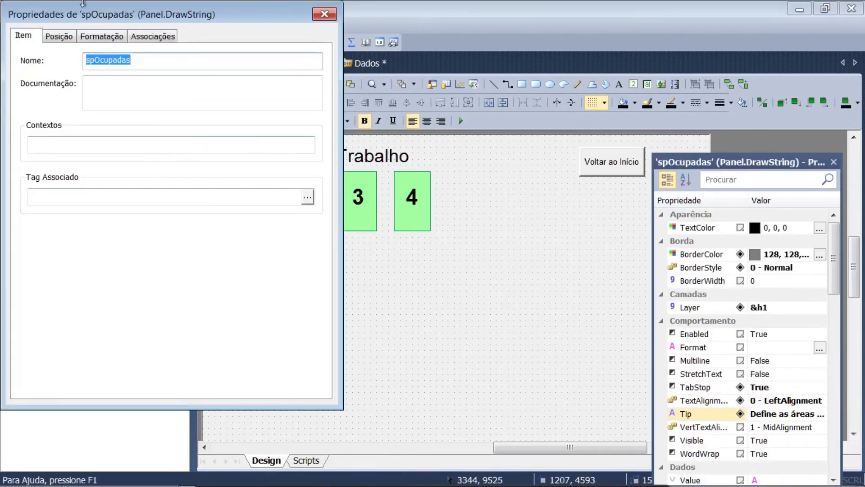
click(145, 39)
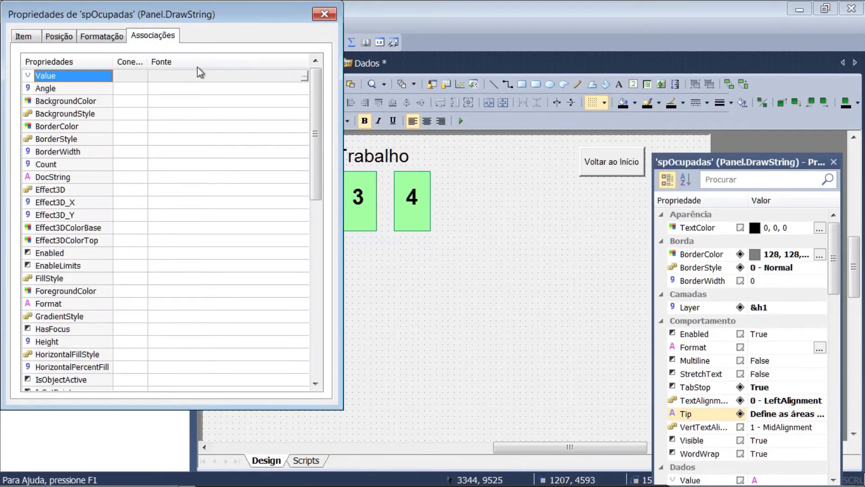
click(304, 75)
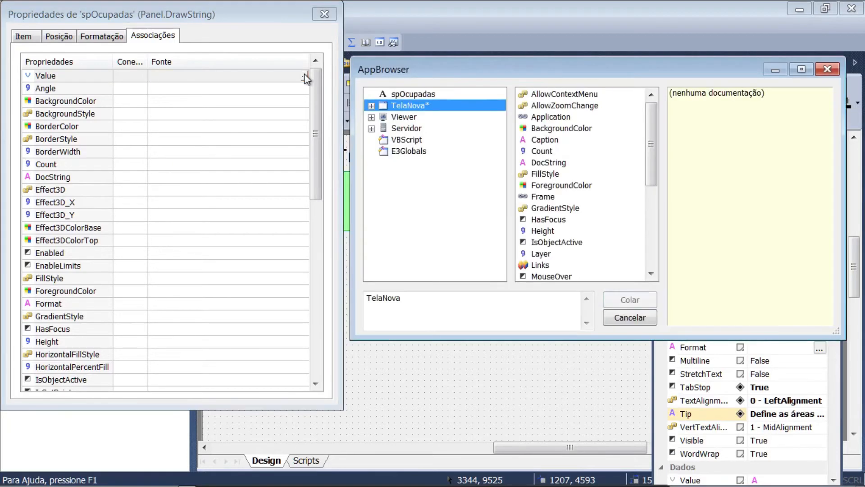
click(372, 128)
click(383, 152)
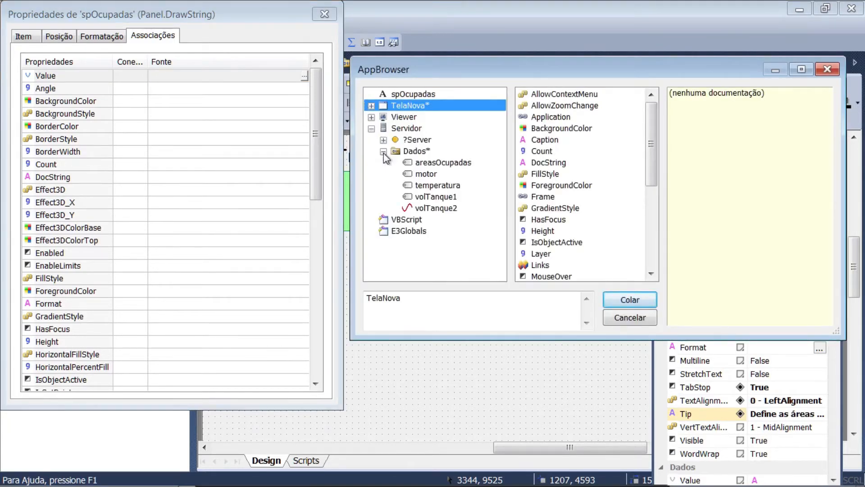
click(428, 162)
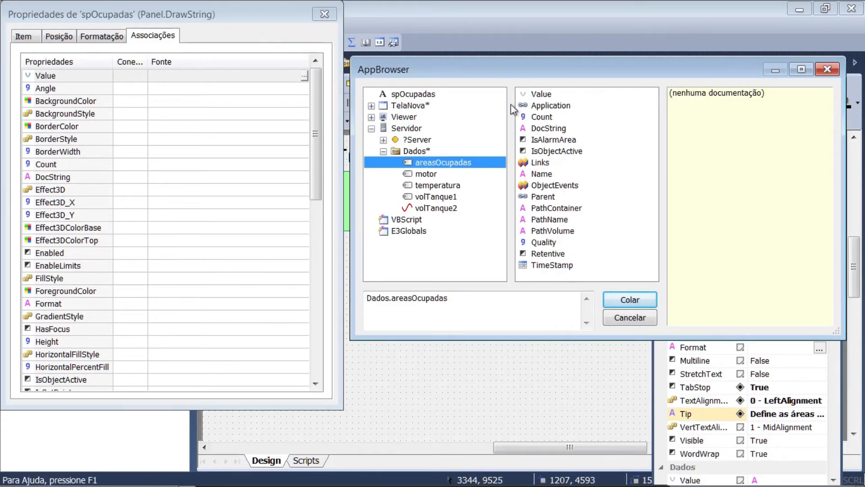
click(532, 93)
click(618, 300)
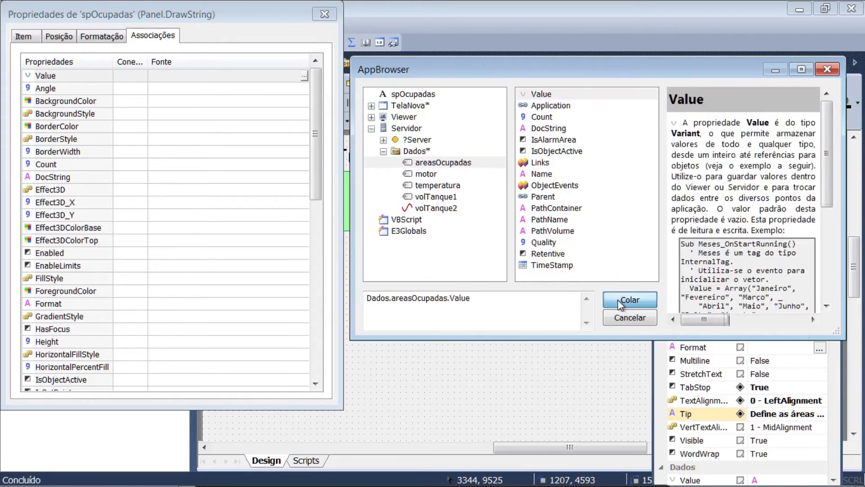
Make the setpoint's Value association a bidirectional connection and close its properties
click(120, 76)
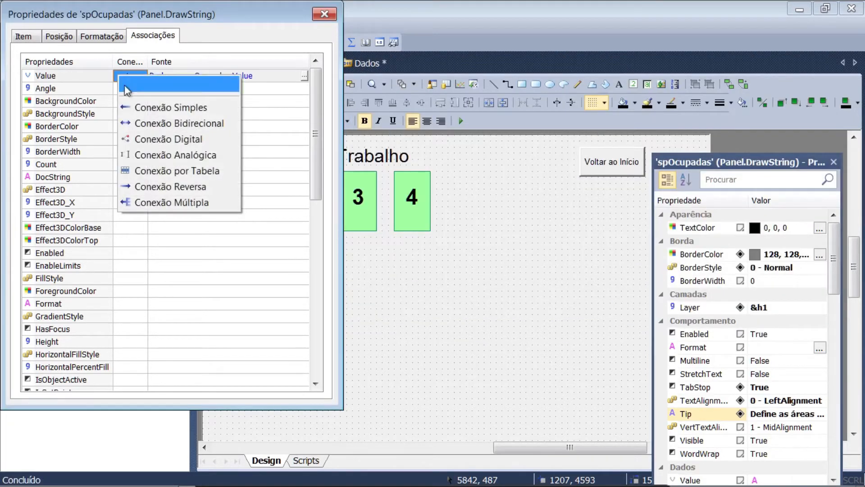
click(147, 126)
click(318, 17)
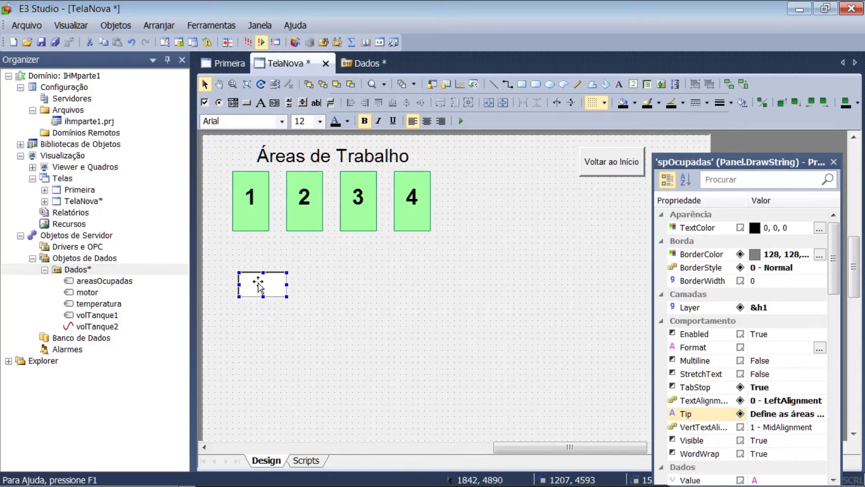
Associate the ForegroundColor property of rectangle 1 with the source Dados.areasOcupadas.Value
click(253, 220)
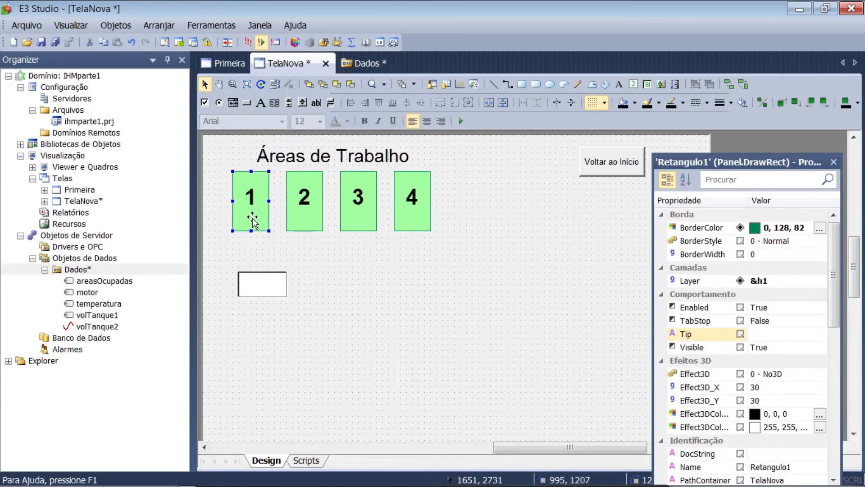
right_click(252, 219)
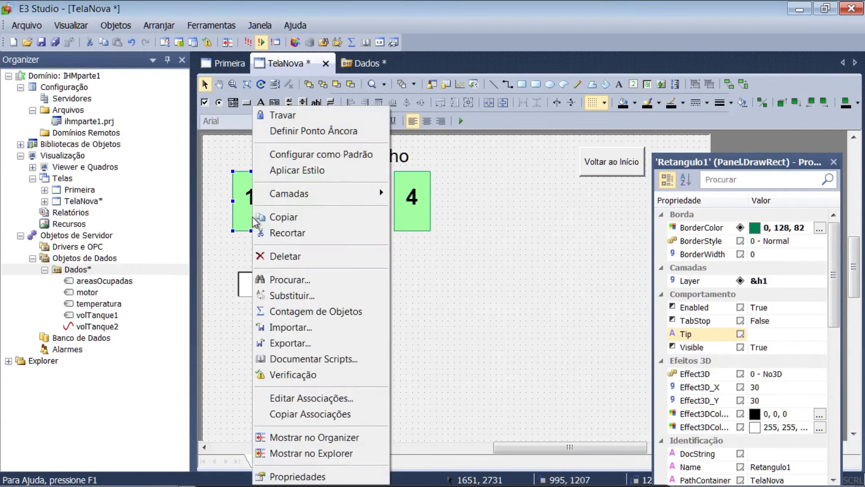
click(295, 477)
click(102, 36)
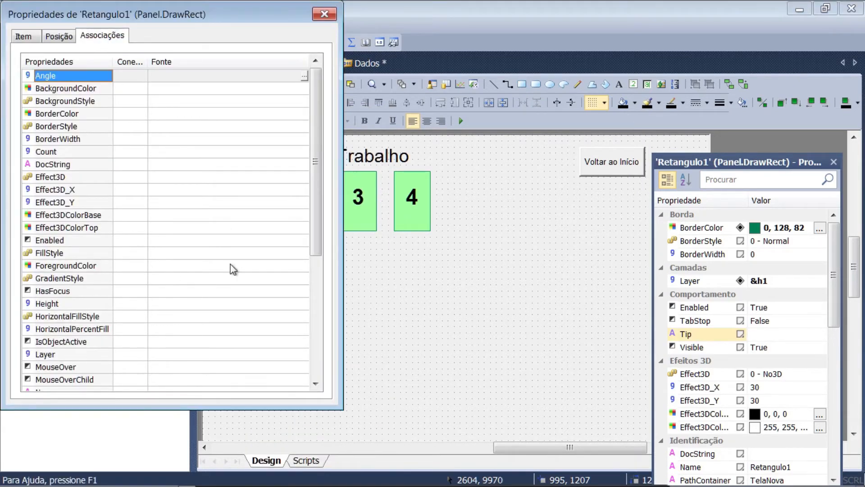
click(303, 267)
click(305, 266)
click(532, 93)
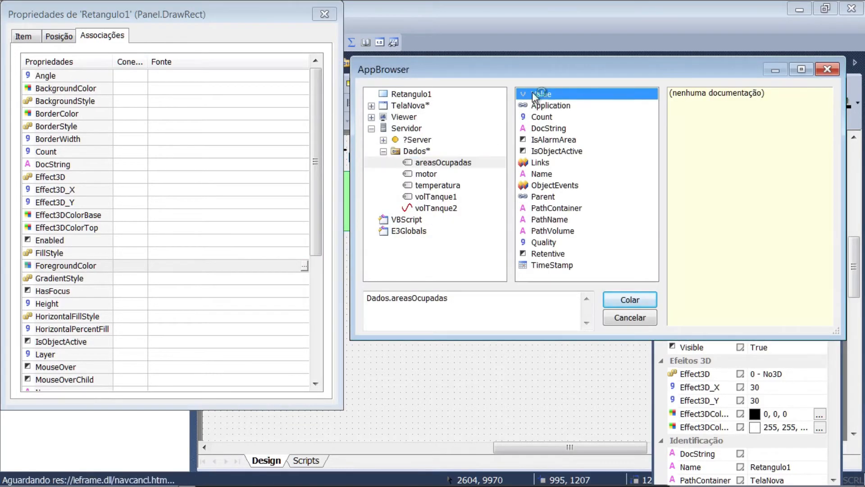
click(630, 300)
Make rectangle 1's ForegroundColor association a digital connection and set its Ligado colour to dark red 192, 32, 0
click(129, 265)
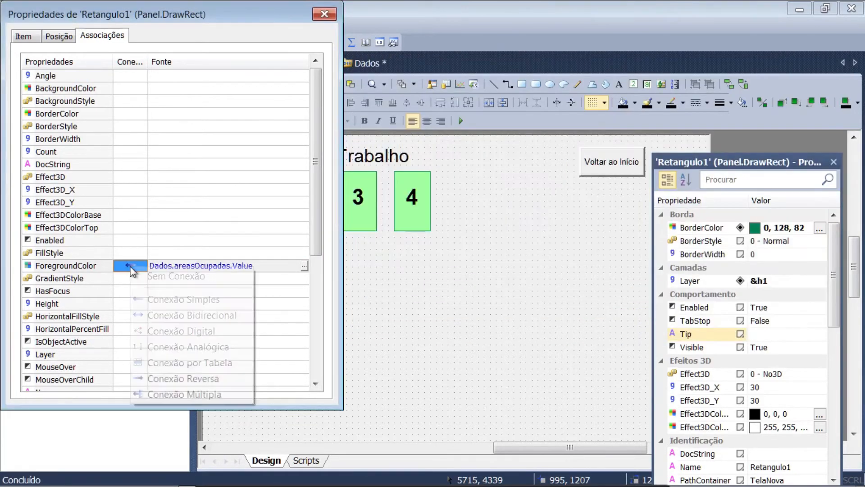
click(160, 332)
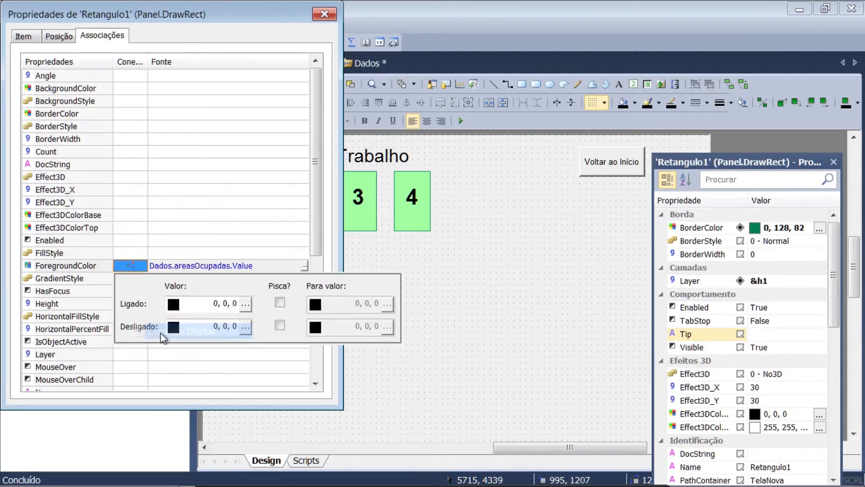
click(246, 305)
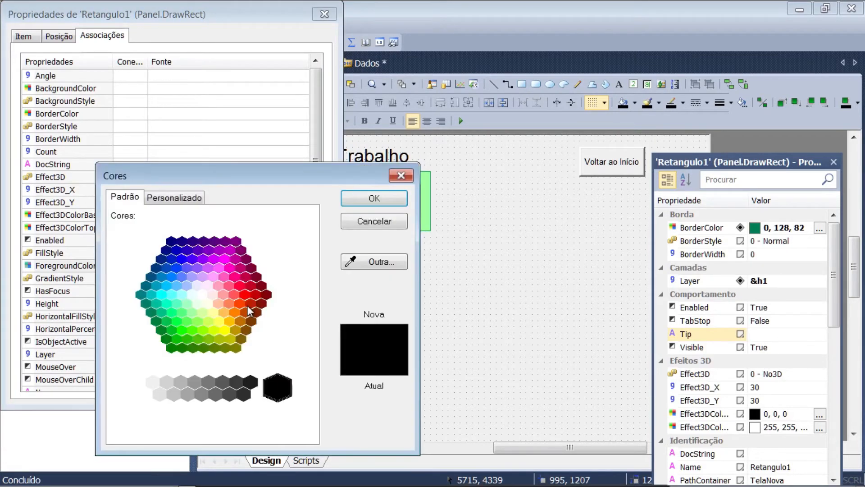
click(202, 314)
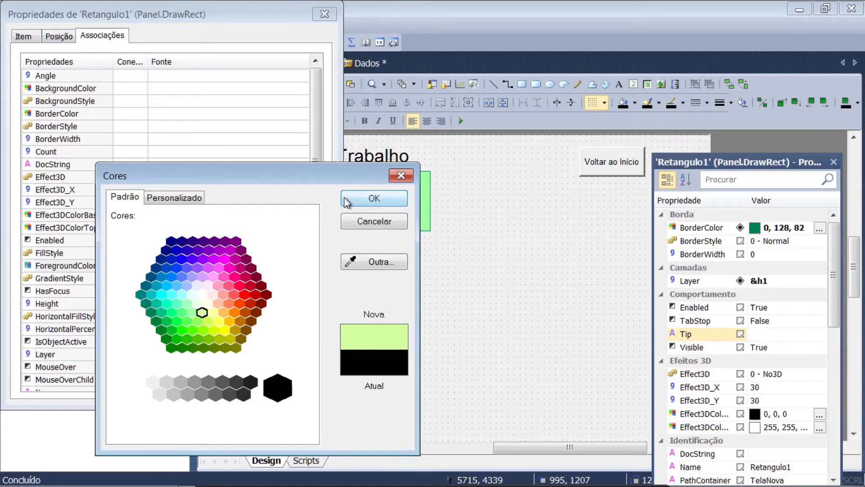
click(235, 295)
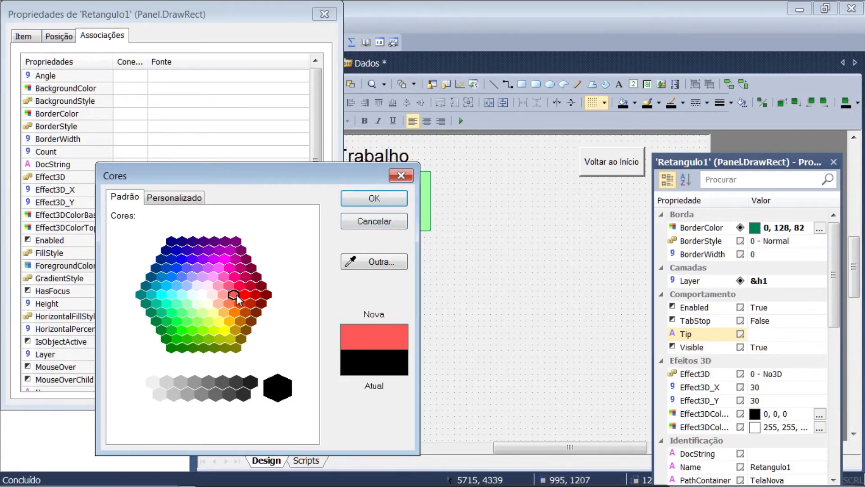
click(218, 305)
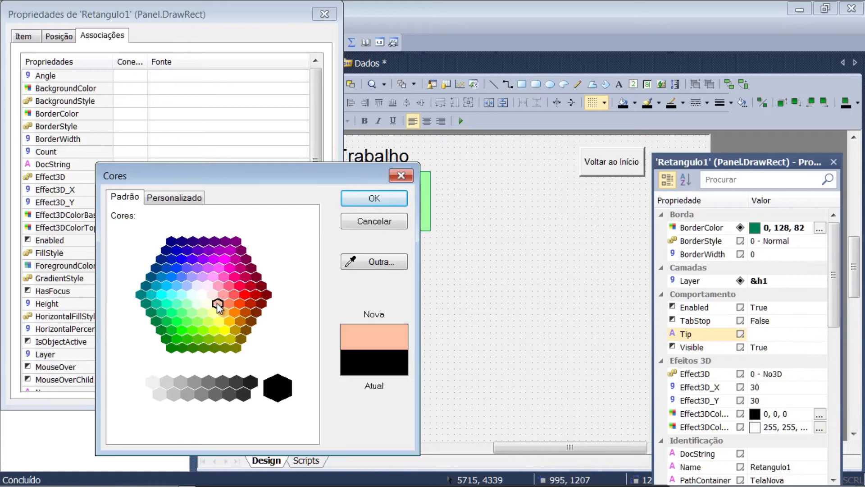
click(239, 304)
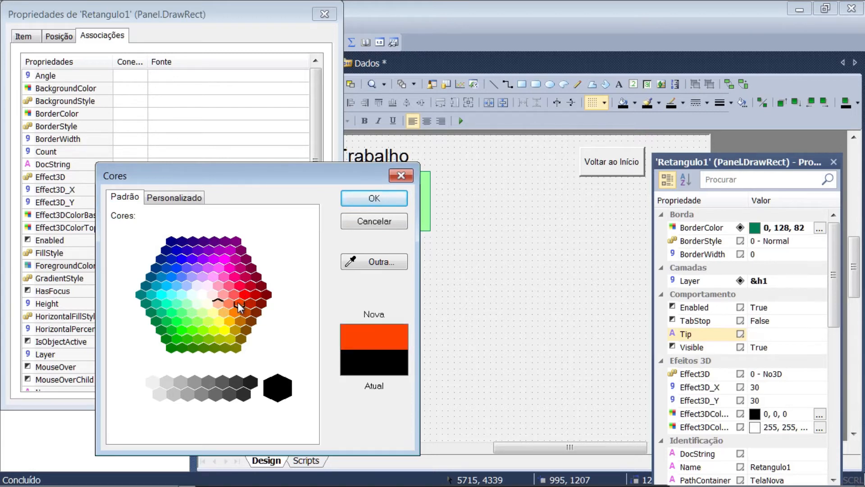
click(248, 302)
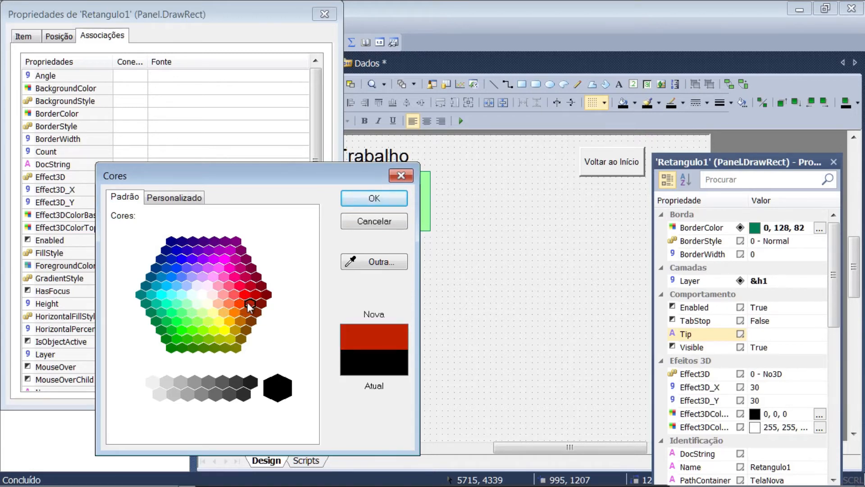
click(353, 199)
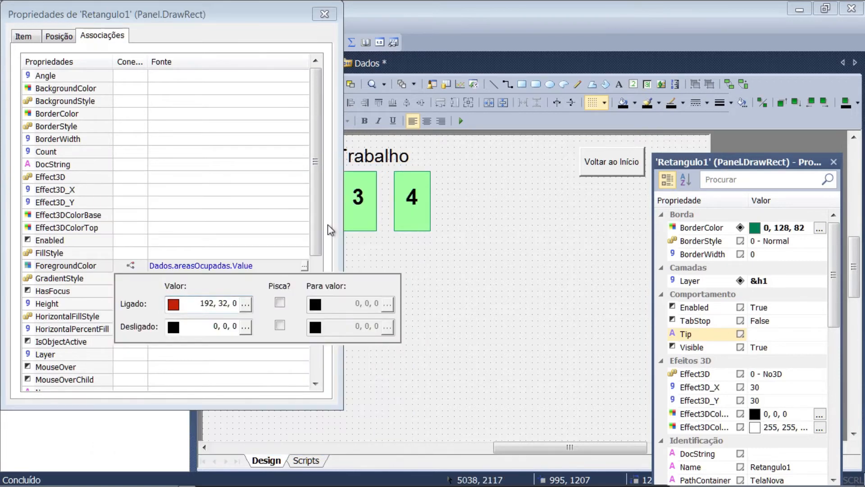
Set the Desligado colour of rectangle 1's digital connection to light green 161, 255, 160
click(245, 326)
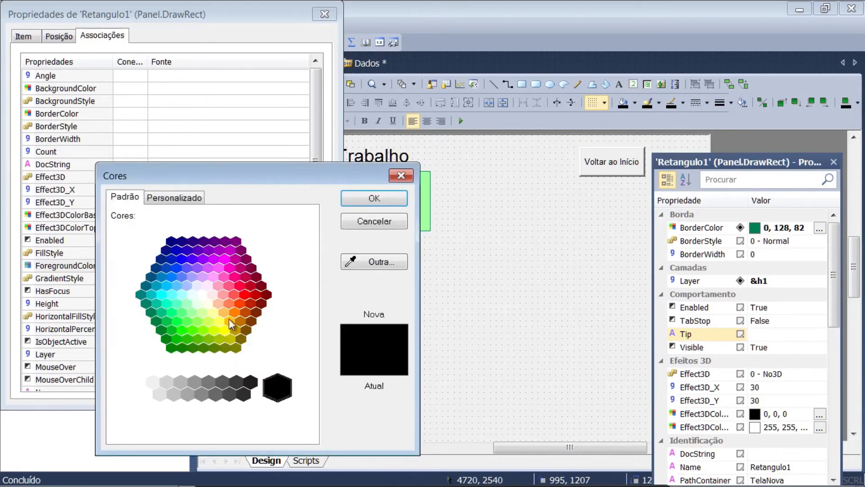
click(203, 312)
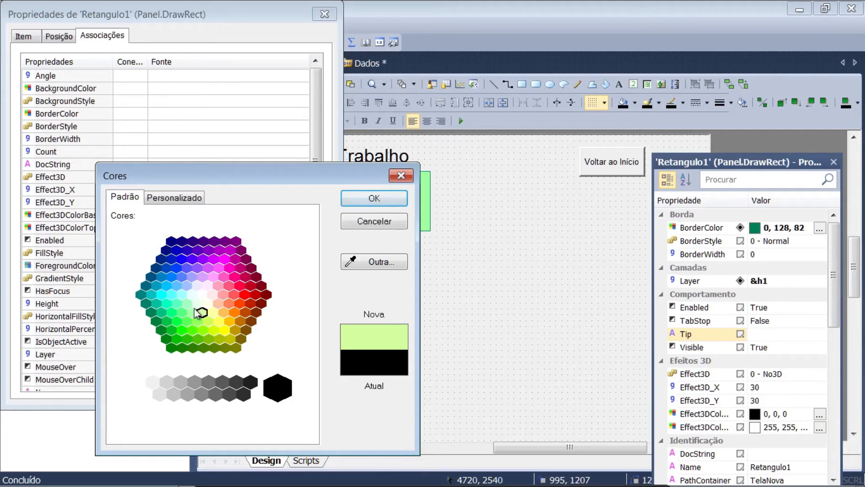
click(192, 313)
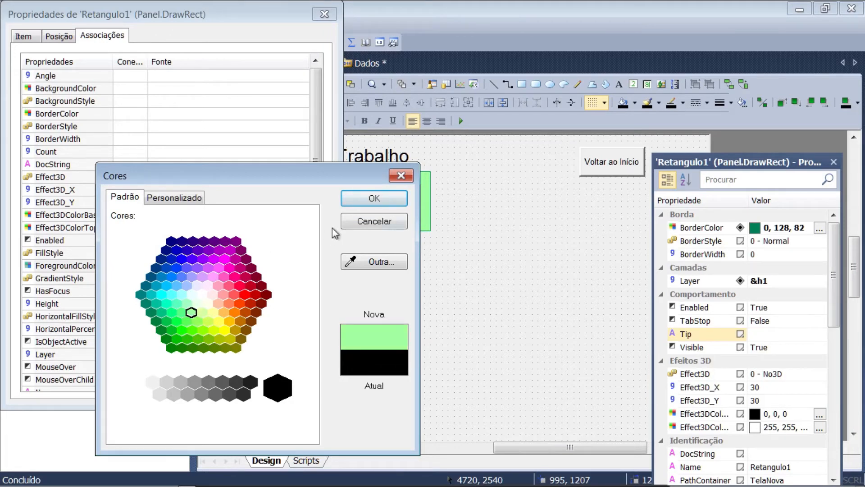
click(349, 201)
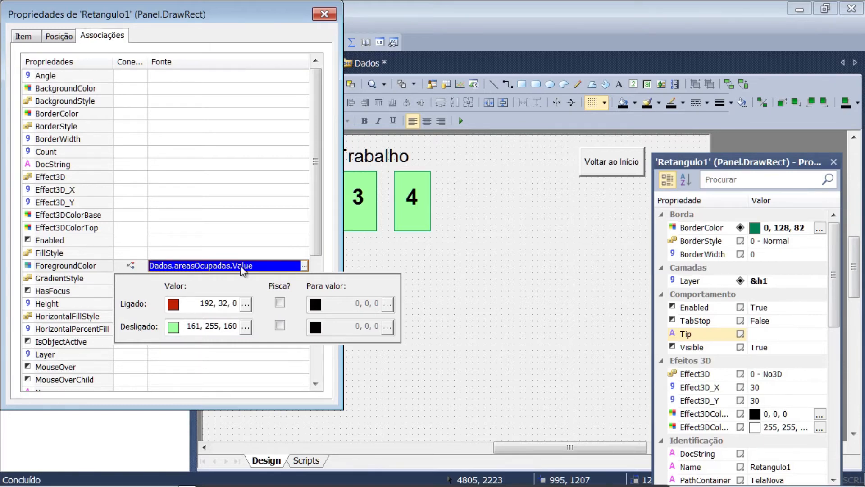
Look up the GetBit method in E3Globals and change rectangle 1's ForegroundColor source to GetBit(Dados.areasOcupadas.Value,0)
click(305, 265)
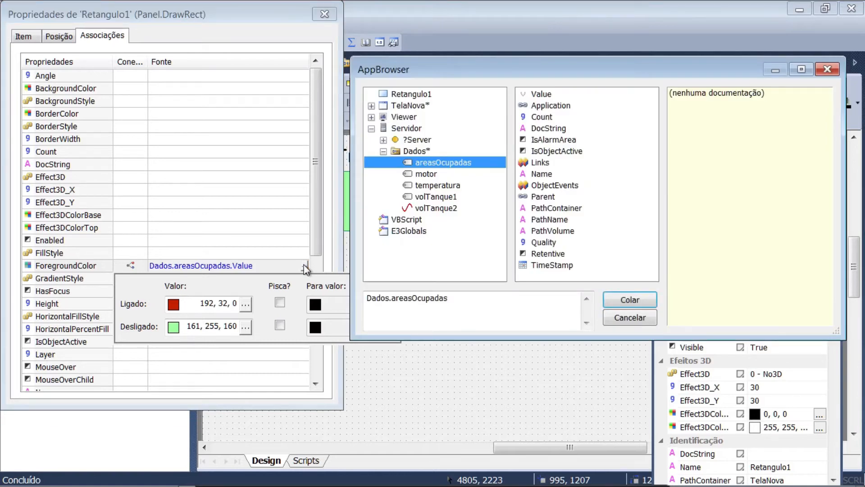
click(416, 220)
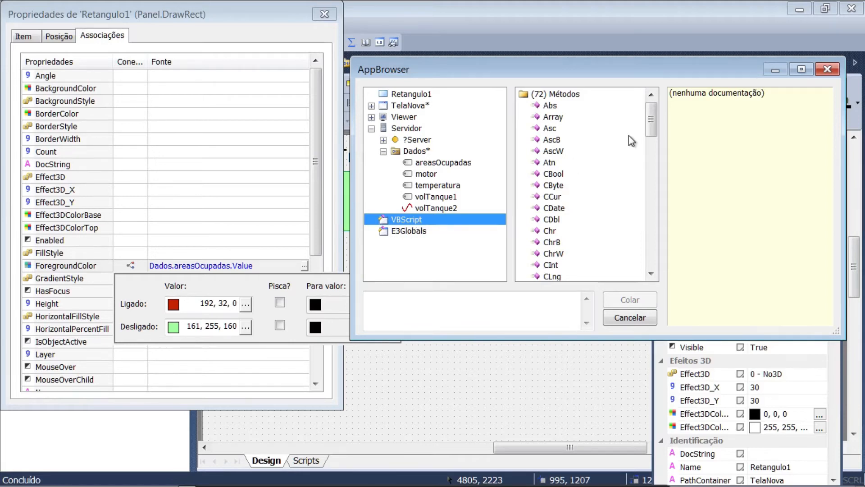
drag(652, 124, 642, 264)
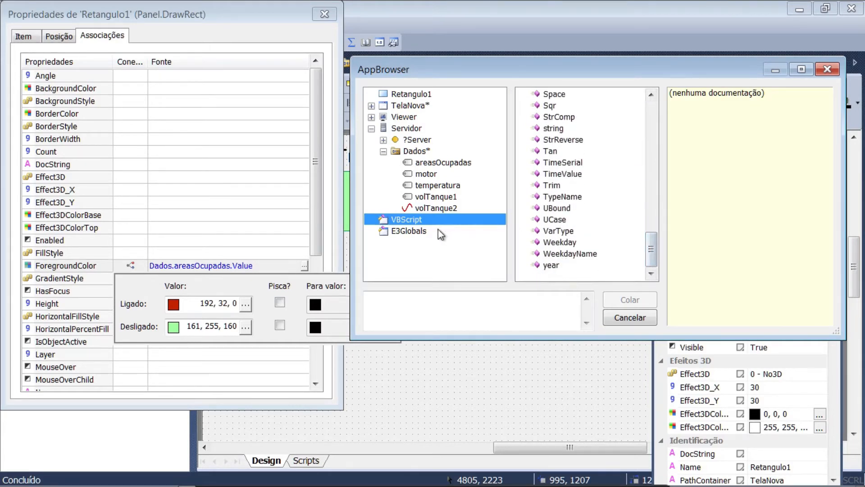
click(396, 231)
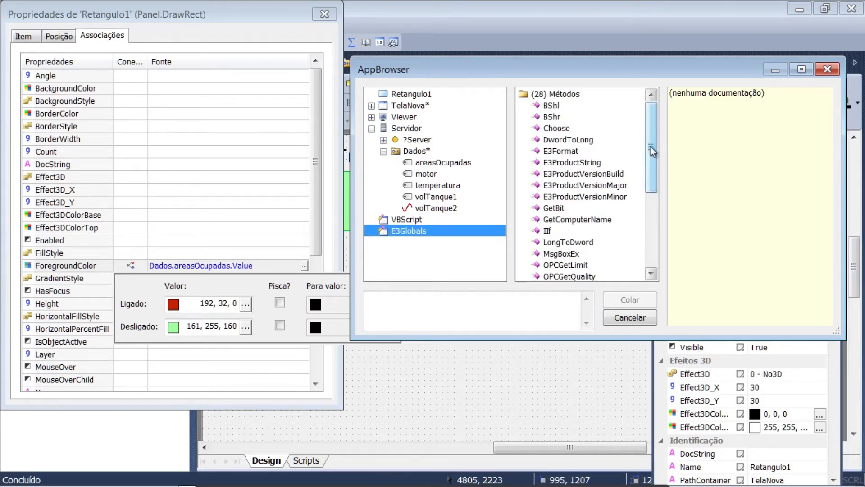
drag(651, 151, 652, 173)
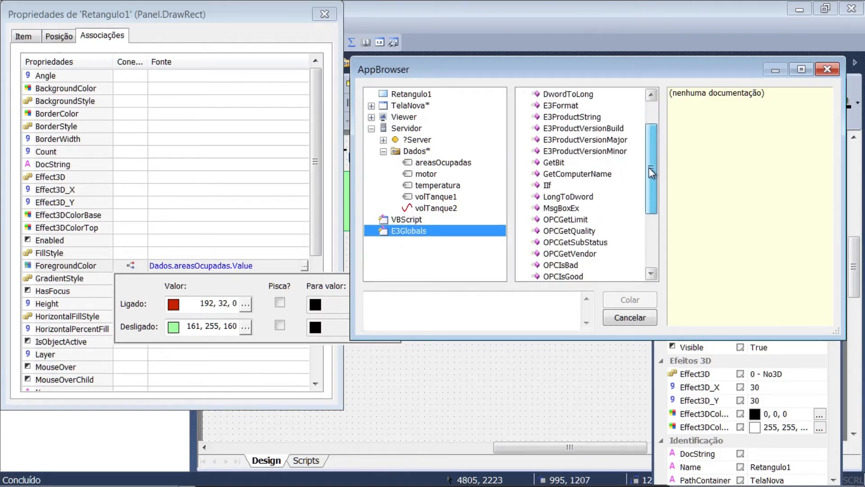
click(553, 164)
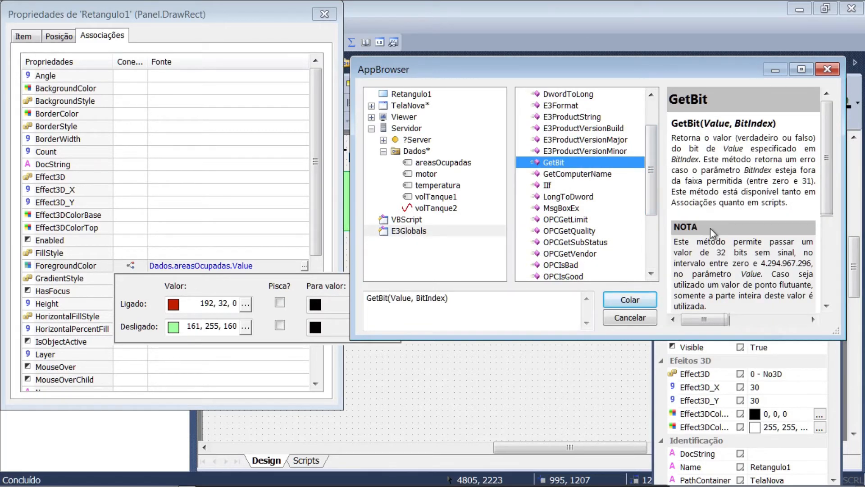
drag(705, 123, 773, 122)
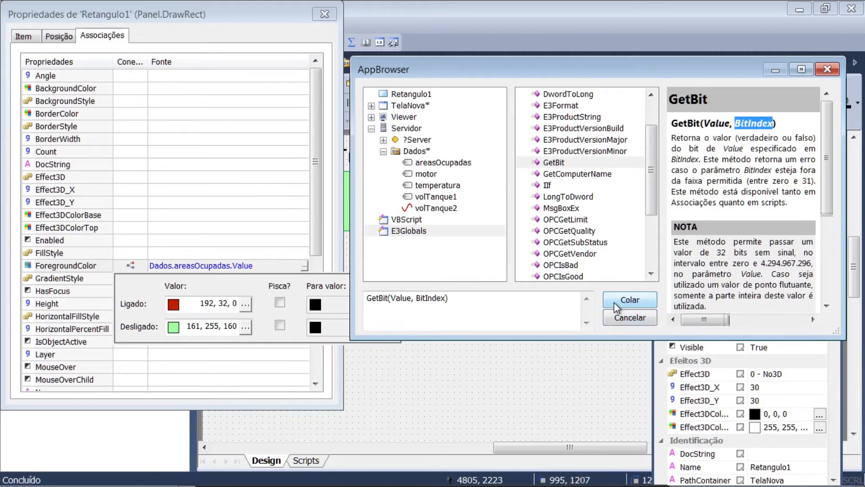
click(435, 162)
click(540, 94)
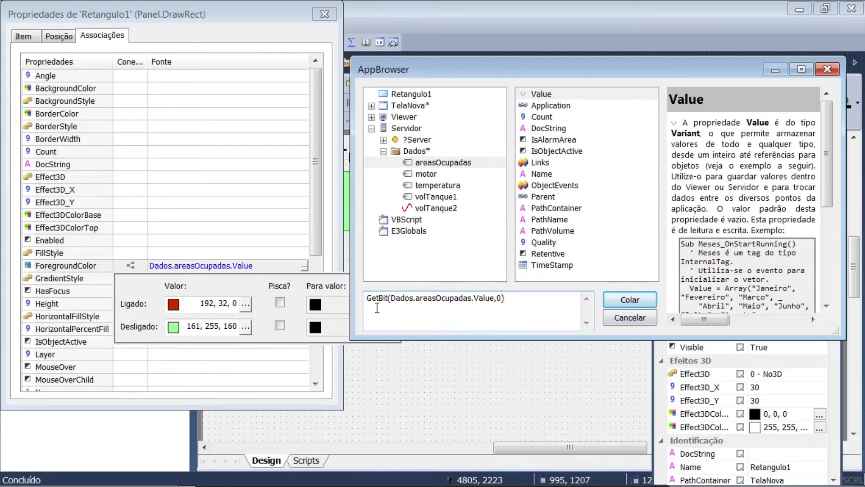
click(616, 301)
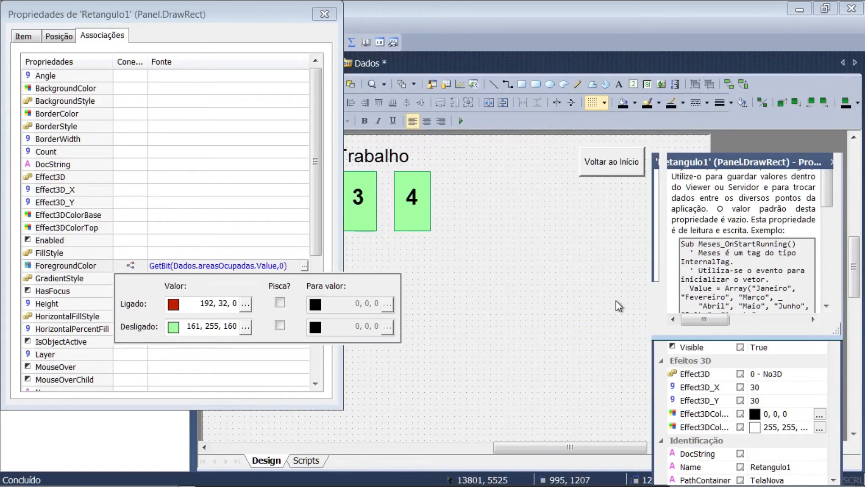
click(199, 266)
click(305, 266)
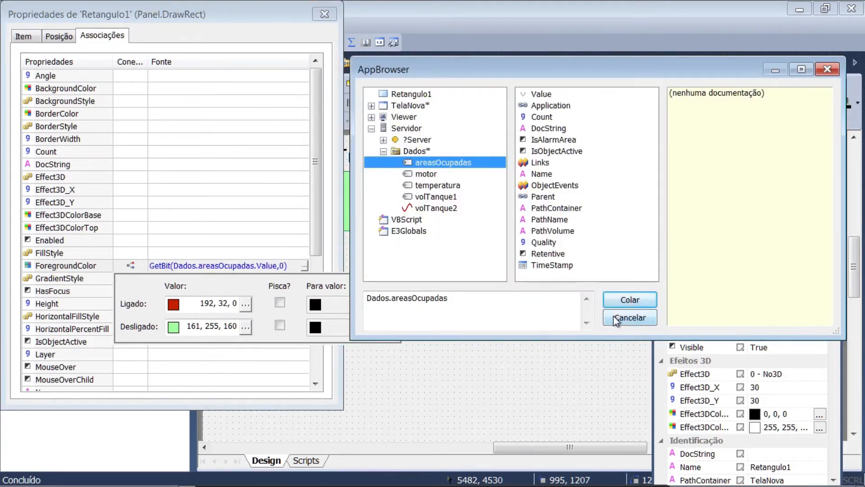
click(611, 317)
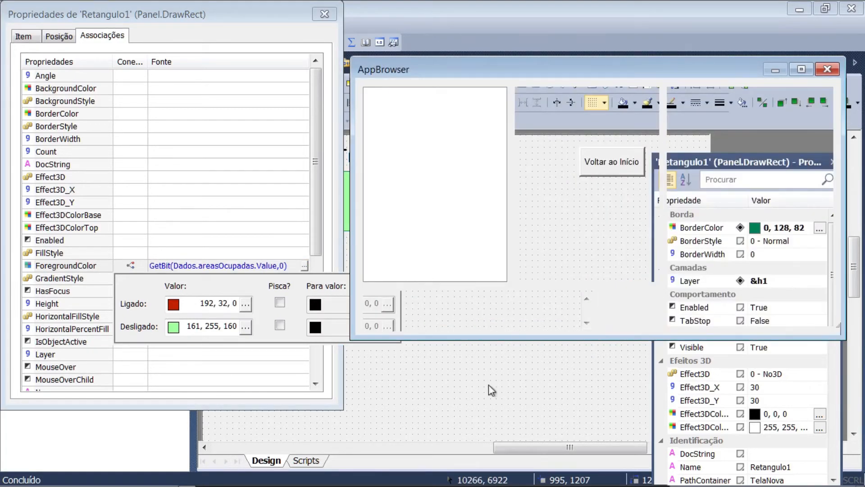
Associate the ForegroundColor property of rectangle 3 with the source GetBit(Dados.areasOcupadas.Value,2)
click(452, 420)
click(348, 211)
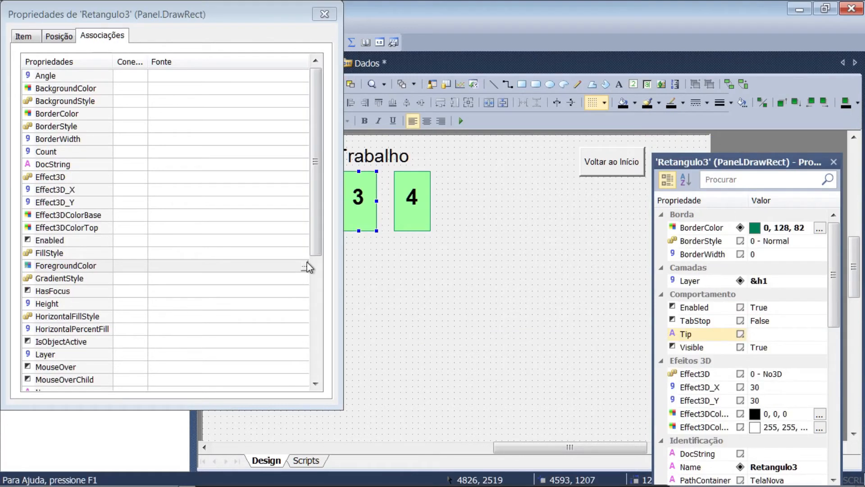
click(305, 266)
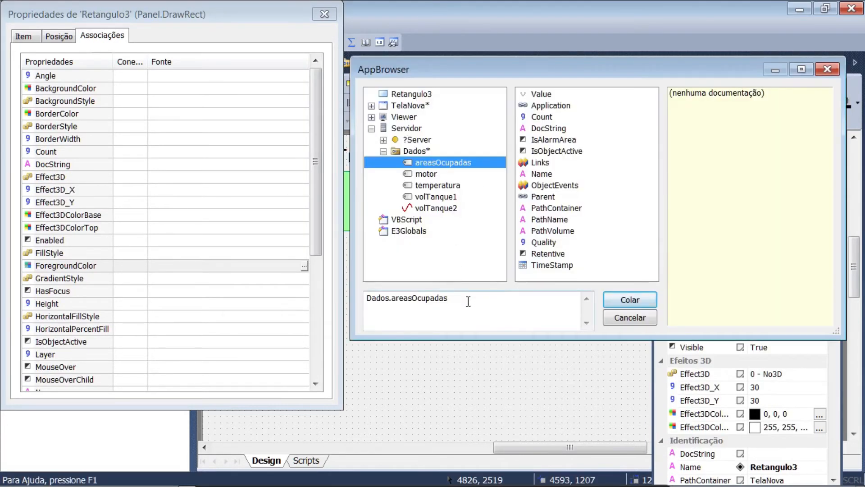
click(537, 93)
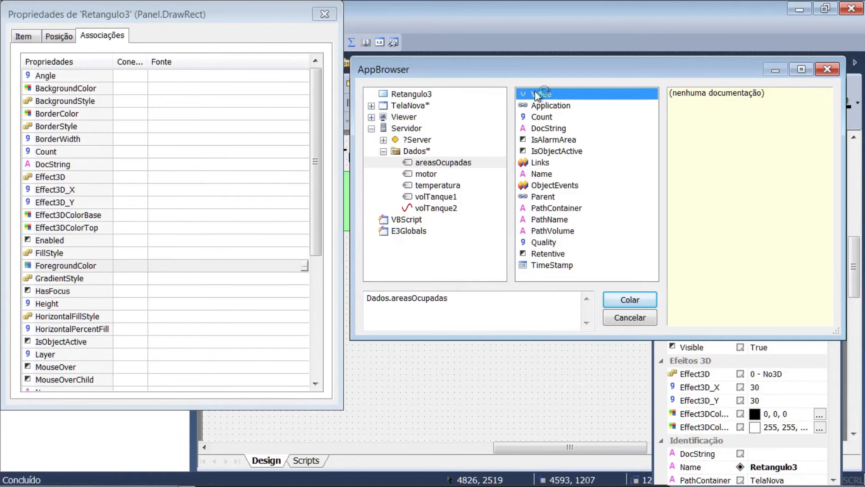
click(480, 299)
text(,2))
key(Home)
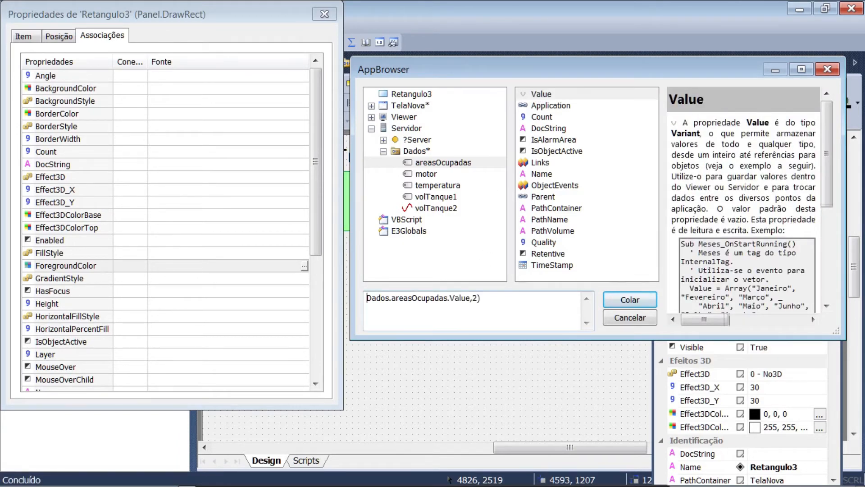
text(GetBit()
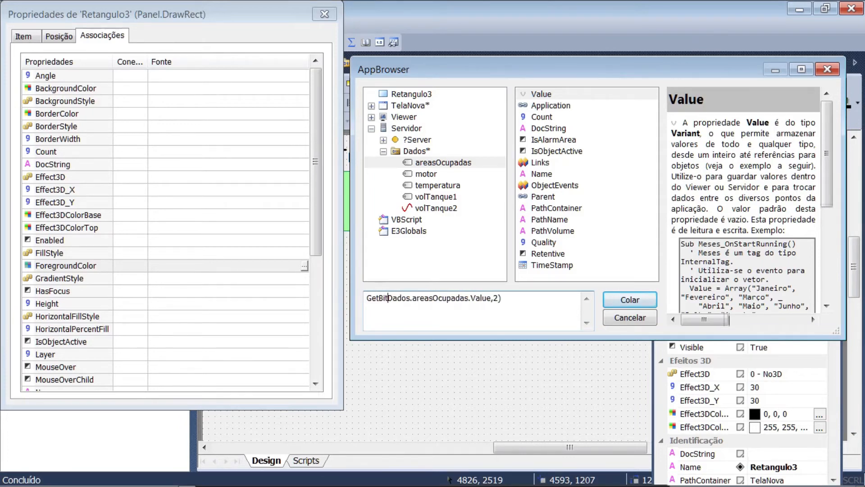
key(ctrl+a)
key(ctrl+c)
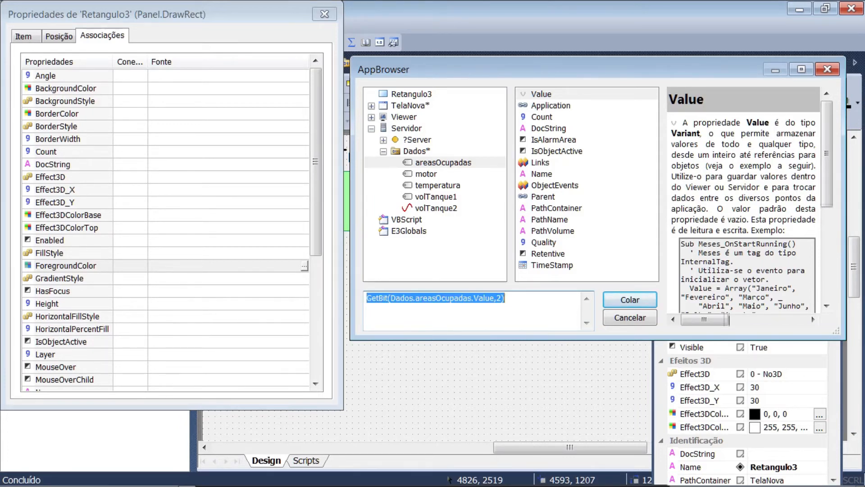
click(616, 300)
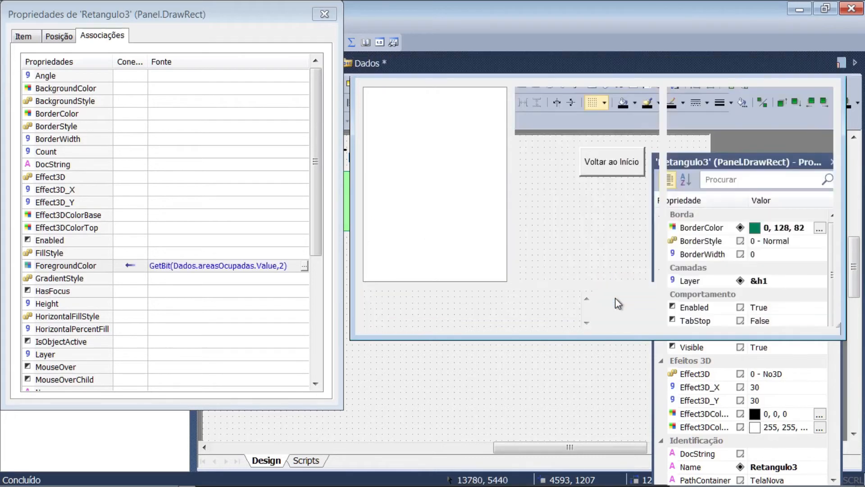
Make rectangle 3's ForegroundColor association a digital connection and set its Ligado colour to dark red 192, 32, 0
click(131, 266)
click(165, 328)
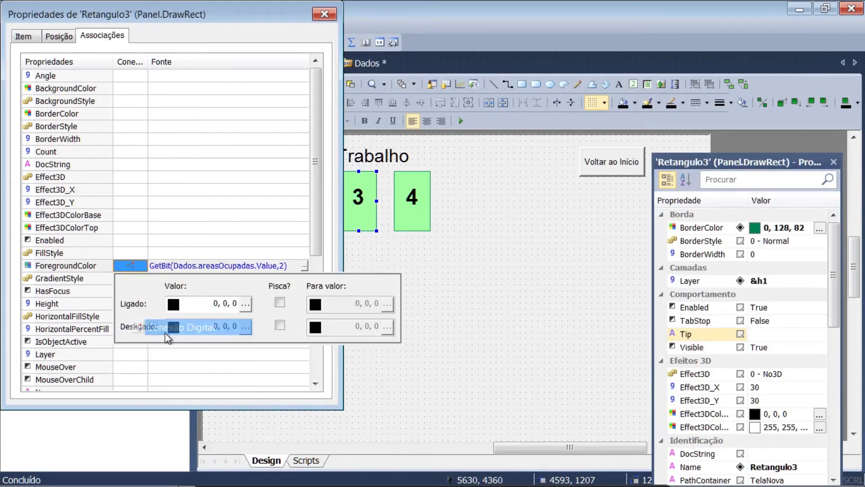
click(246, 303)
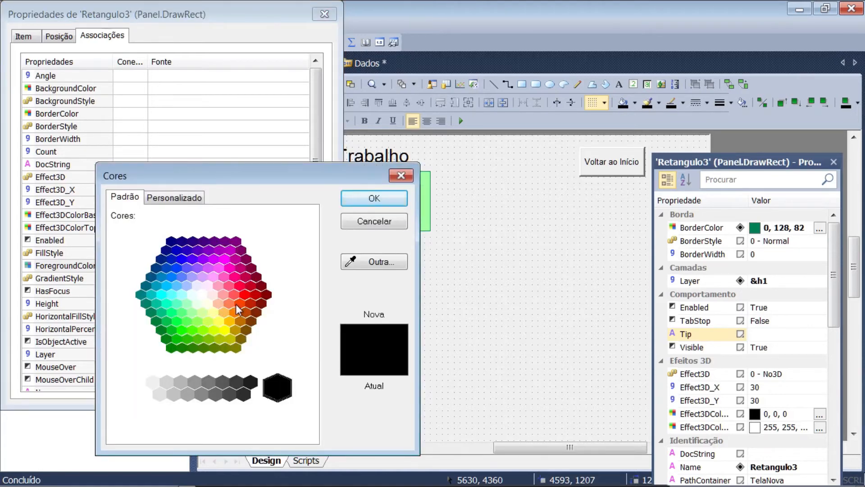
click(251, 305)
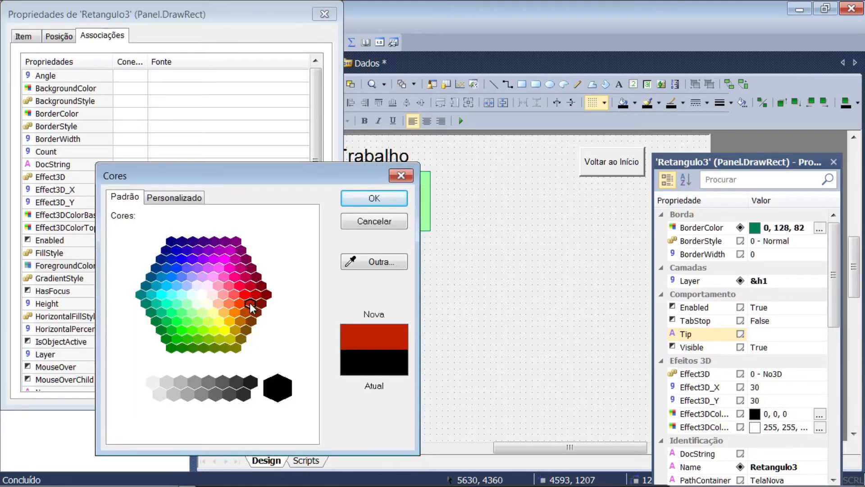
click(349, 199)
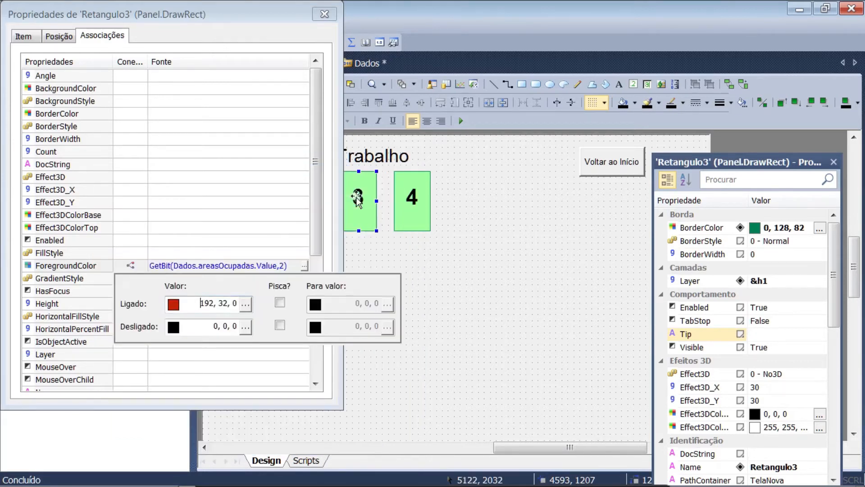
Set the Desligado colour of rectangle 3's digital ForegroundColor connection to light green 161, 255, 160
click(246, 327)
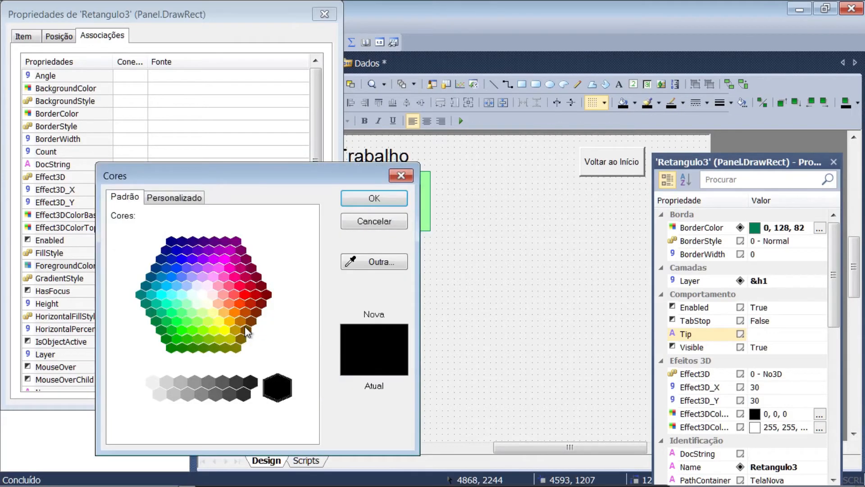
click(190, 313)
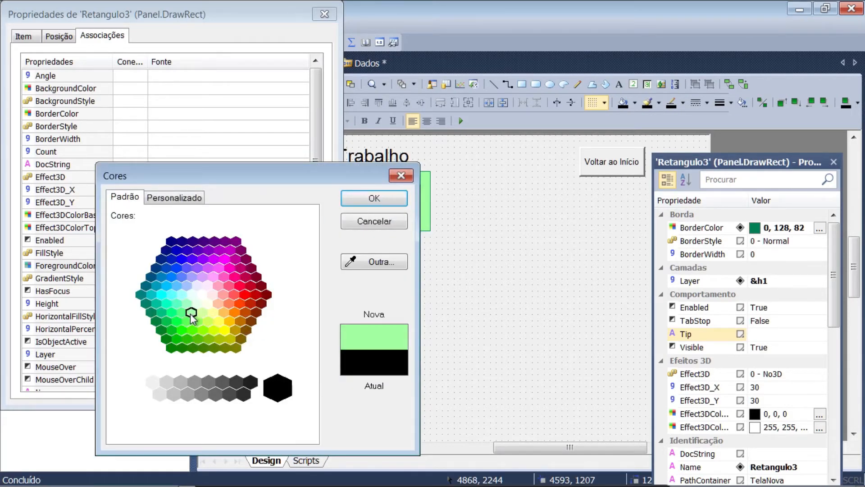
click(352, 199)
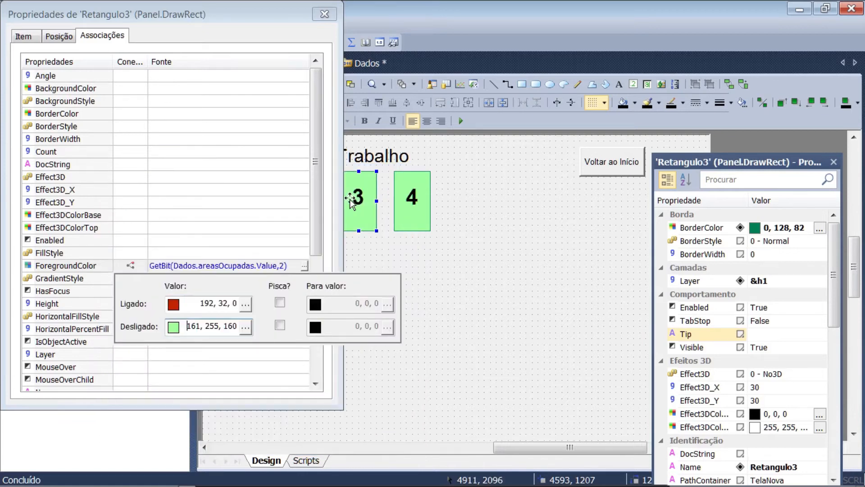
click(327, 15)
Associate the ForegroundColor property of rectangle 2 with the source GetBit(Dados.areasOcupadas.Value,1)
click(299, 192)
right_click(299, 193)
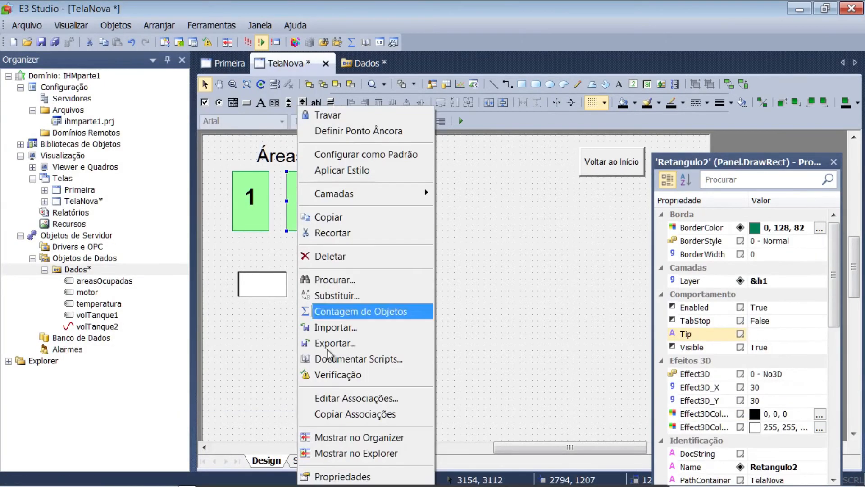
click(315, 477)
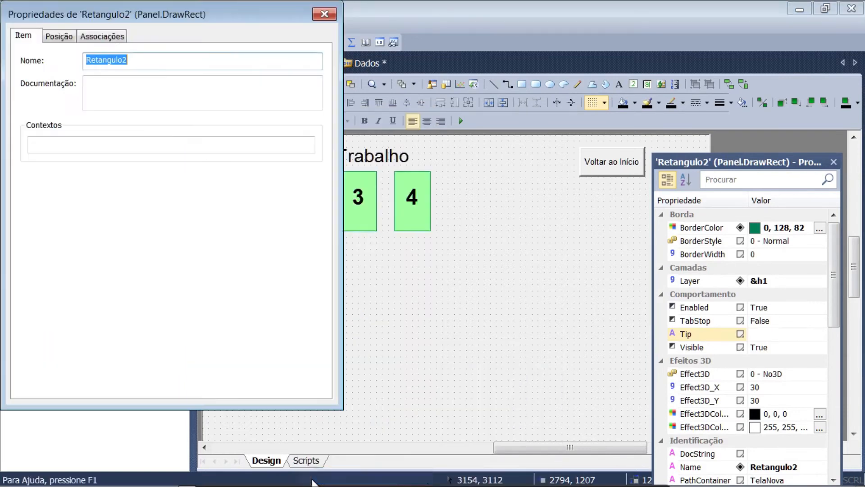
click(113, 37)
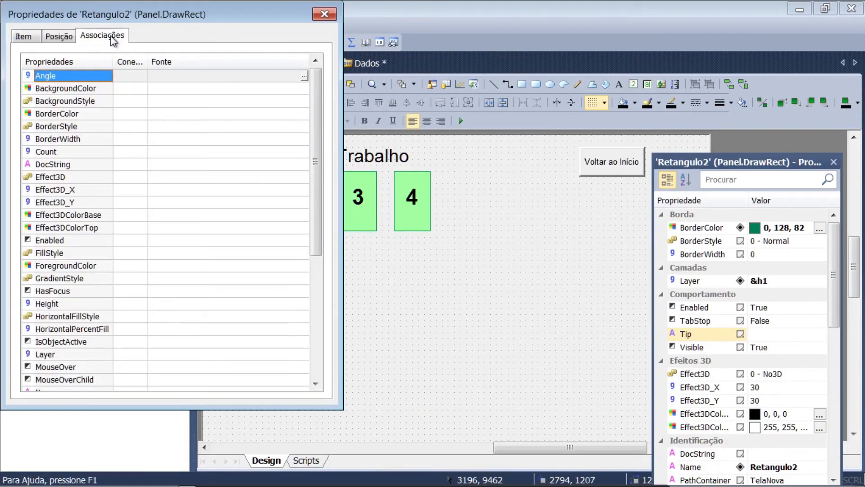
double_click(305, 266)
double_click(426, 300)
key(ctrl+v)
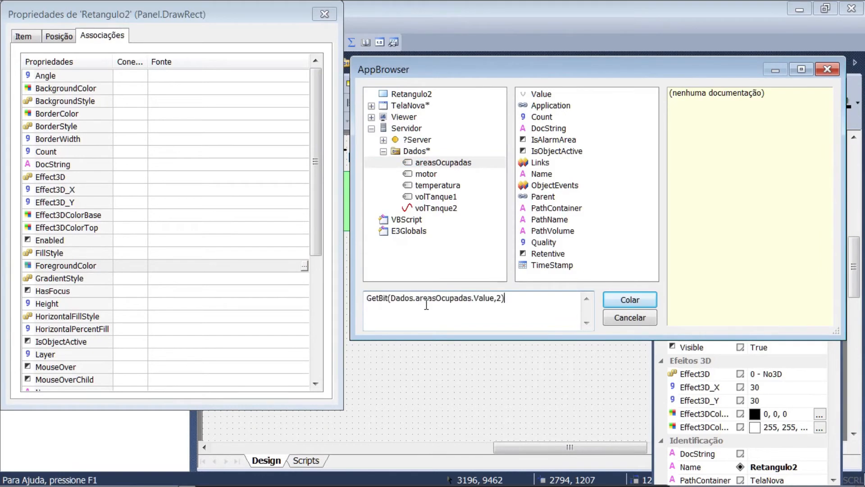
key(Left)
key(BackSpace)
text(1)
key(Return)
Make rectangle 2's ForegroundColor association a digital connection with Ligado dark red 192, 32, 0 and Desligado light green 161, 255, 160
click(128, 268)
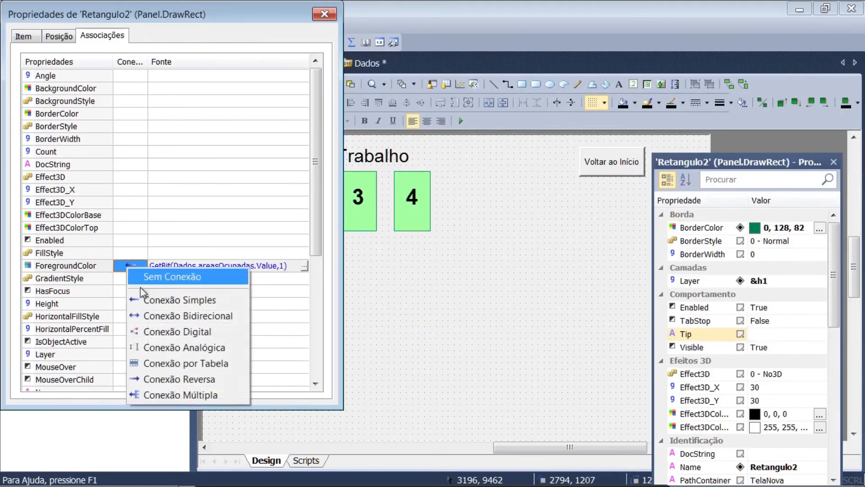
click(153, 333)
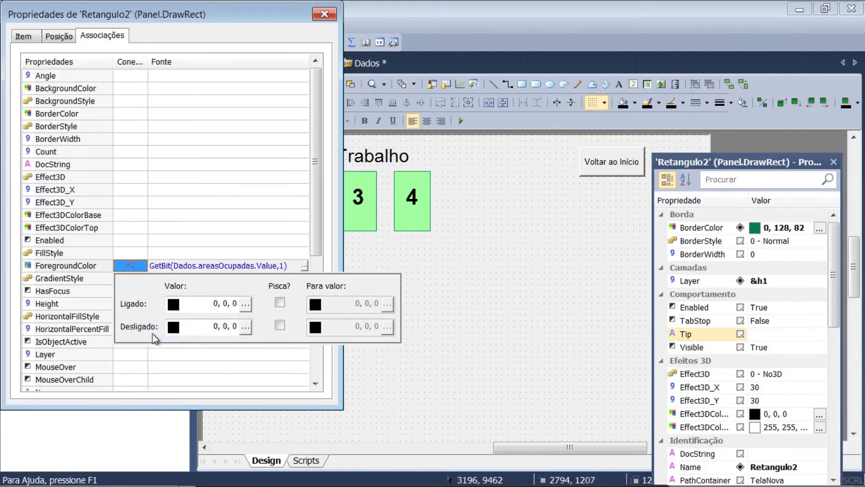
click(245, 303)
click(248, 302)
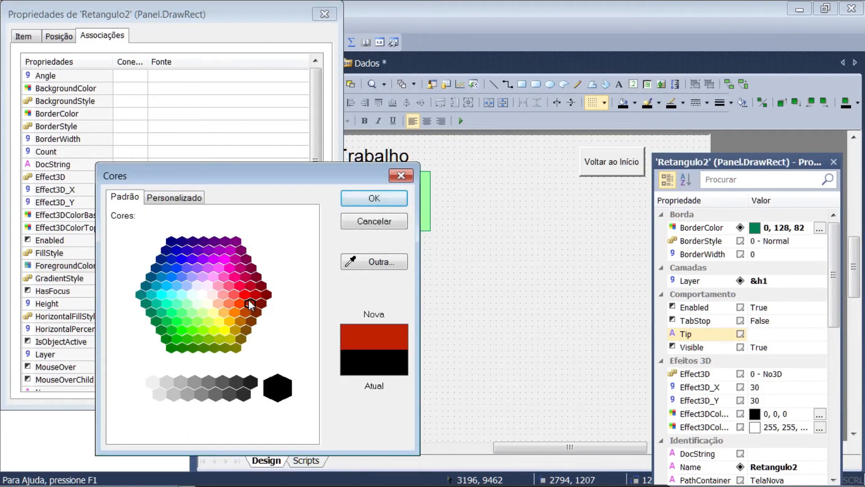
click(363, 198)
click(245, 326)
click(193, 311)
click(359, 199)
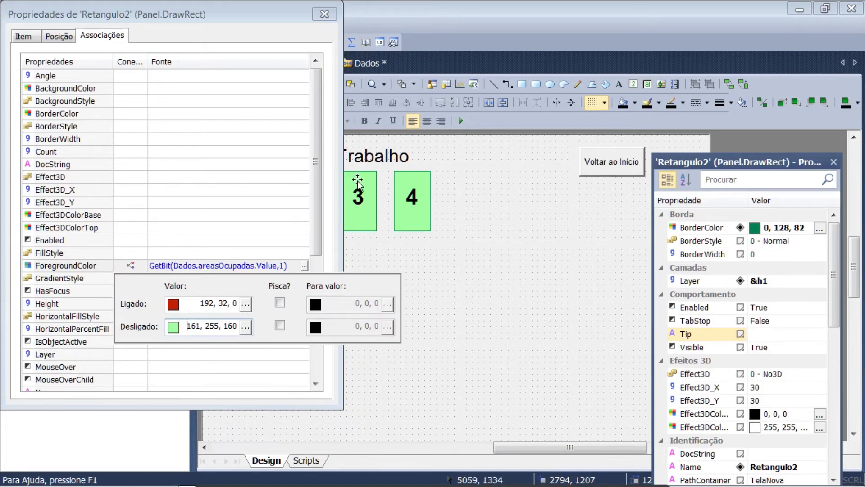
Associate the ForegroundColor property of rectangle 4 with the source GetBit(Dados.areasOcupadas.Value,3)
click(417, 218)
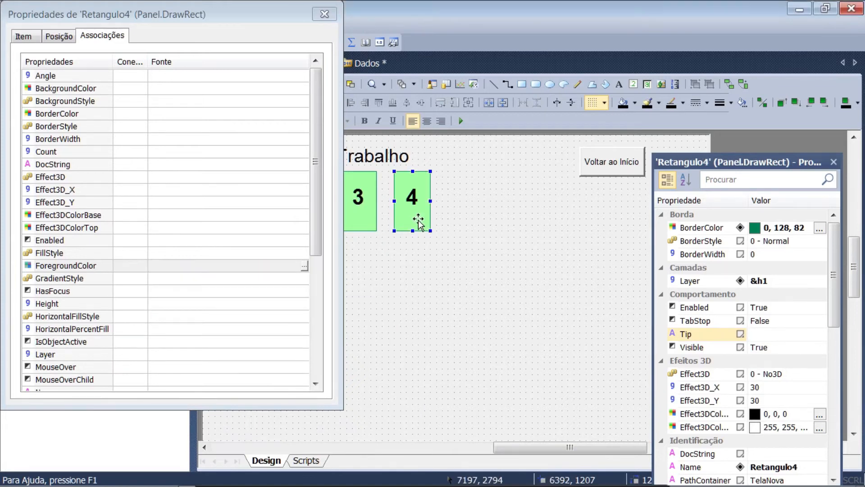
click(304, 265)
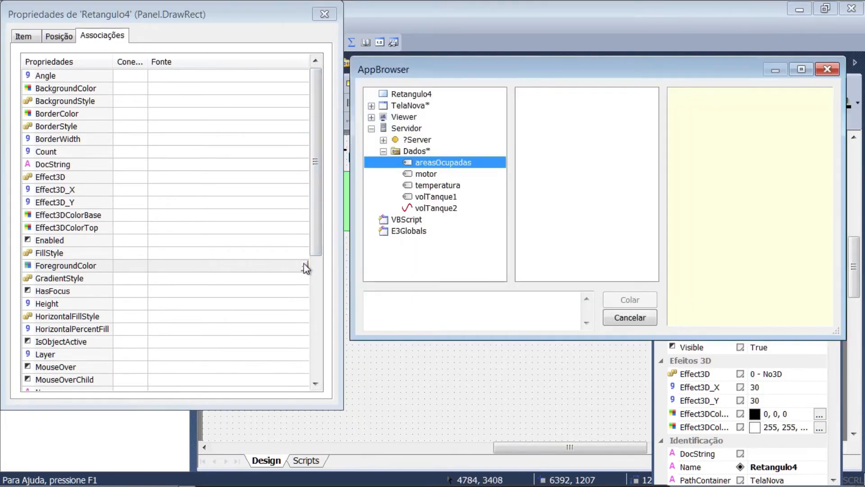
double_click(412, 296)
text(GetBit(Dados.areasOcupadas.Value,2))
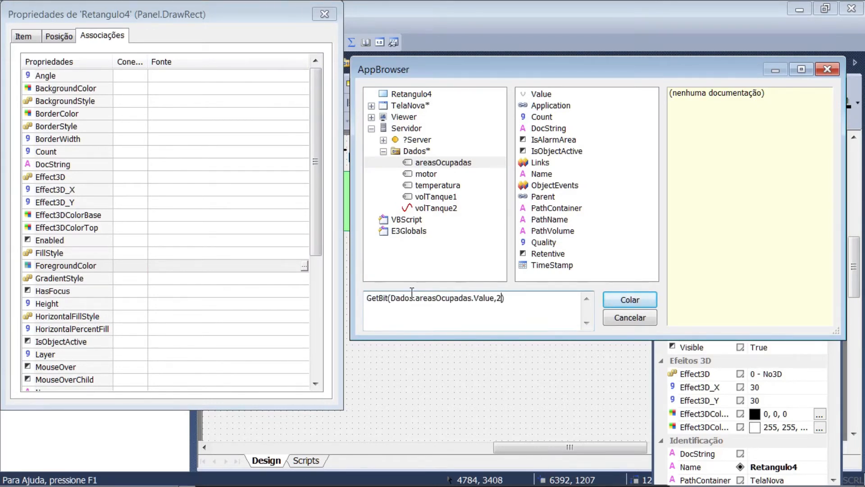
key(BackSpace)
text(3)
click(629, 303)
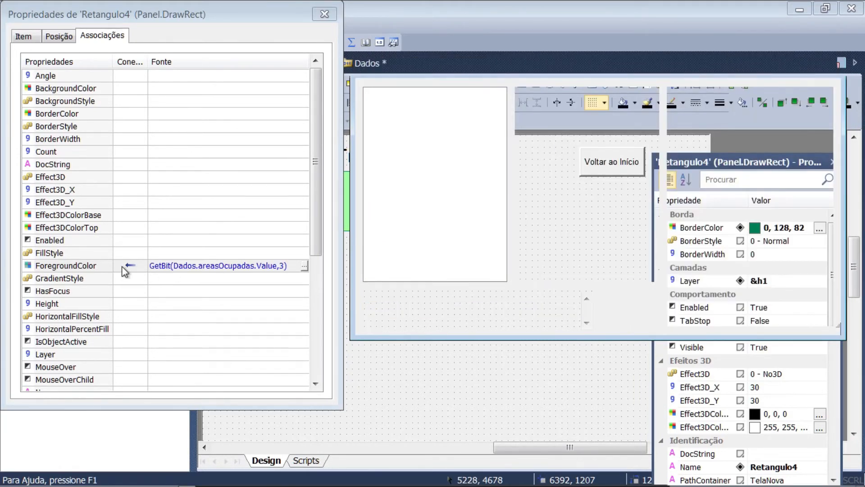
Make rectangle 4's ForegroundColor association a digital connection with Ligado dark red 192, 32, 0 and Desligado light green 161, 255, 160
click(123, 269)
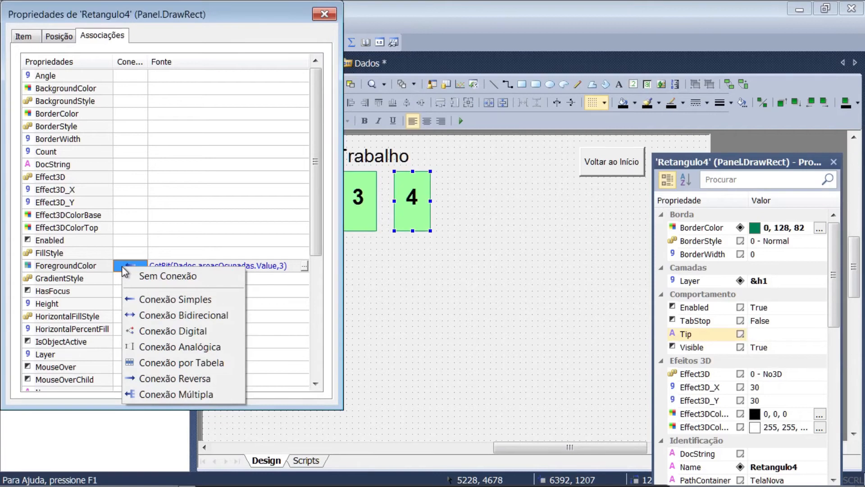
click(166, 330)
click(245, 304)
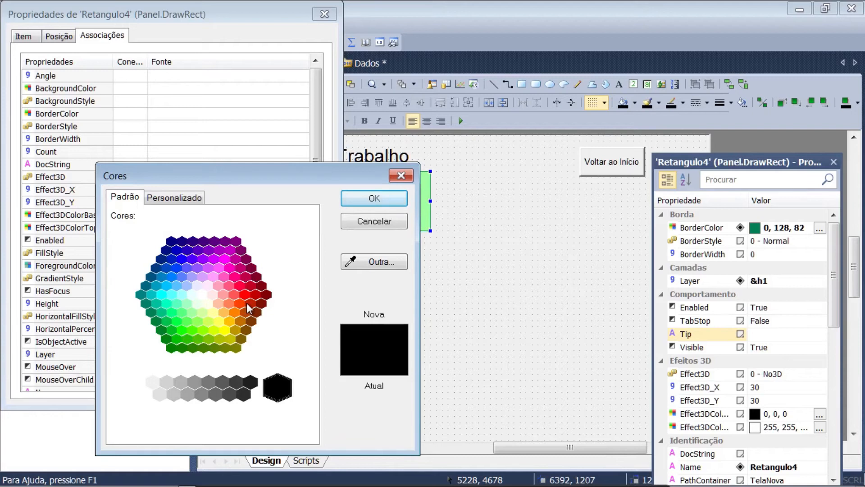
click(250, 304)
click(365, 202)
click(246, 327)
click(189, 312)
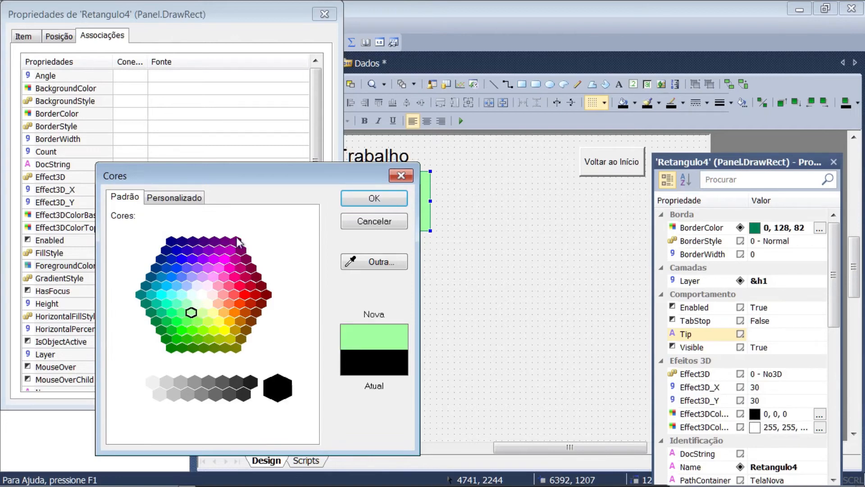
click(360, 198)
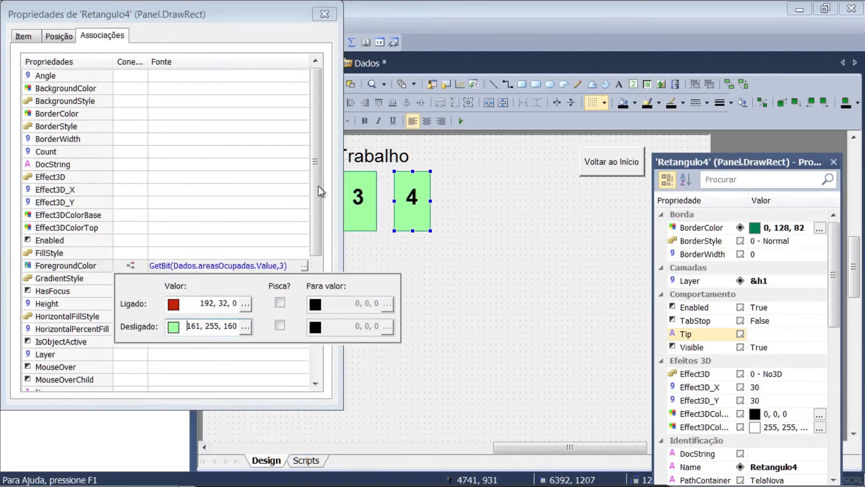
click(325, 14)
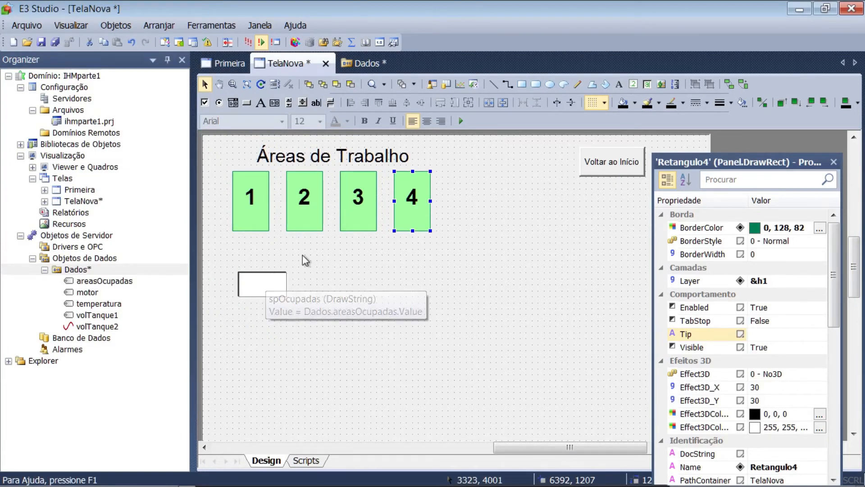
Place a spin button about 402 wide and 804 high against the white display box and associate its Value with Dados.areasOcupadas.Value
click(301, 104)
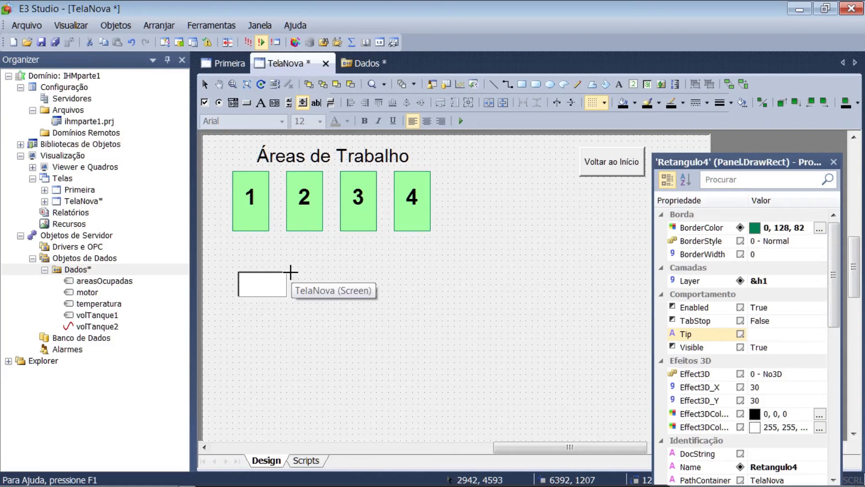
drag(287, 273, 298, 296)
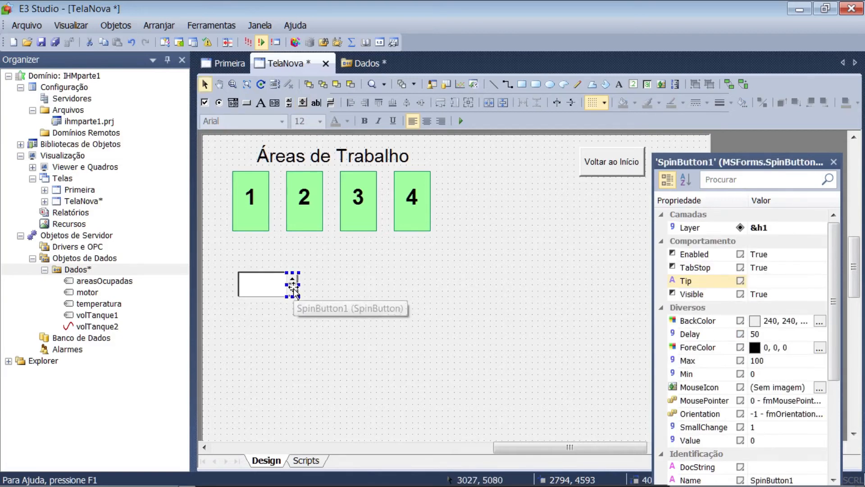
right_click(294, 292)
click(336, 477)
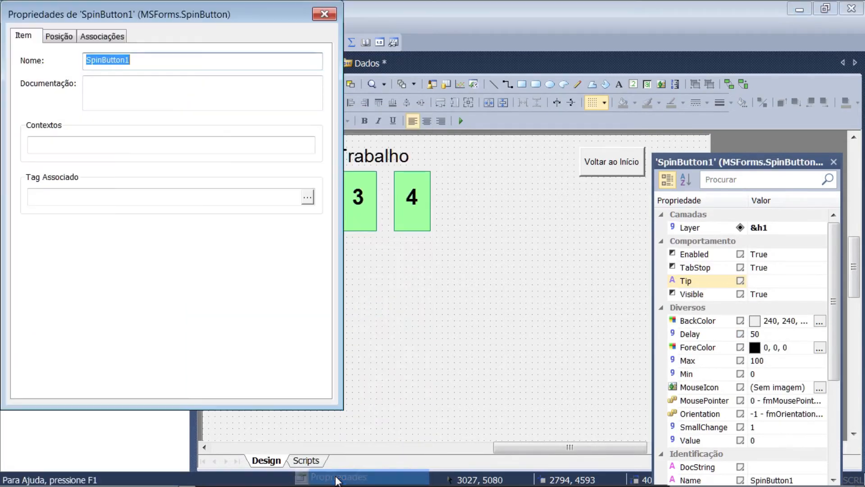
click(102, 37)
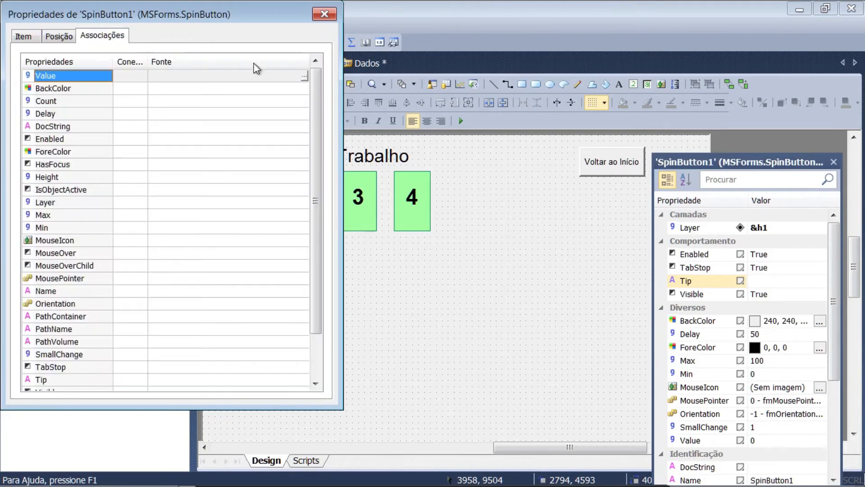
click(305, 76)
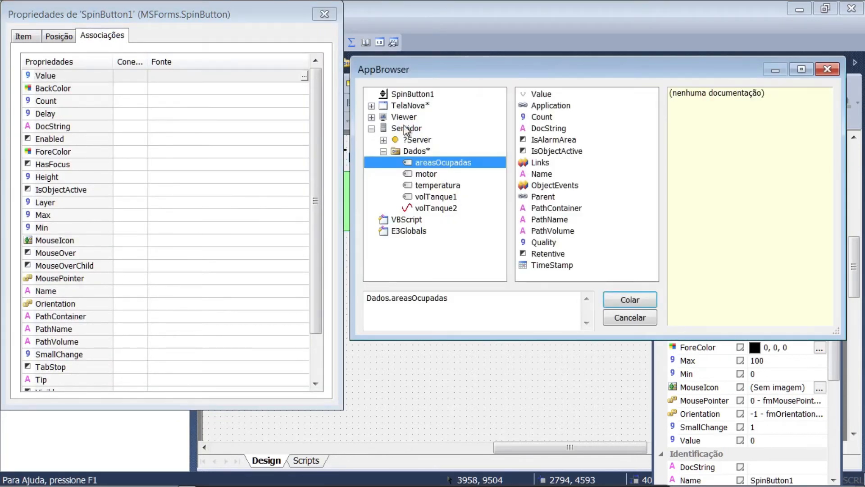
click(536, 93)
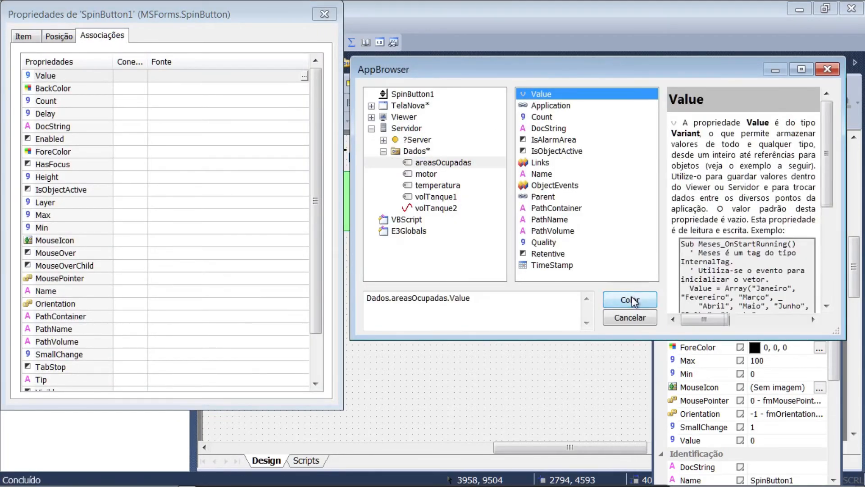
click(630, 300)
Make the spin button's Value association a bidirectional connection
click(131, 78)
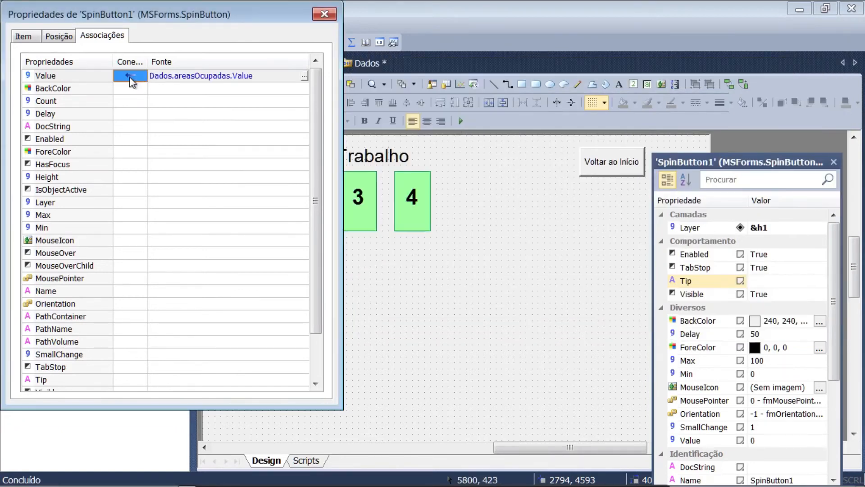
click(130, 78)
click(148, 127)
click(325, 14)
Rename the spin button as sbAreasOcupadas
drag(834, 309, 834, 393)
click(774, 348)
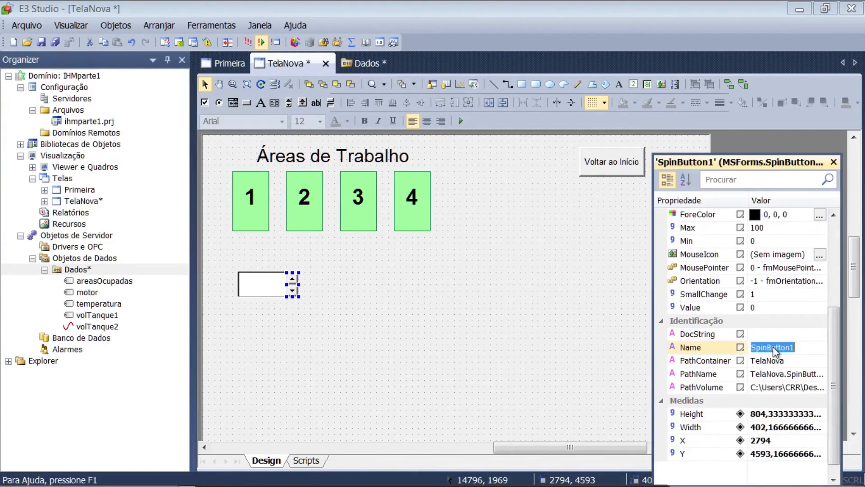
text(sb)
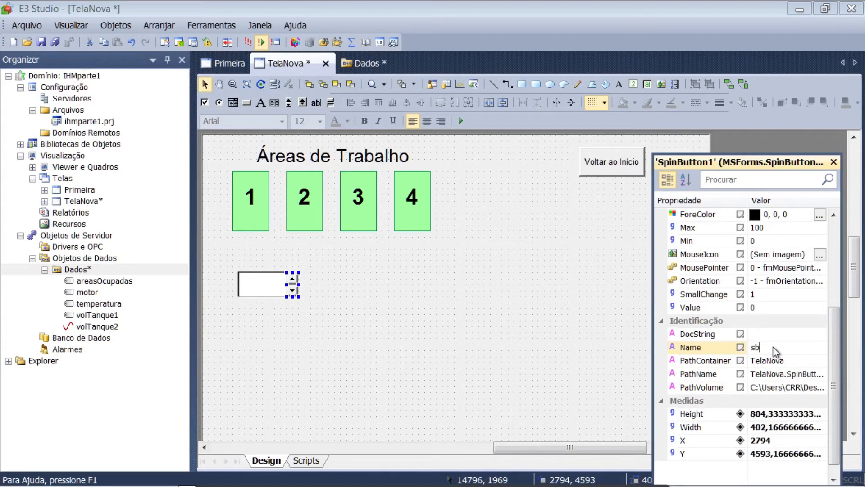
text(AreasOcupadas)
key(Return)
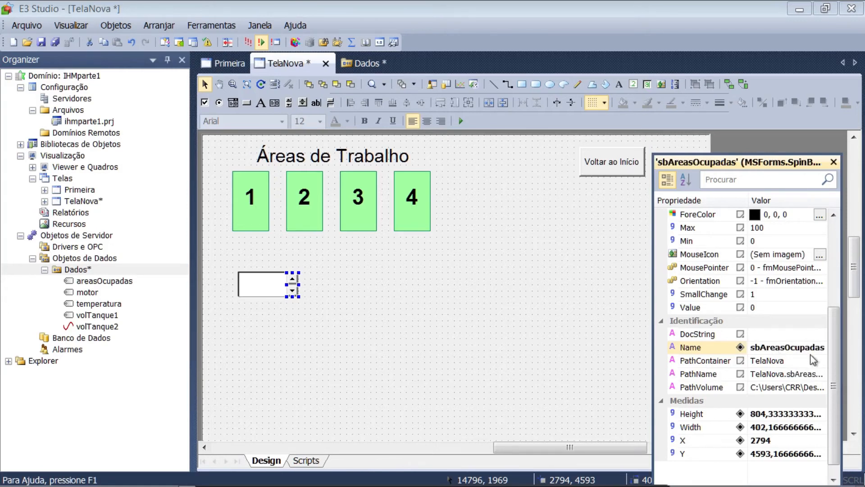
Set the maximum of the sbAreasOcupadas spin button to 16 and save the project
drag(835, 370, 818, 320)
click(780, 297)
text(16)
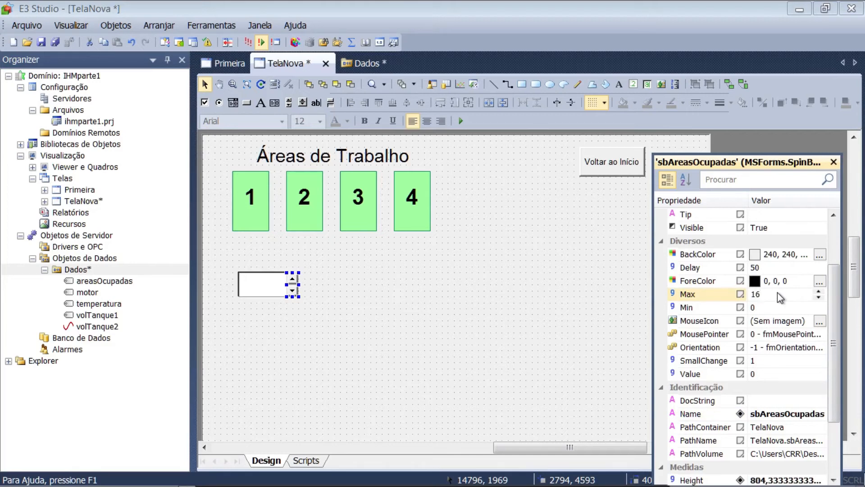
key(Return)
click(55, 42)
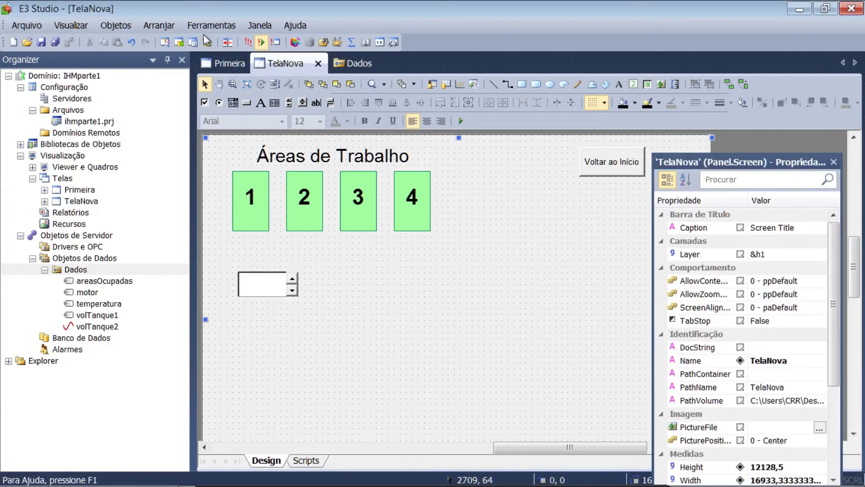
Run the application, open the Tela Nova screen and test the work-area colors by stepping the spin button up to 16
click(250, 41)
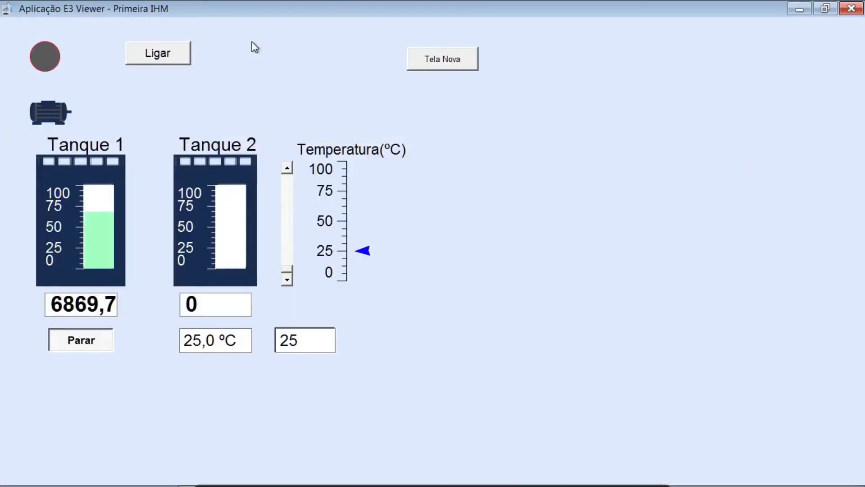
click(417, 63)
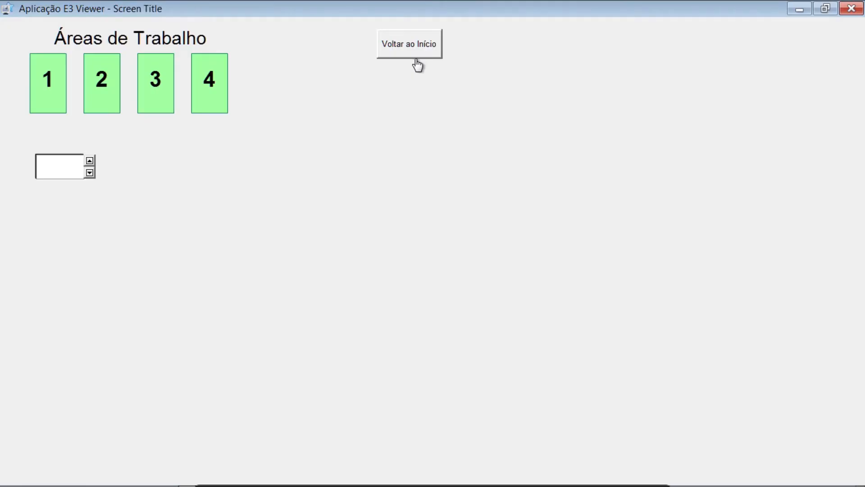
click(89, 160)
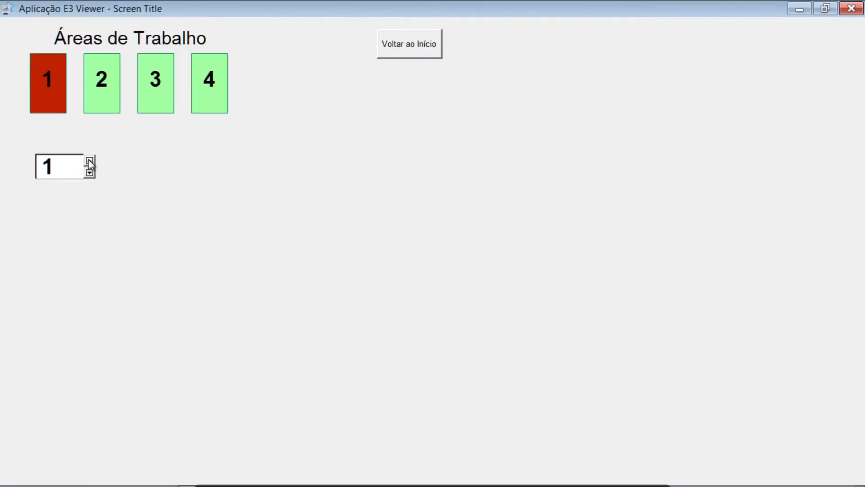
click(89, 160)
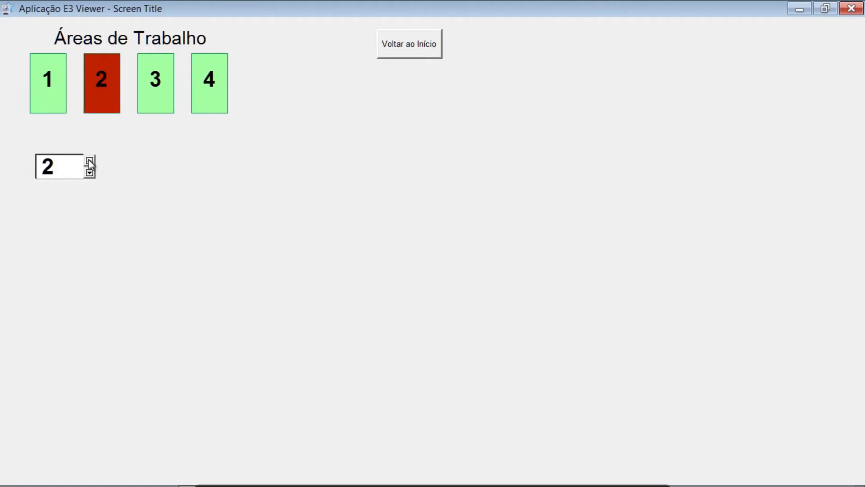
click(89, 160)
click(89, 160)
click(88, 160)
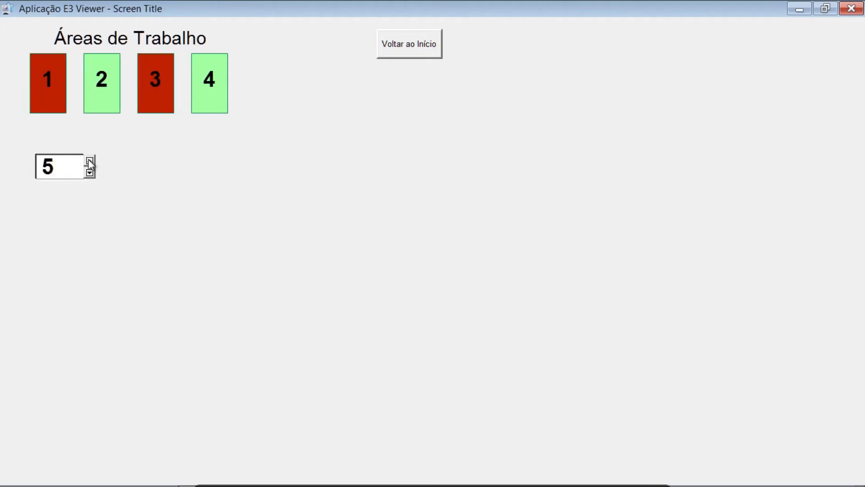
click(89, 160)
click(89, 160)
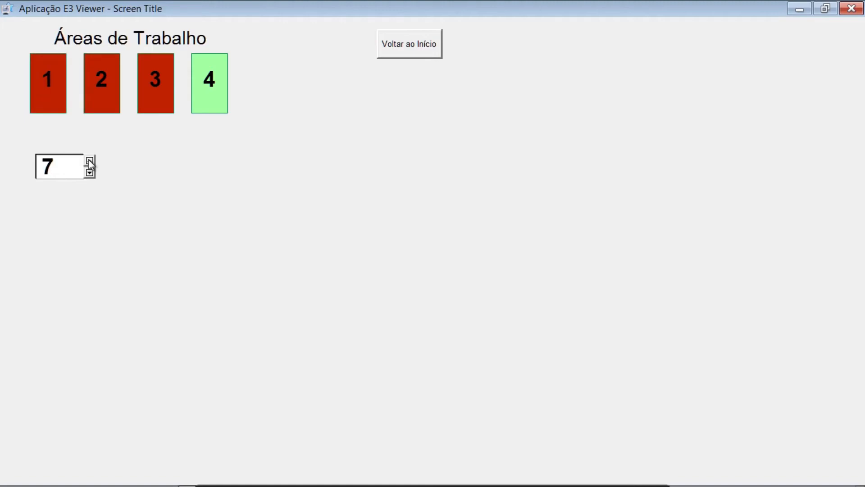
click(89, 160)
click(89, 160)
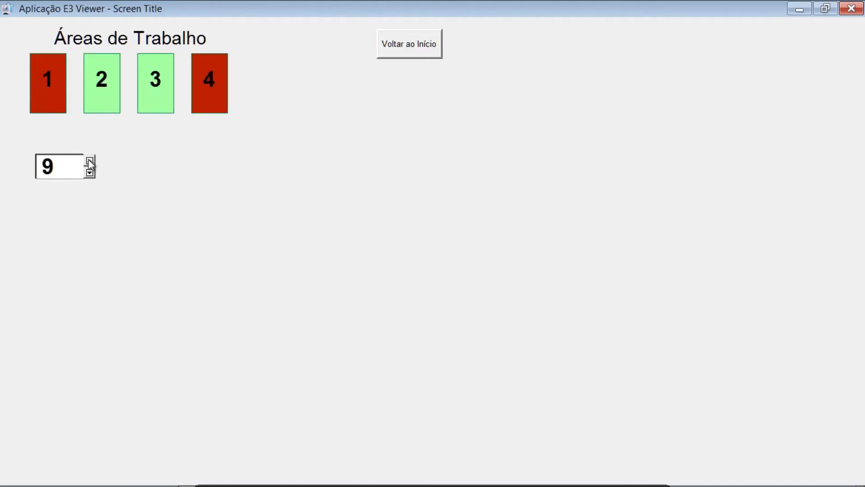
click(89, 160)
click(89, 160)
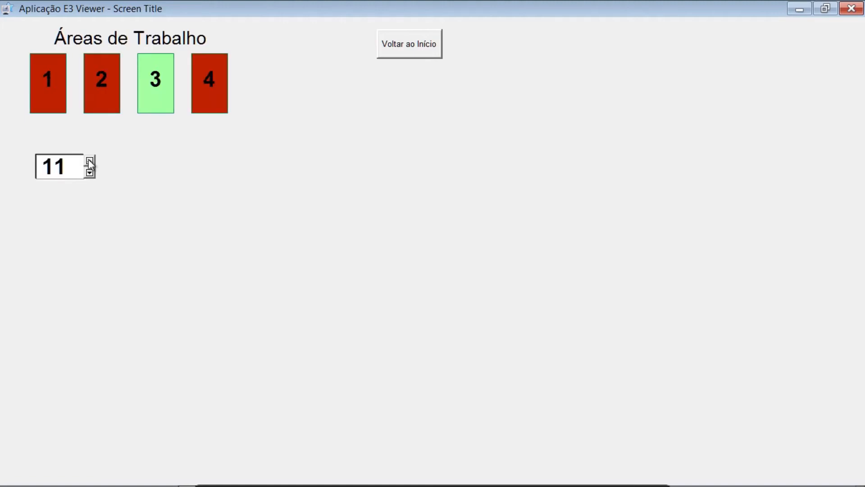
click(89, 160)
click(89, 160)
click(89, 160)
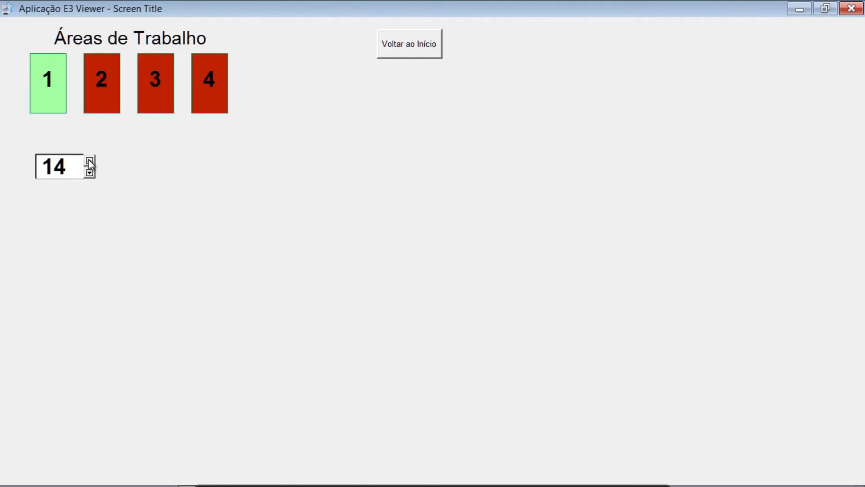
click(88, 160)
click(88, 160)
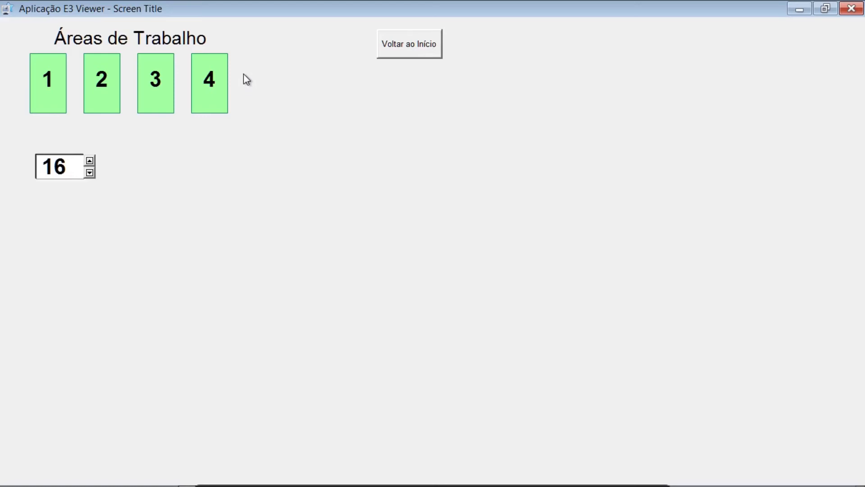
Test the work-area colors in reverse by stepping the spin button down from its maximum to 1
click(89, 173)
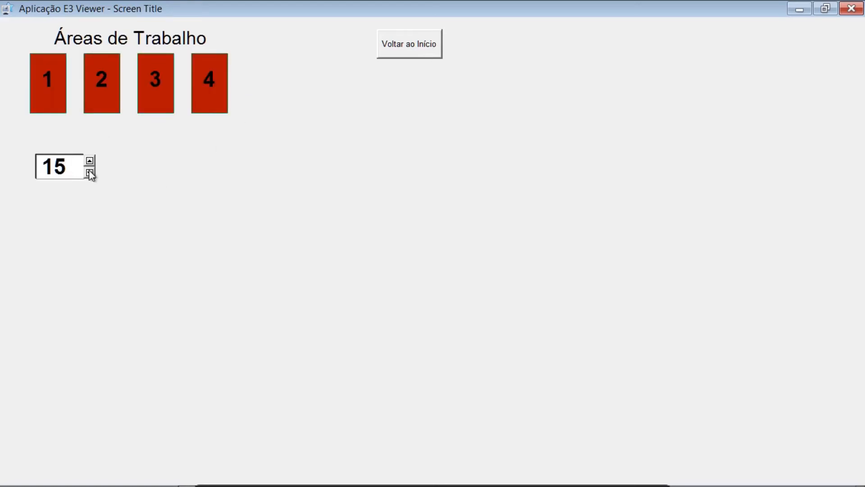
click(89, 173)
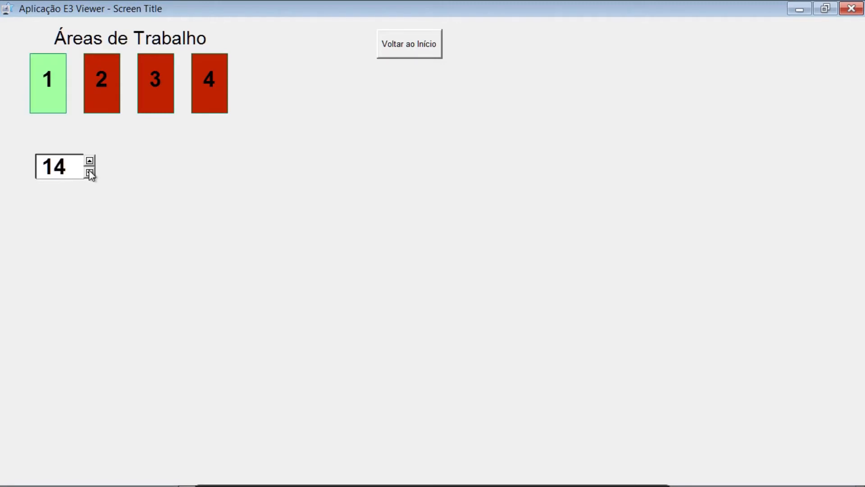
click(89, 173)
click(89, 173)
click(89, 173)
click(90, 173)
click(89, 173)
click(89, 173)
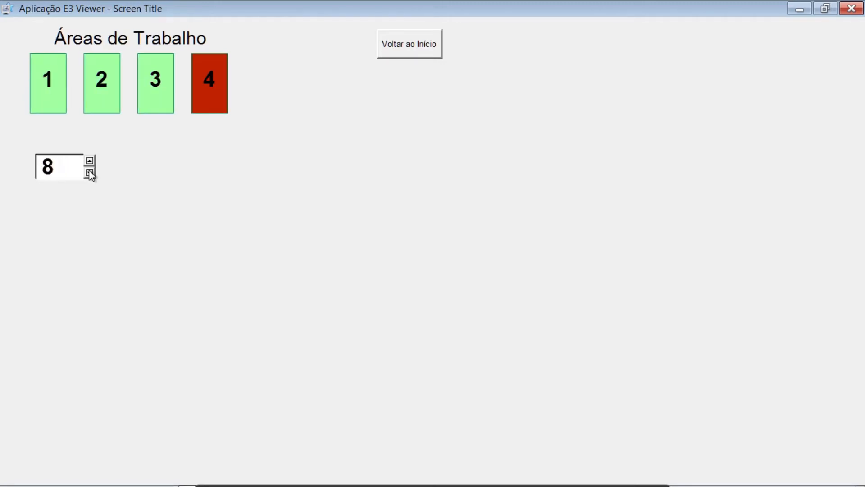
click(90, 173)
click(89, 173)
click(89, 173)
click(89, 173)
click(89, 173)
click(89, 172)
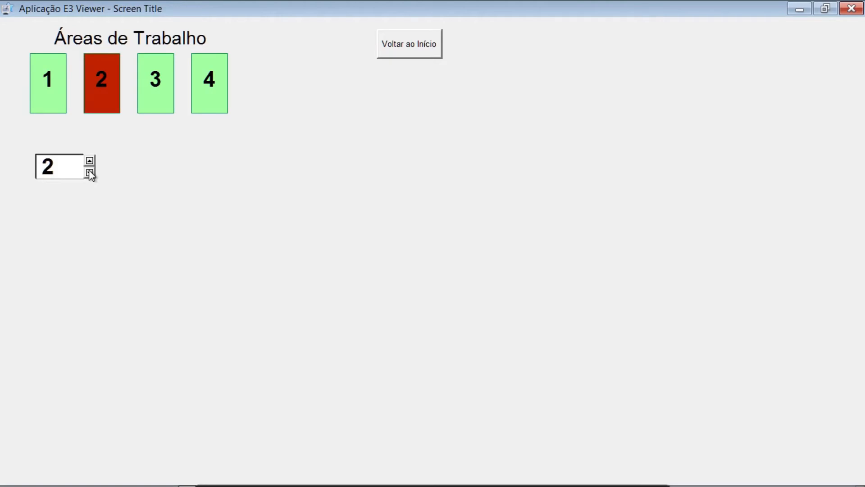
click(89, 173)
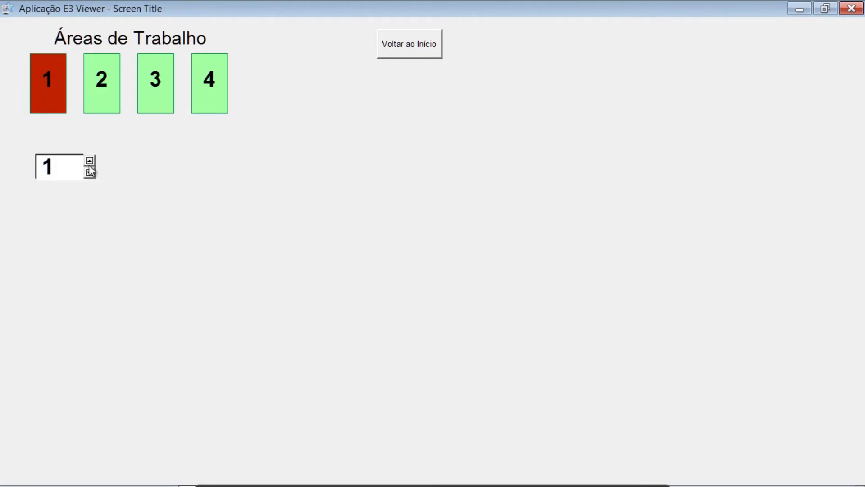
Step the spin button up from 1 to 9, checking the area colors at each value
click(89, 160)
click(89, 160)
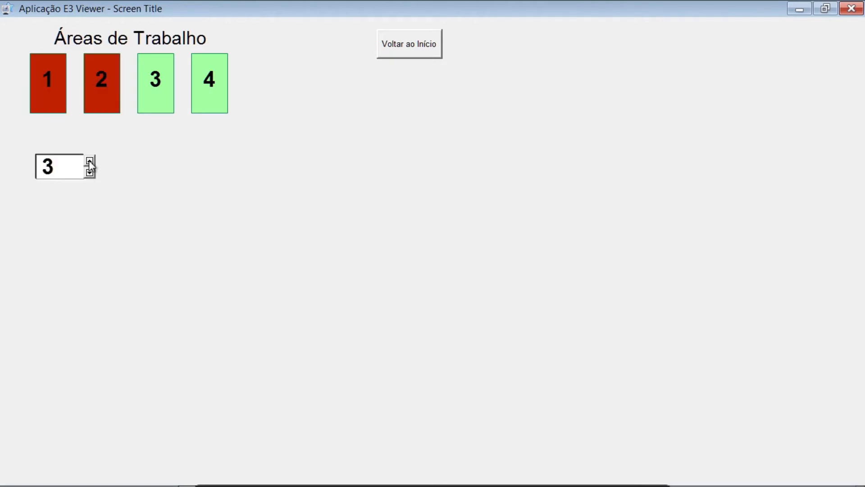
click(89, 160)
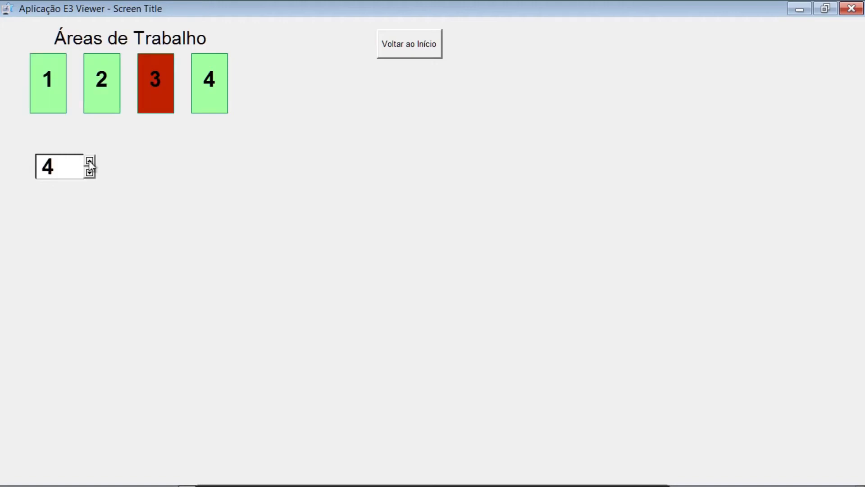
click(89, 160)
click(89, 160)
click(89, 160)
click(89, 161)
click(89, 160)
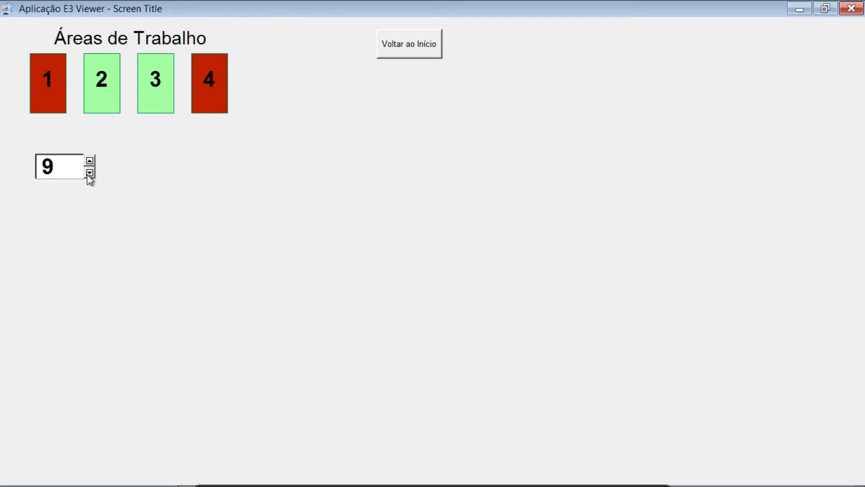
Step the spin button back down through 4, 3 and 1, and return to the TelaNova design in E3 Studio
click(90, 173)
click(90, 173)
click(90, 173)
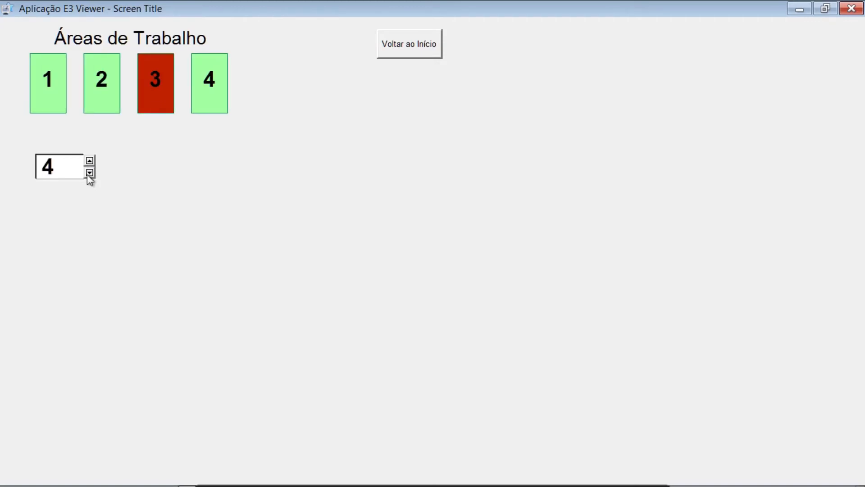
click(90, 173)
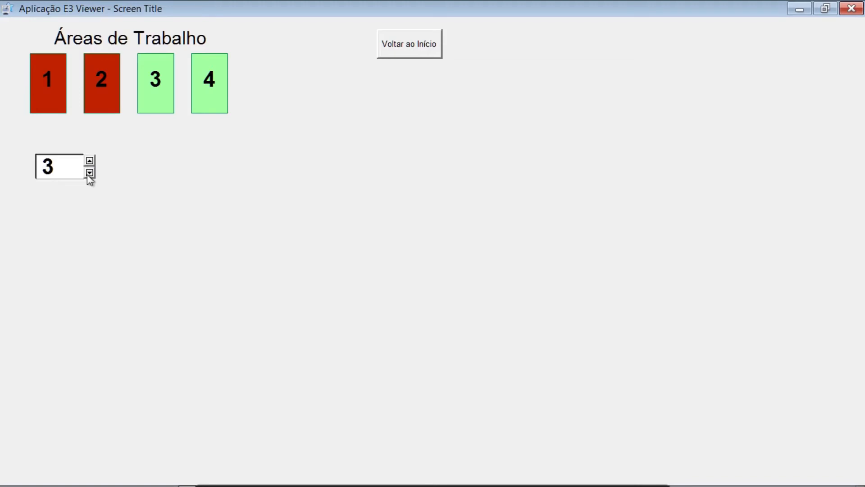
click(89, 173)
click(90, 173)
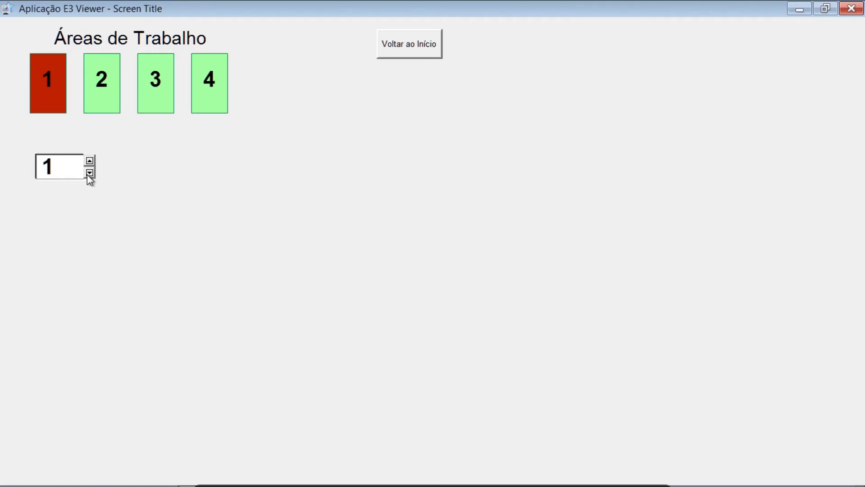
click(89, 173)
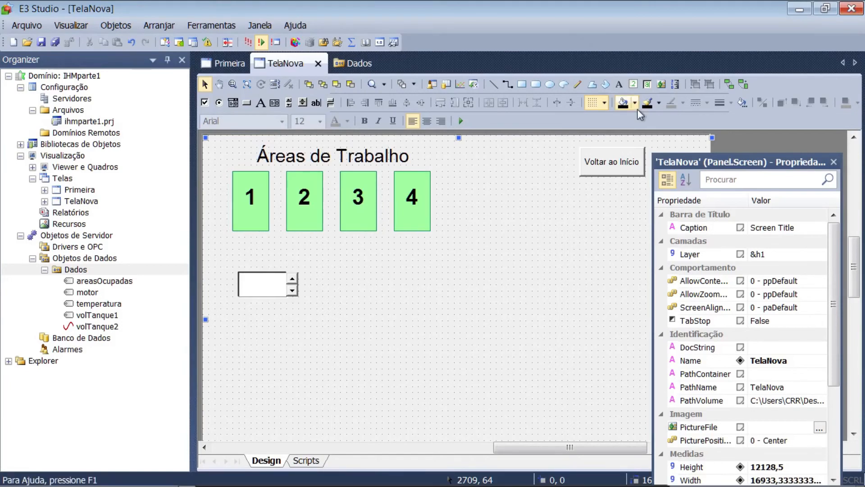
Draw a diagonal line about 2201 wide and 1588 high beside area rectangle 4 and make its border color black
click(493, 84)
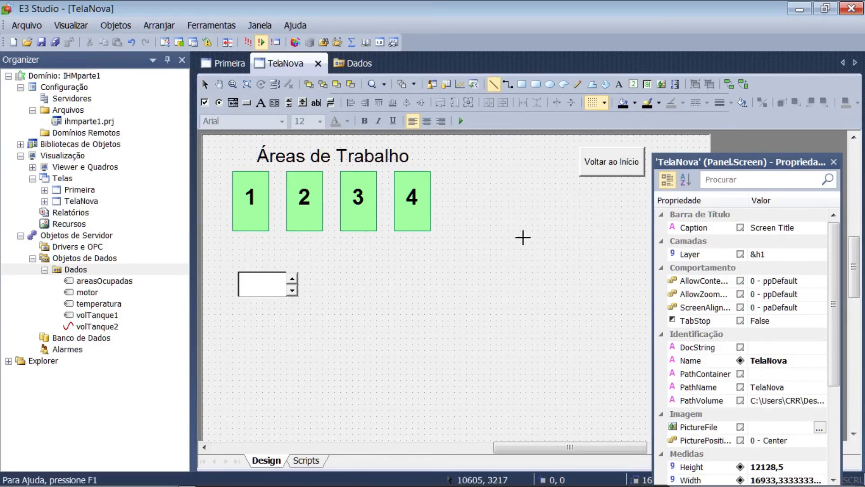
click(539, 274)
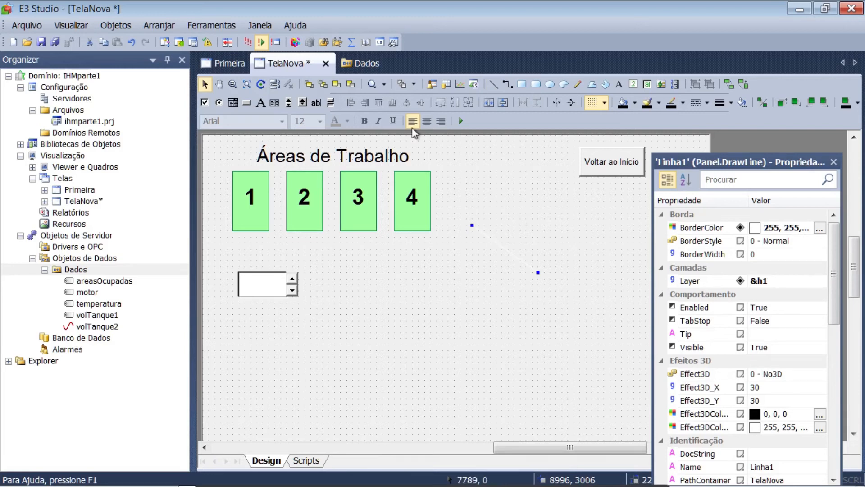
click(819, 228)
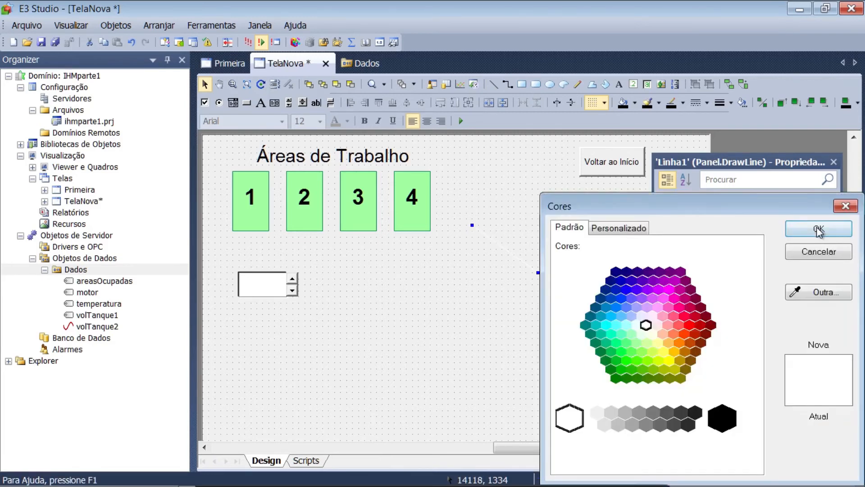
click(722, 418)
click(805, 228)
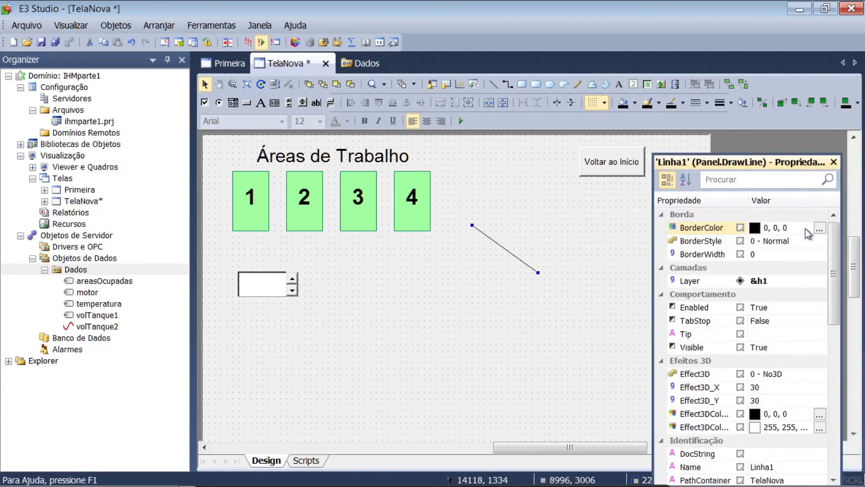
Try border widths of 5 and 20 on the diagonal line and view its available border styles
click(794, 255)
text(5)
key(Return)
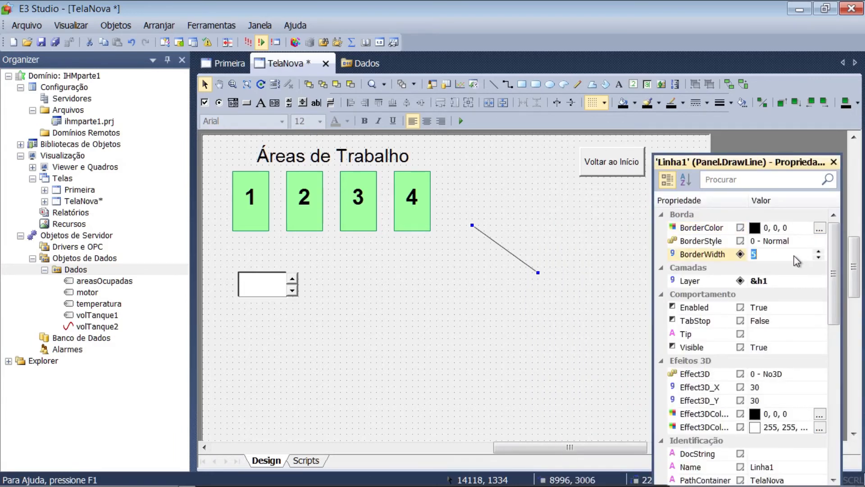
click(818, 241)
click(819, 242)
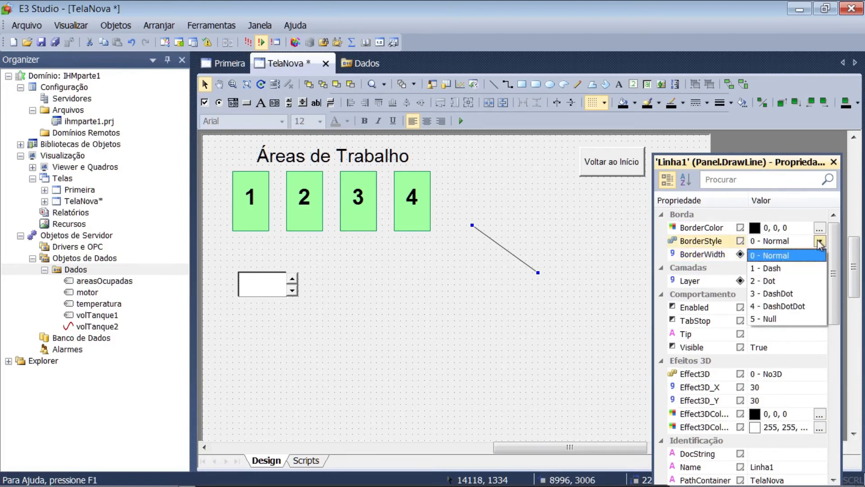
click(819, 243)
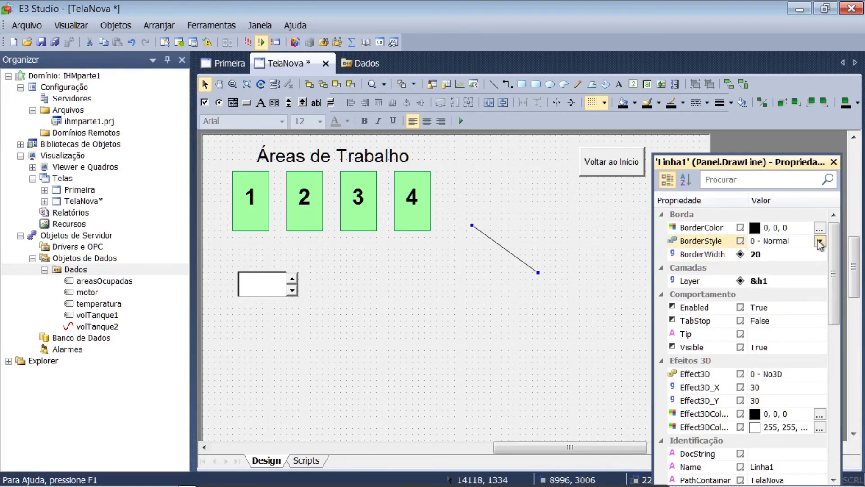
Try border widths of 300 and 200 on the diagonal line
click(757, 255)
text(300)
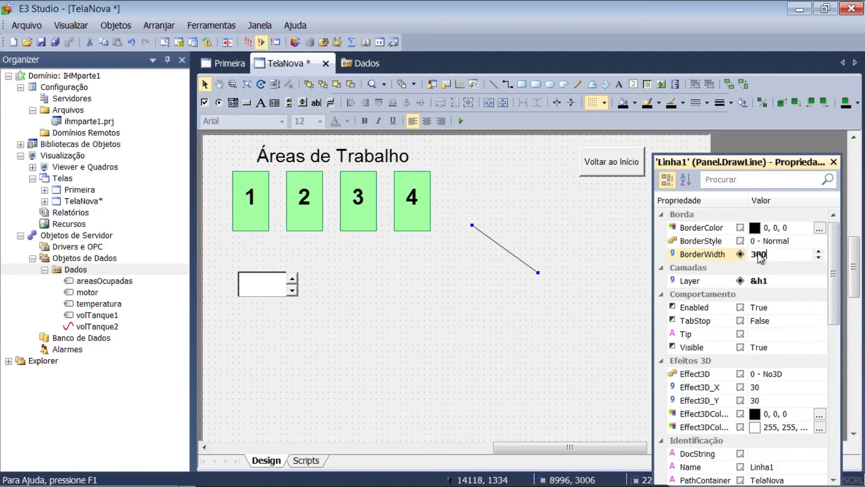
key(Return)
click(760, 257)
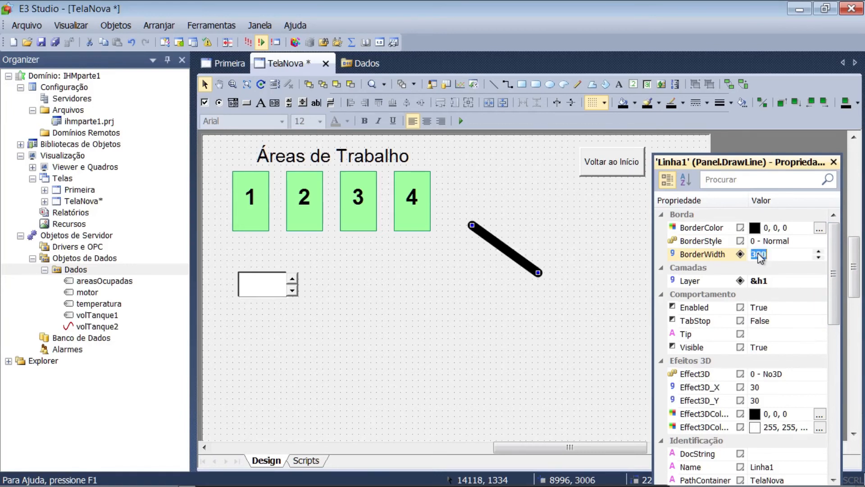
text(200)
key(Return)
Set the diagonal line's border width to 50
click(761, 257)
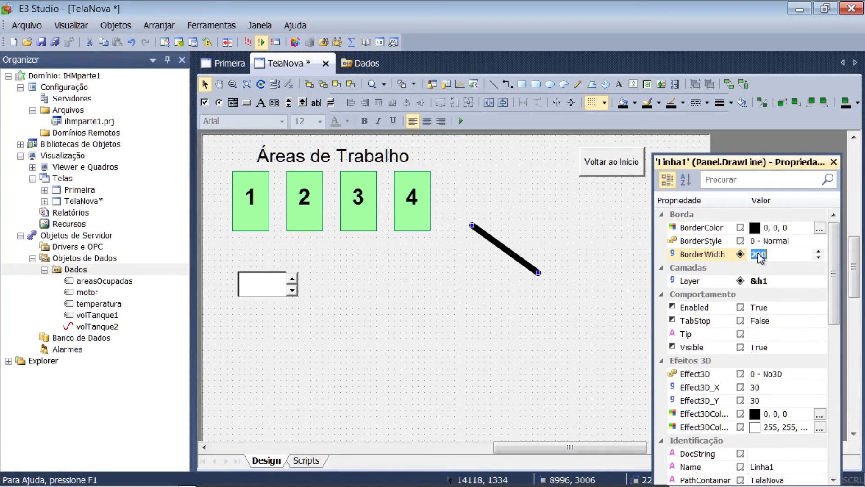
text(50)
key(Return)
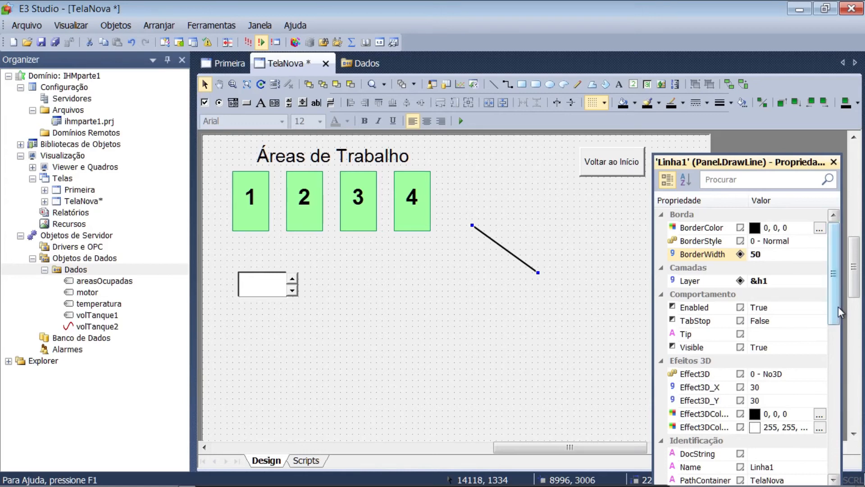
Rename the diagonal line as indicadorOcupacao
drag(834, 312, 834, 389)
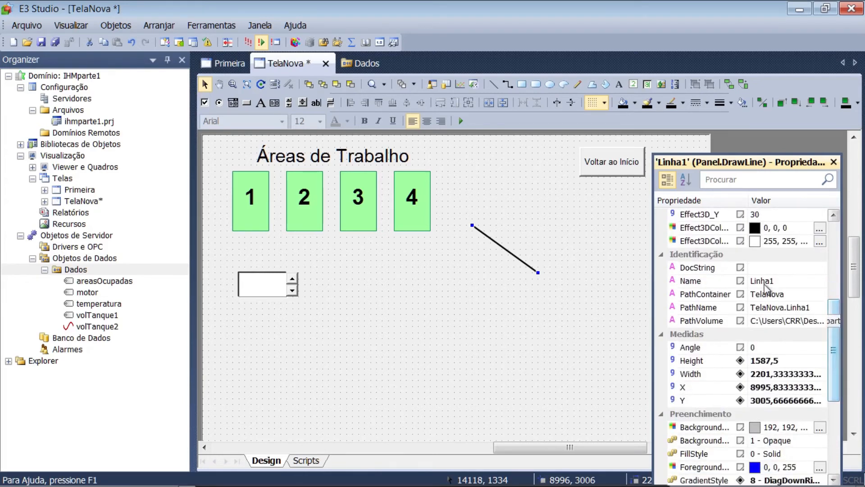
click(763, 282)
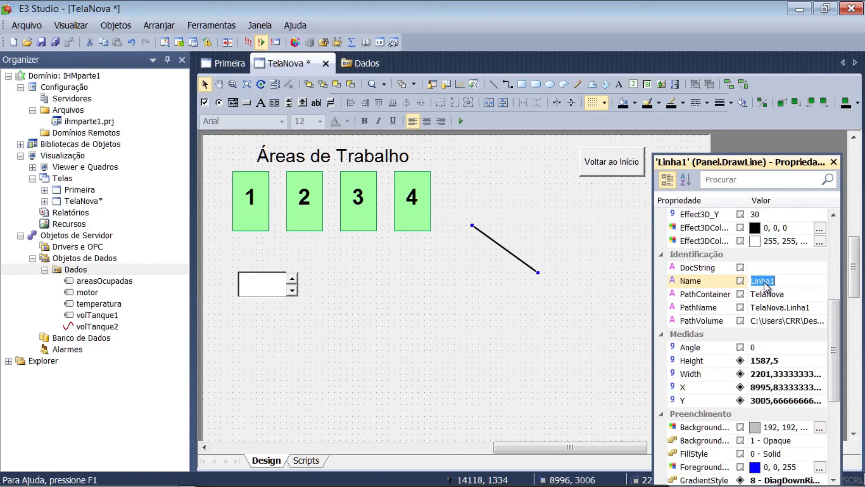
text(indicadorOcupac)
key(BackSpace)
text(ção)
key(Return)
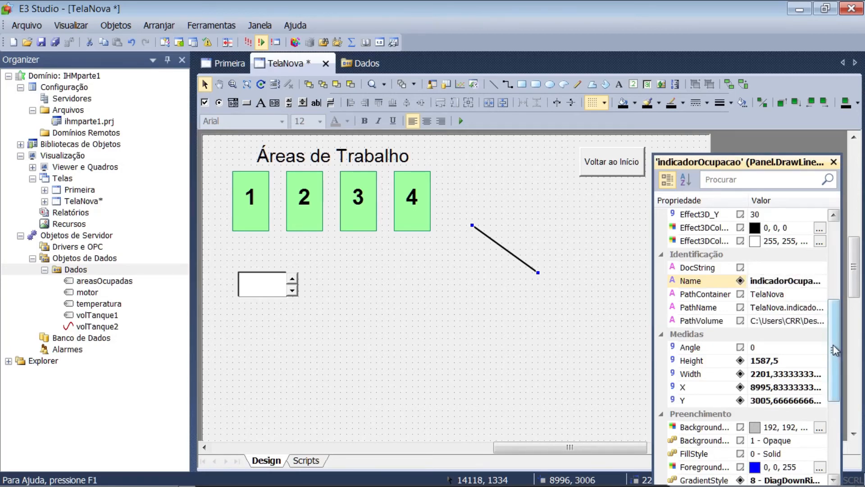
Try an angle of 50 on the indicadorOcupacao line and set the angle back to 0
scroll(834, 350, down, 2)
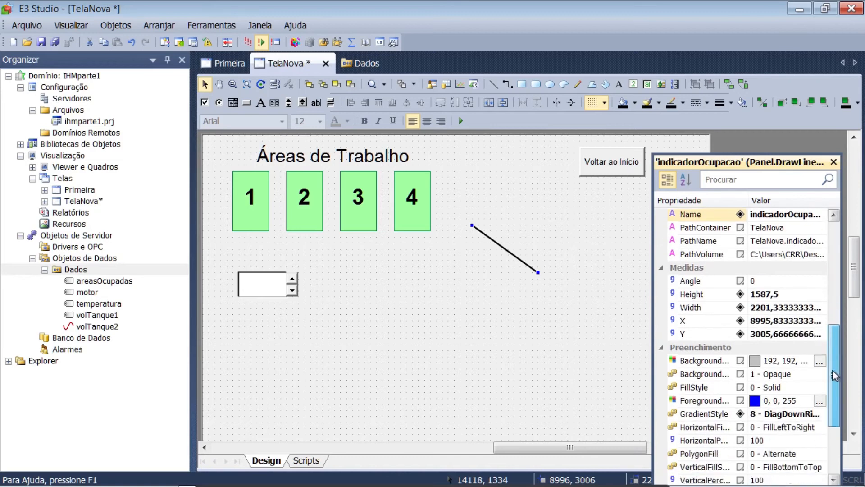
click(755, 279)
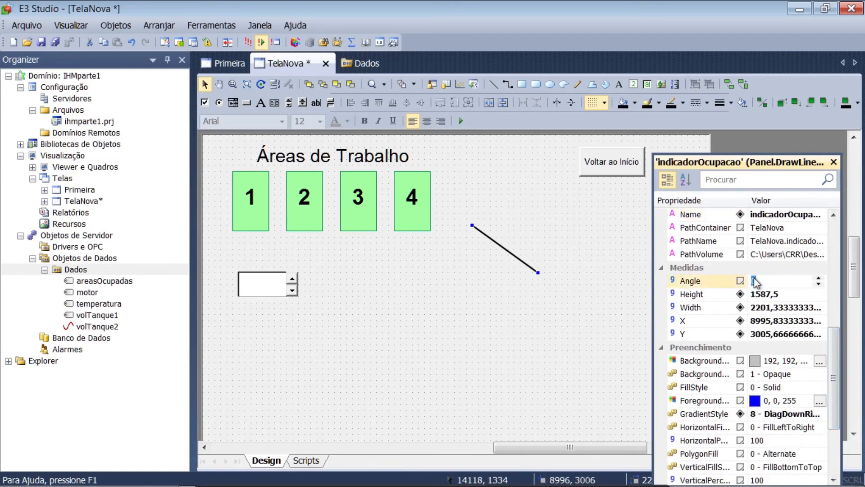
text(50)
key(Return)
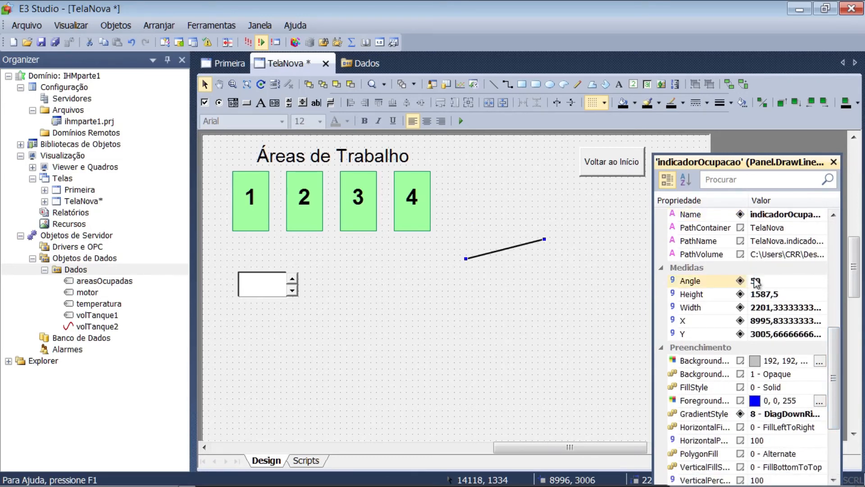
click(756, 281)
text(0)
key(Return)
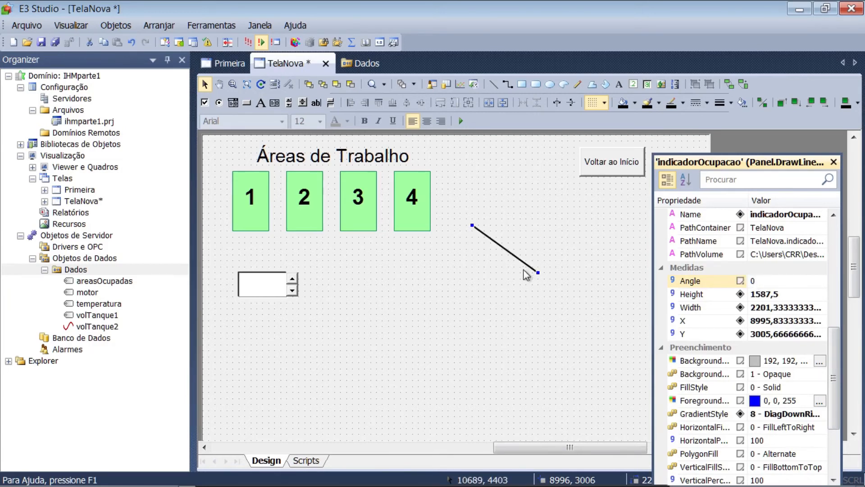
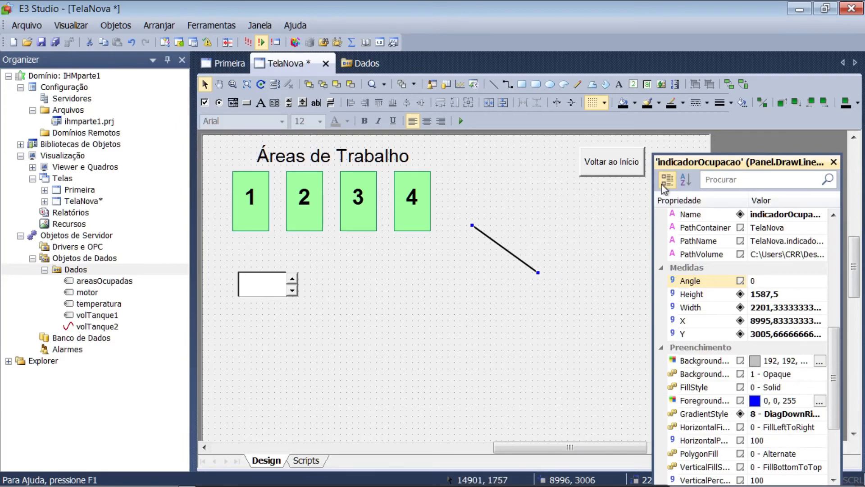
Lower the upper-left endpoint of the indicadorOcupacao line to flatten its slope, leaving the line about 402 high
click(744, 85)
click(472, 224)
drag(472, 224, 473, 261)
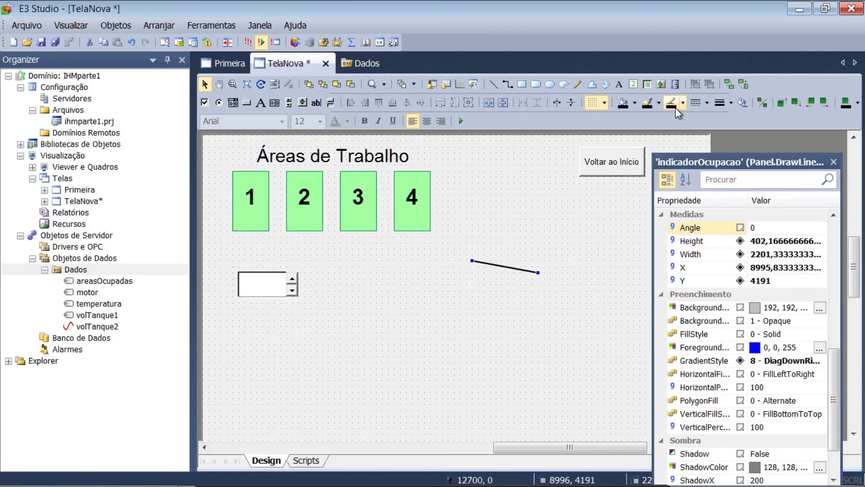
Apply a rotation animation to the indicadorOcupacao line and place its pivot at the line's right endpoint
click(743, 85)
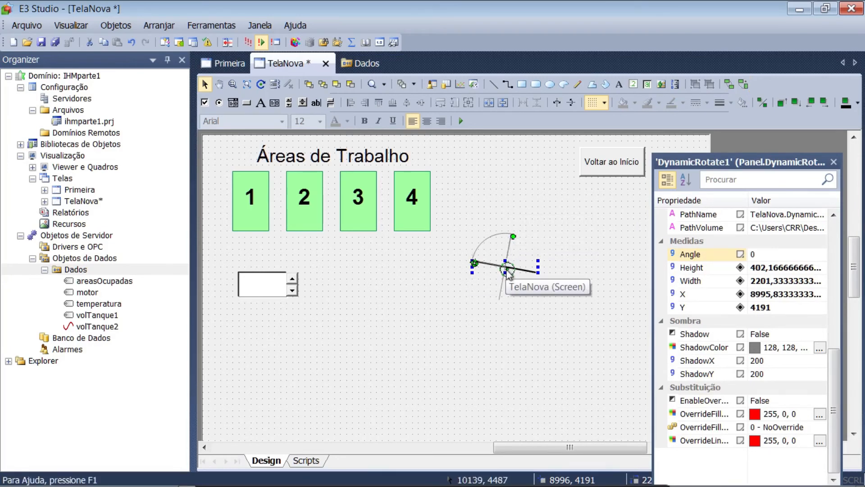
drag(507, 270, 536, 270)
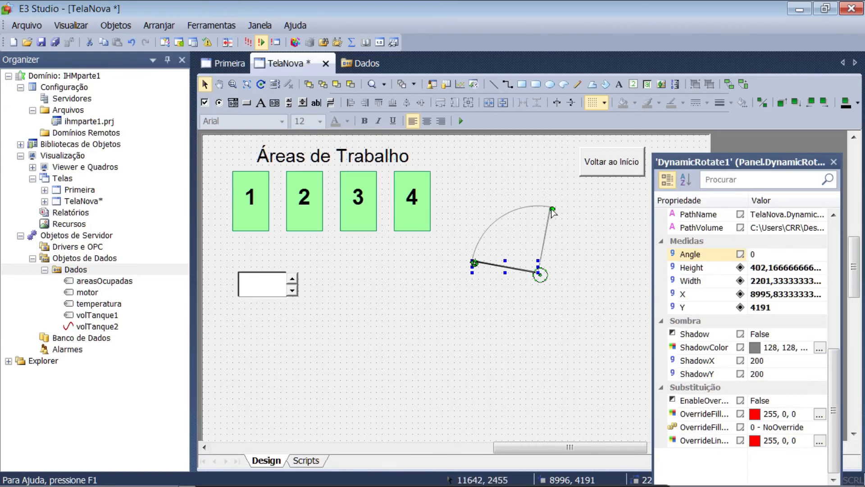
Extend the rotation animation's end position to a sweep of about 159 degrees, mirroring the needle across the pivot
drag(554, 209, 572, 212)
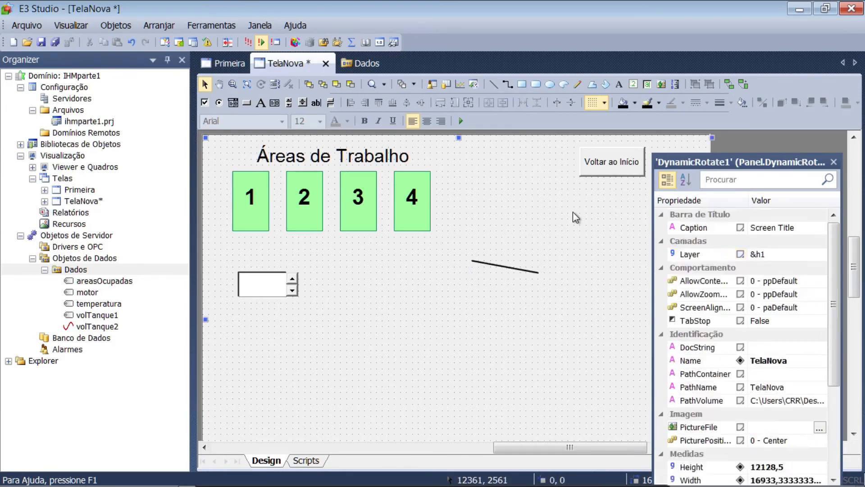
click(509, 271)
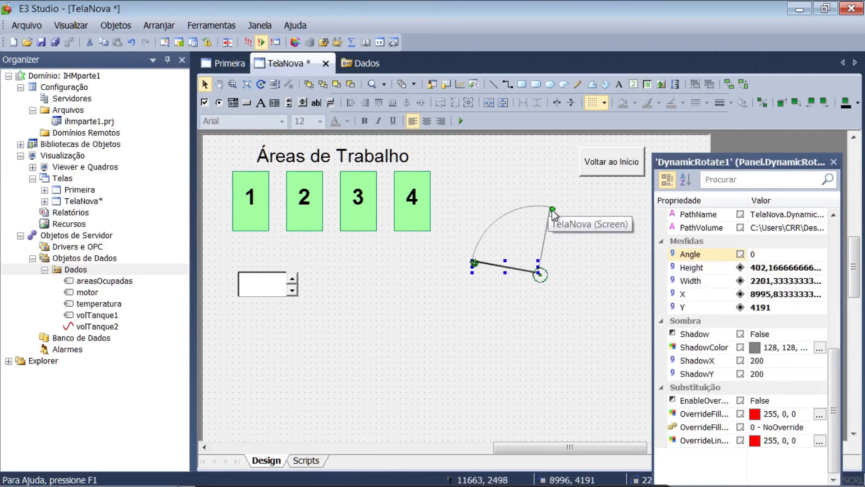
drag(553, 210, 605, 262)
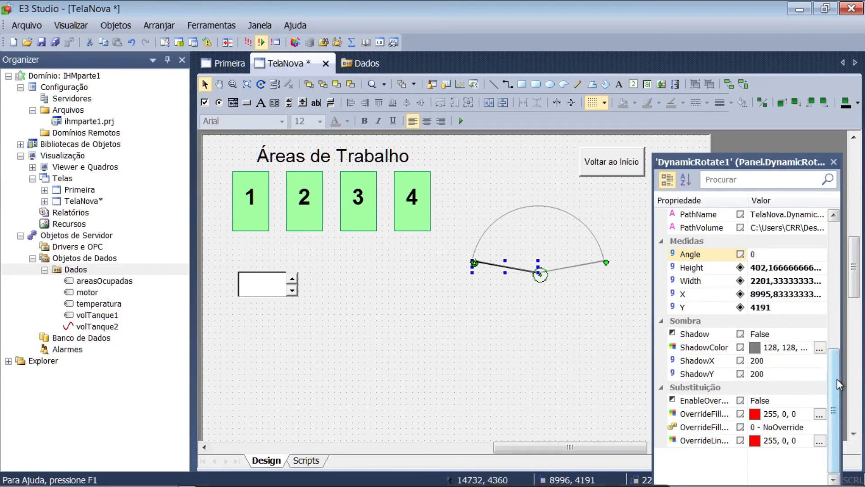
Rename the rotation animation as animaAgulha
drag(838, 384, 822, 323)
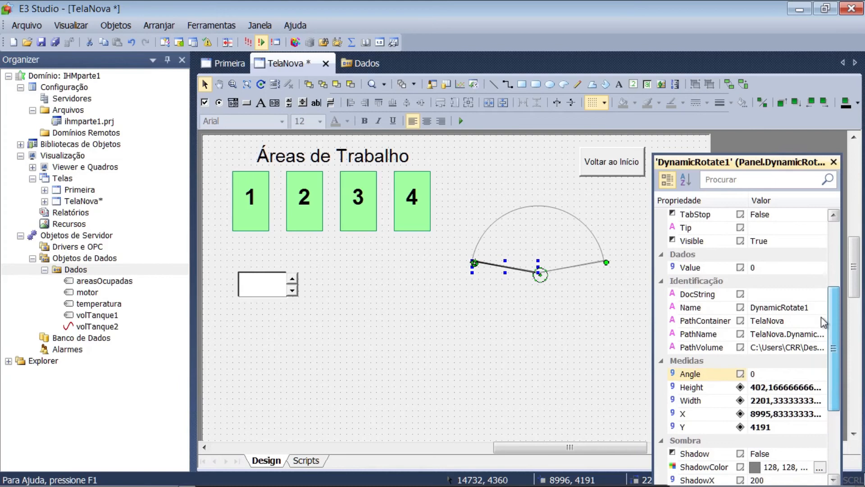
click(780, 307)
text(an)
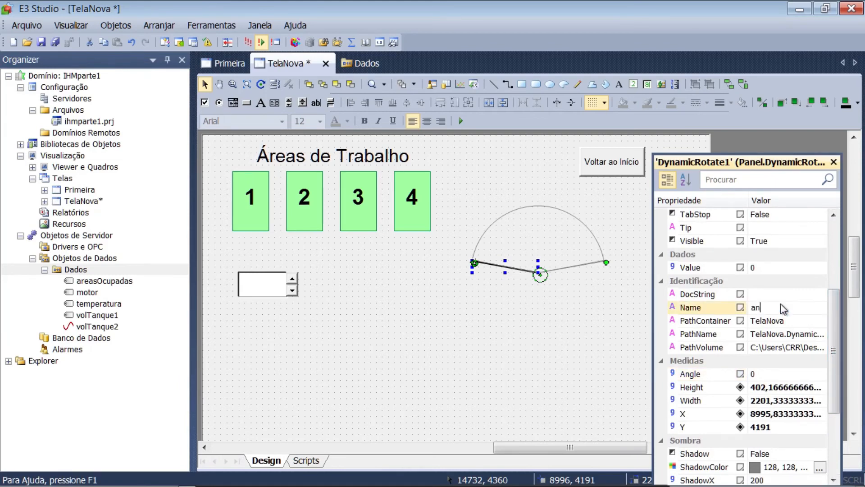
text(imaAgulha)
key(Return)
Set the RotationAngle of animaAgulha to 160 and its RangeMax to 4
scroll(781, 308, up, 3)
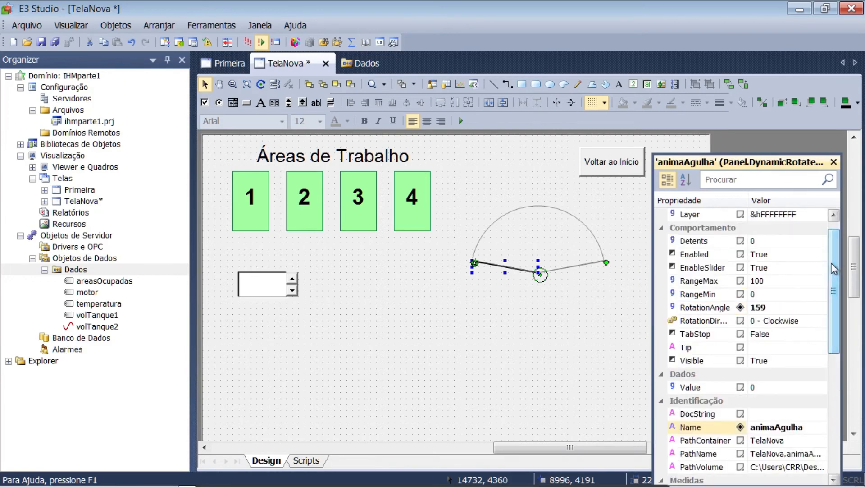
click(764, 311)
text(160)
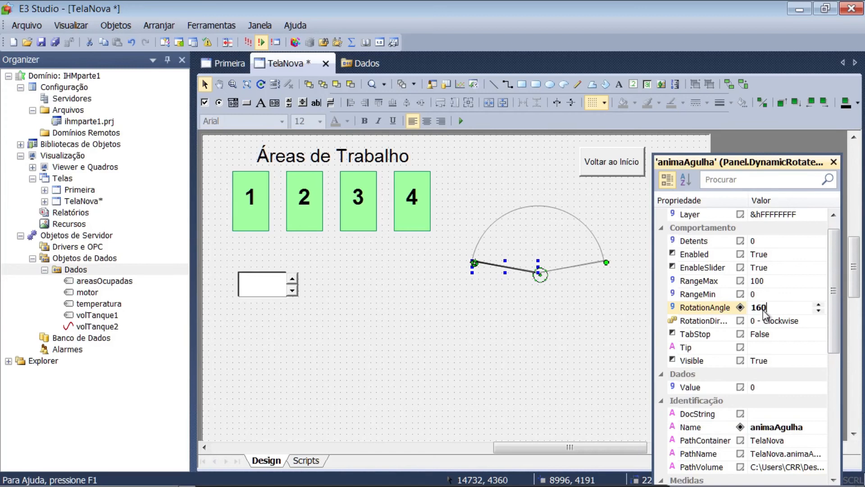
key(Return)
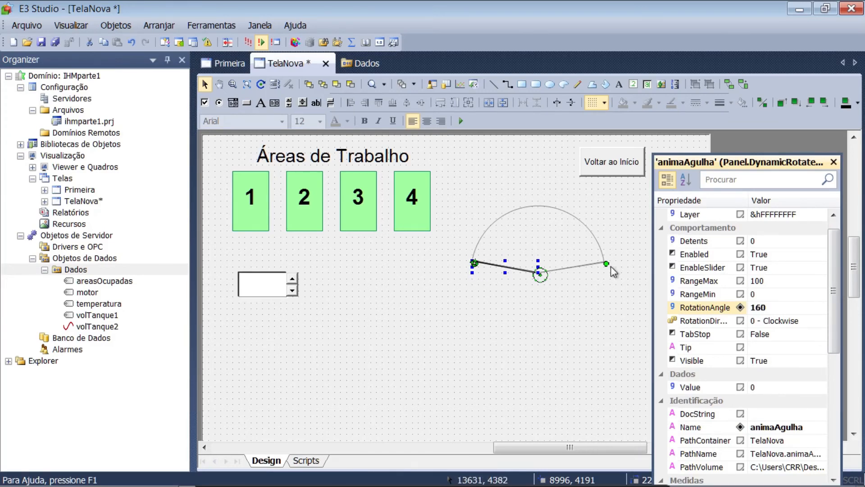
click(753, 293)
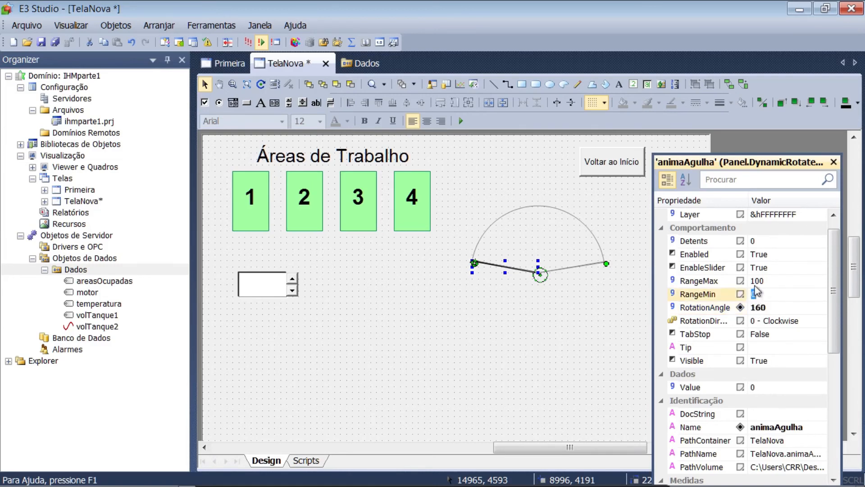
click(754, 282)
text(4)
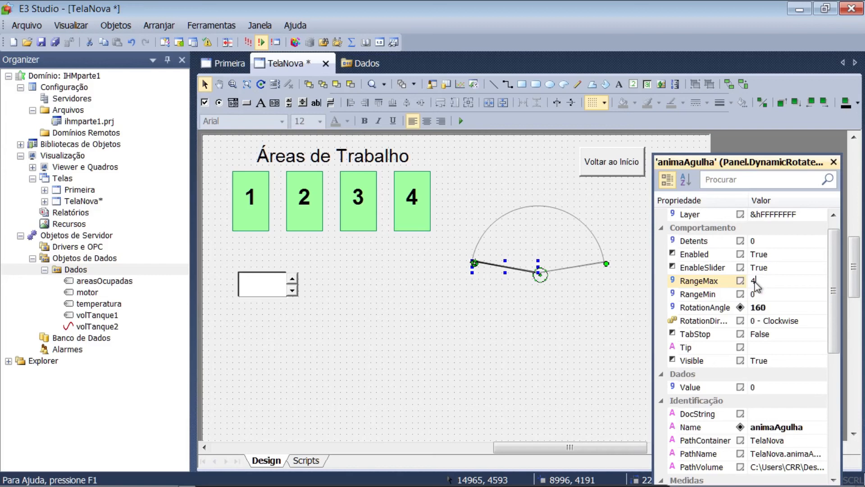
key(Return)
Try the values 1, 3 and 4 on animaAgulha to check the needle's rotation, and set Value back to 0
click(754, 388)
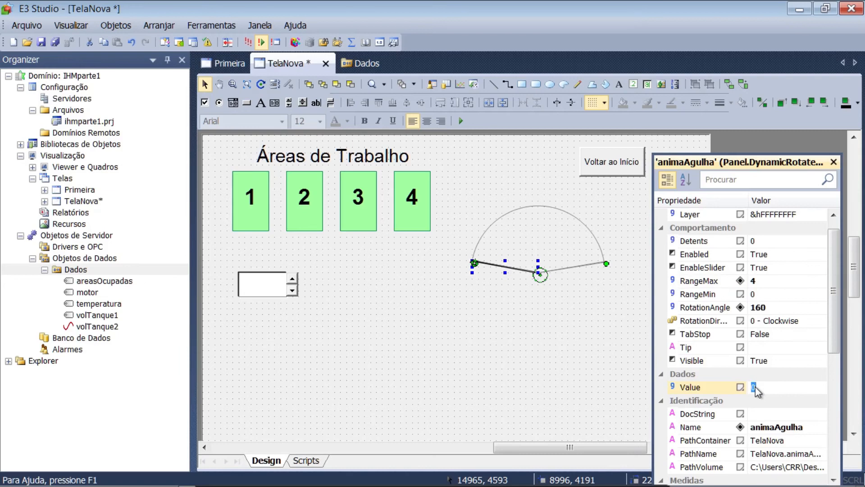
text(1)
key(Return)
click(756, 388)
text(3)
key(Return)
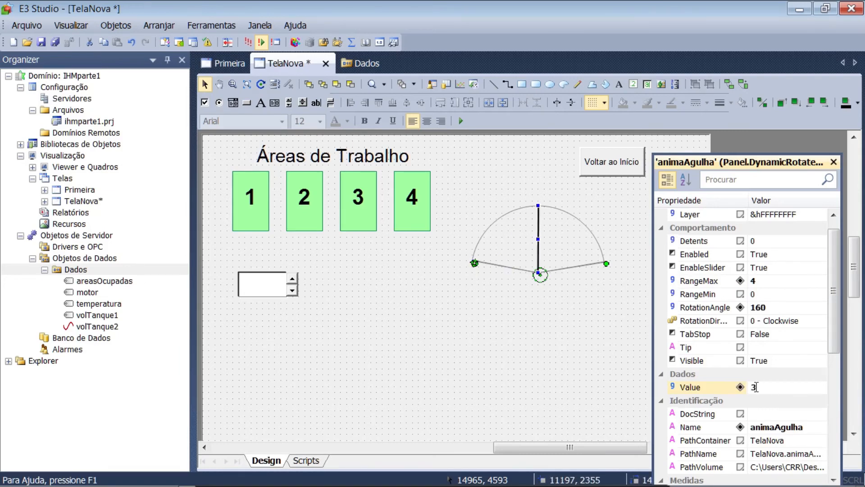
click(757, 389)
text(4)
key(Return)
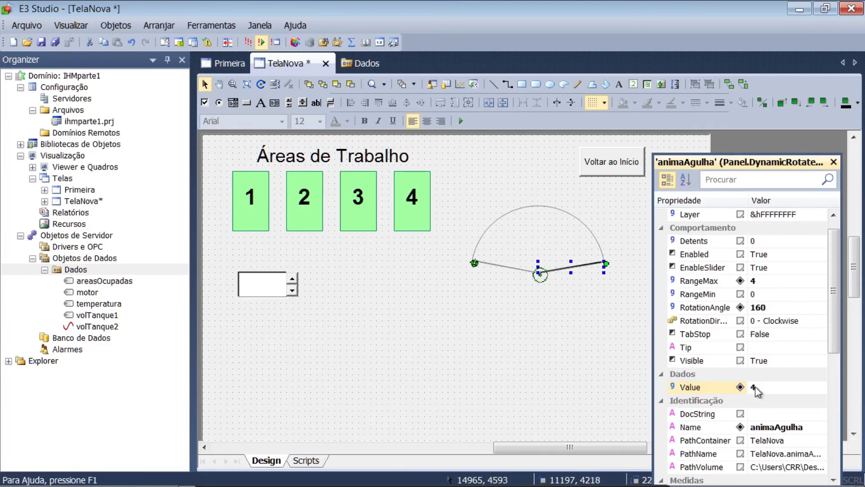
click(756, 388)
text(0)
key(Return)
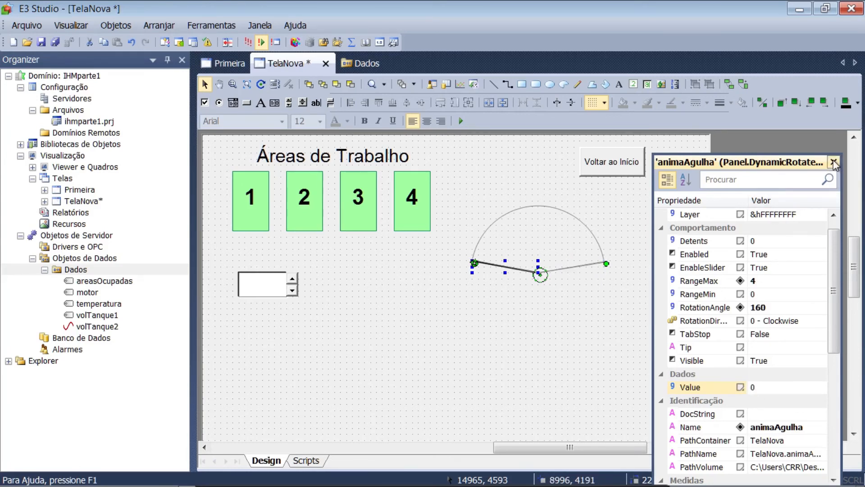
Open the associations in the properties of the animaAgulha rotation animation
click(428, 397)
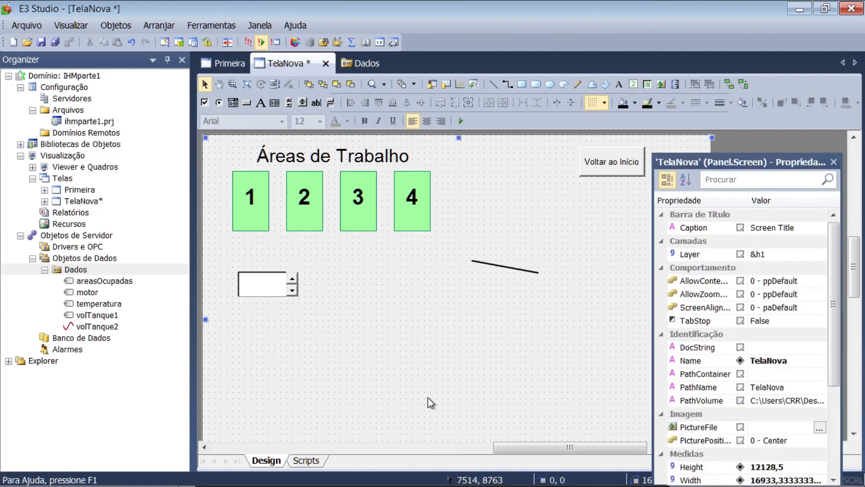
click(515, 270)
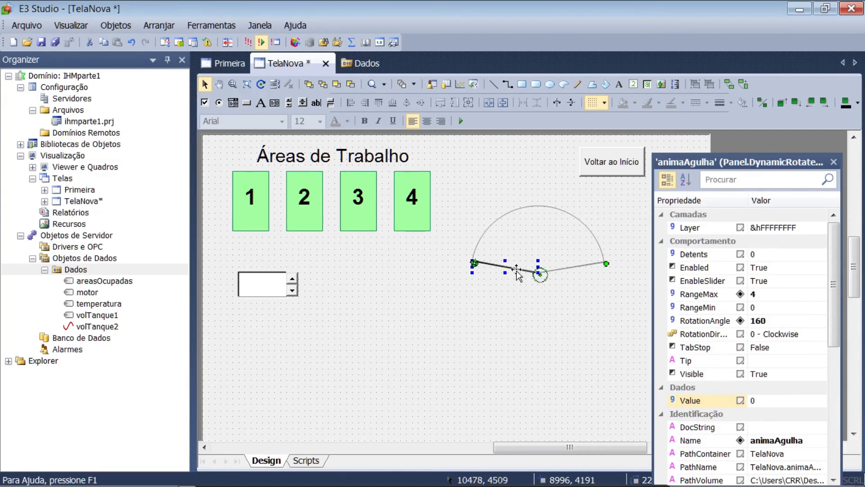
right_click(517, 272)
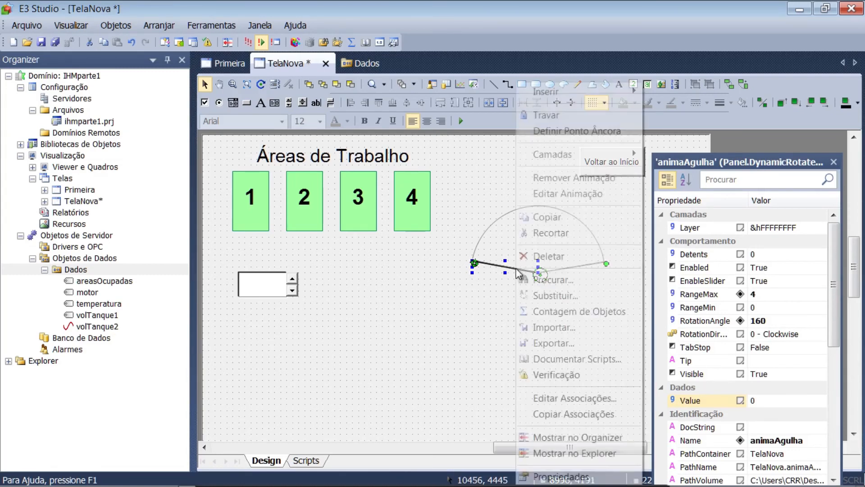
click(547, 475)
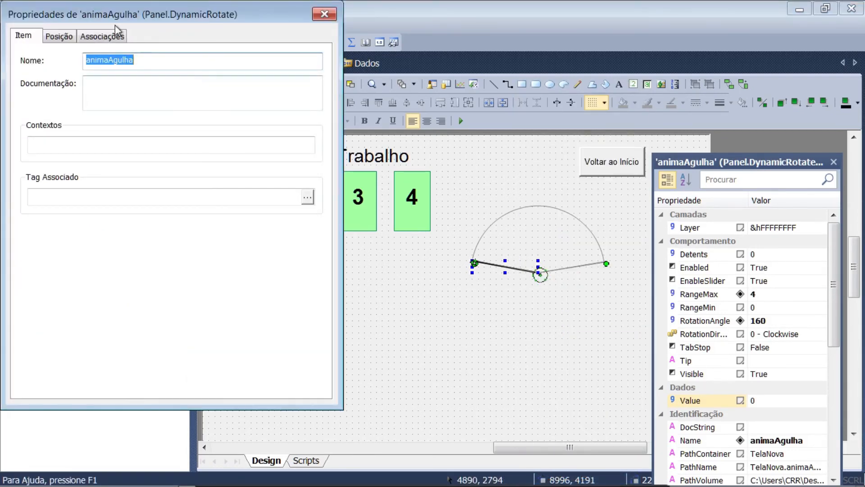
click(106, 38)
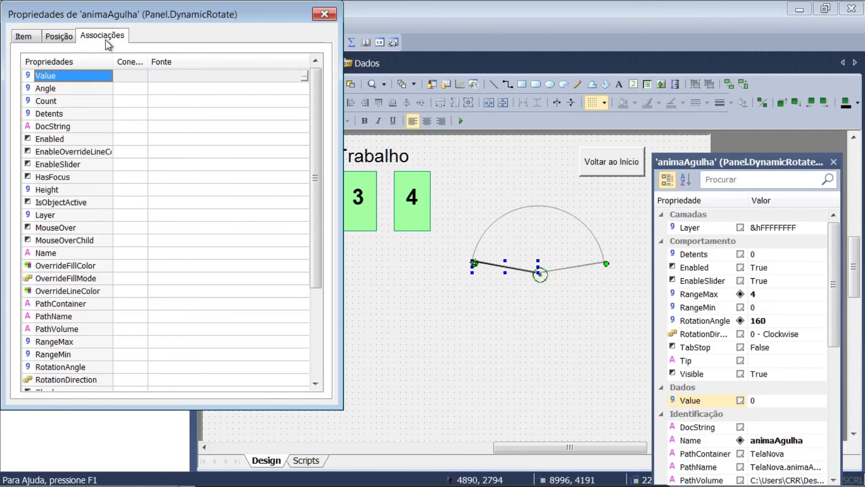
Associate Value of animaAgulha with a sum of GetBit(Dados.areasOcupadas,n) terms, starting at bit 0 and ending with bits 2 and 4
click(304, 77)
drag(450, 298, 352, 287)
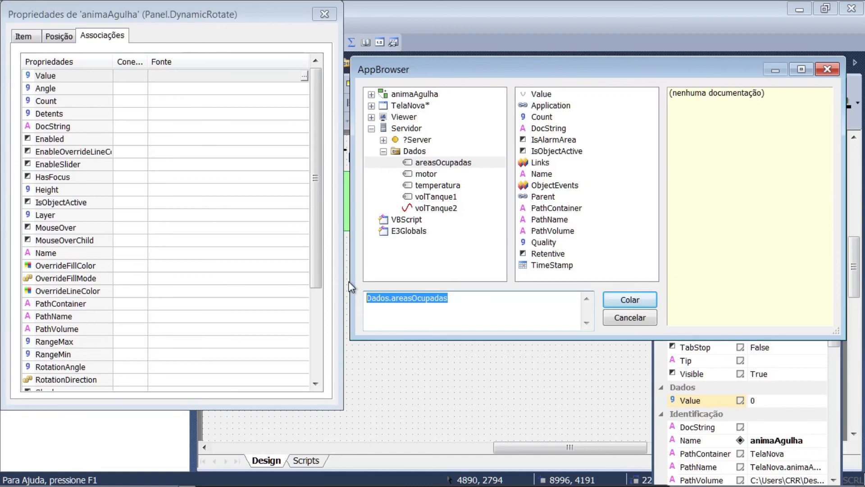
text(GetBit(Dados.)
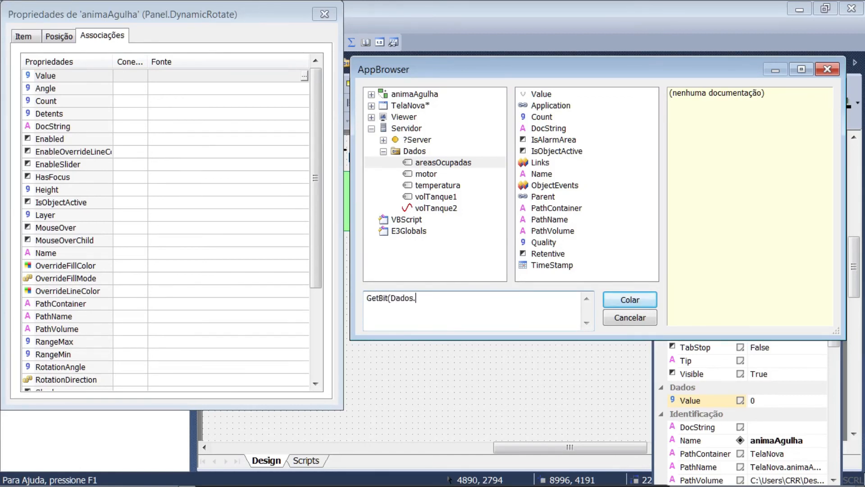
text(areasOcupadas,0)+)
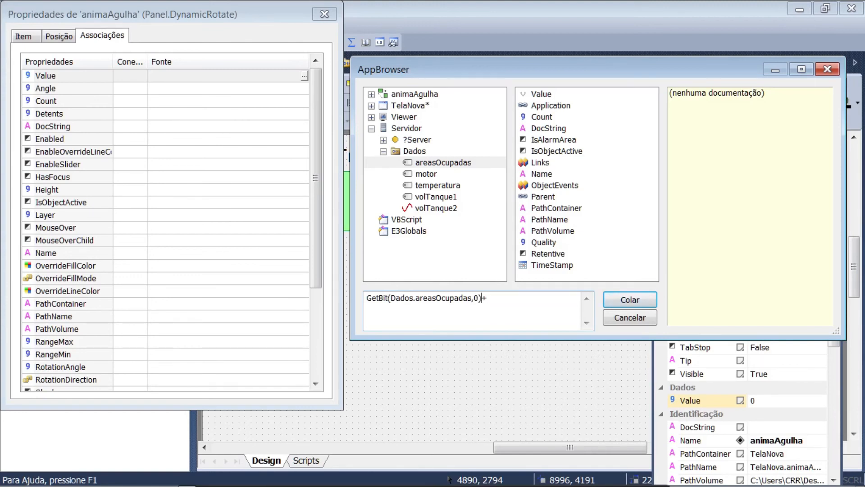
key(ctrl+a)
key(ctrl+c)
key(End)
key(ctrl+v)
text(+)
key(ctrl+v)
key(End)
text(+)
key(ctrl+v)
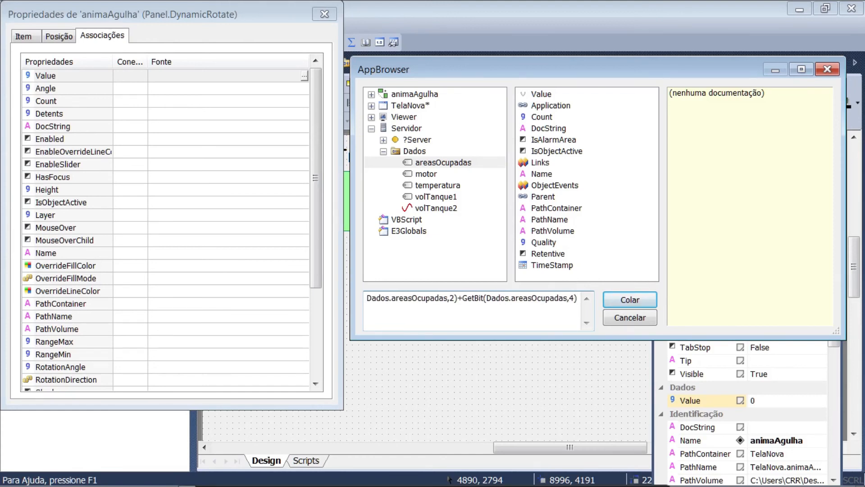
click(629, 300)
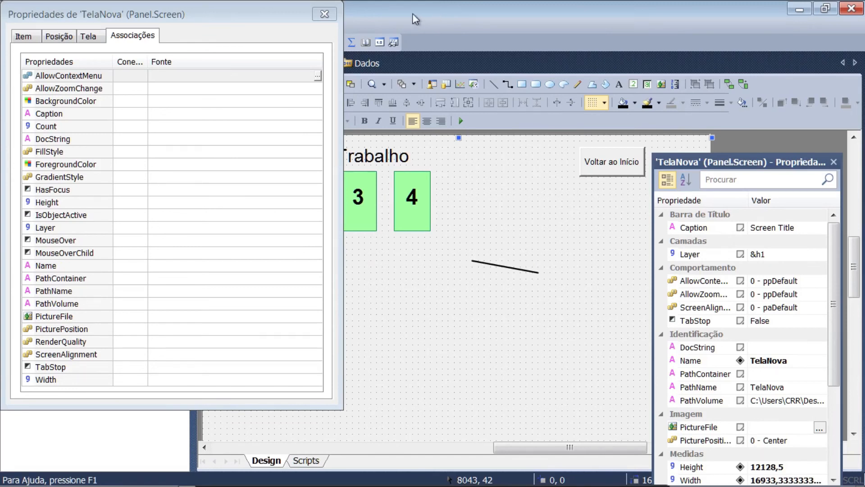
click(324, 14)
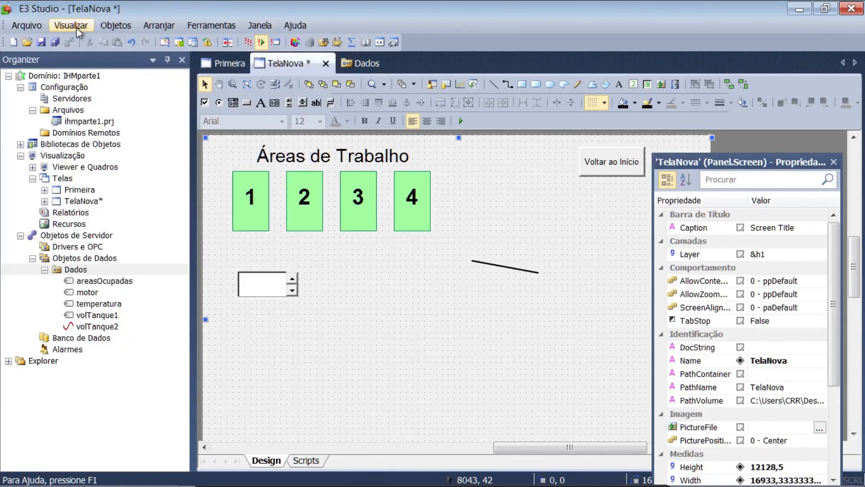
Save and run the application in E3 Viewer and lower the Tela Nova spin button to 0
click(246, 42)
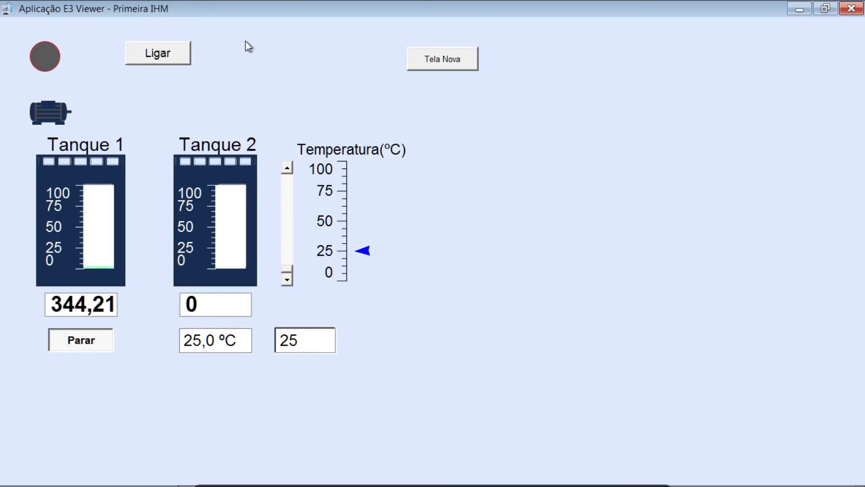
click(431, 59)
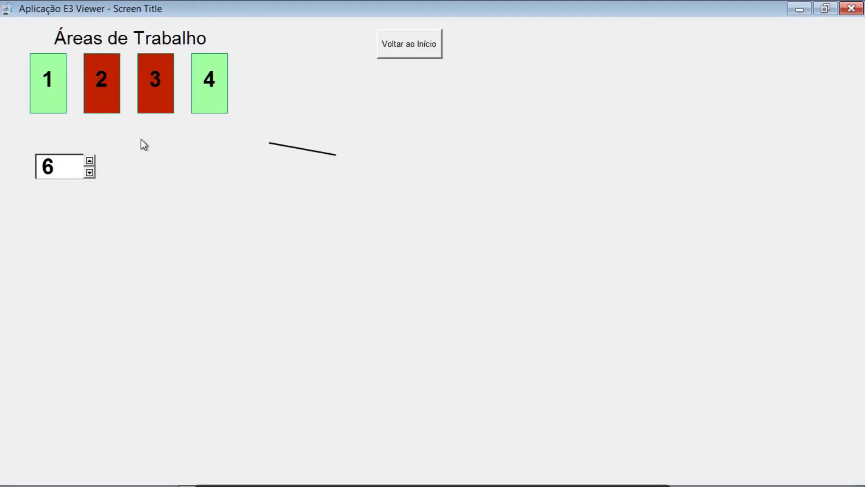
click(89, 172)
click(89, 172)
click(90, 173)
click(90, 172)
click(90, 173)
click(89, 172)
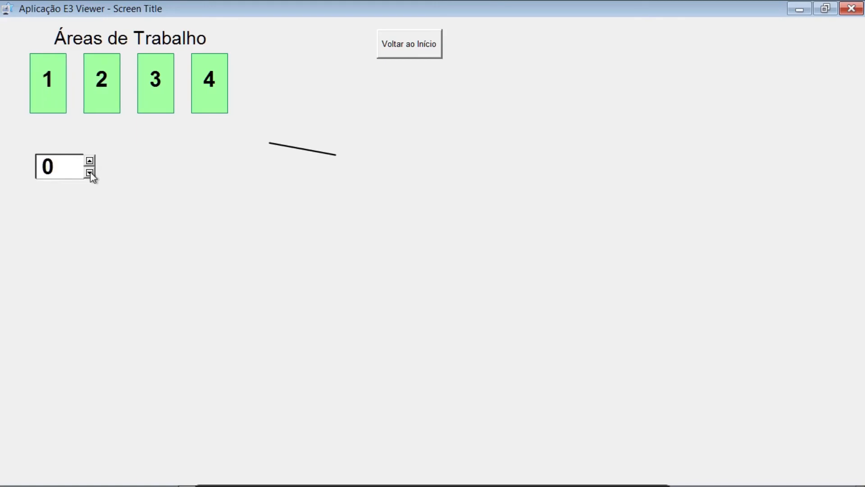
Raise the spin button gradually to 10 to test the area colors and needle, and close the viewer
click(89, 160)
click(89, 160)
click(90, 160)
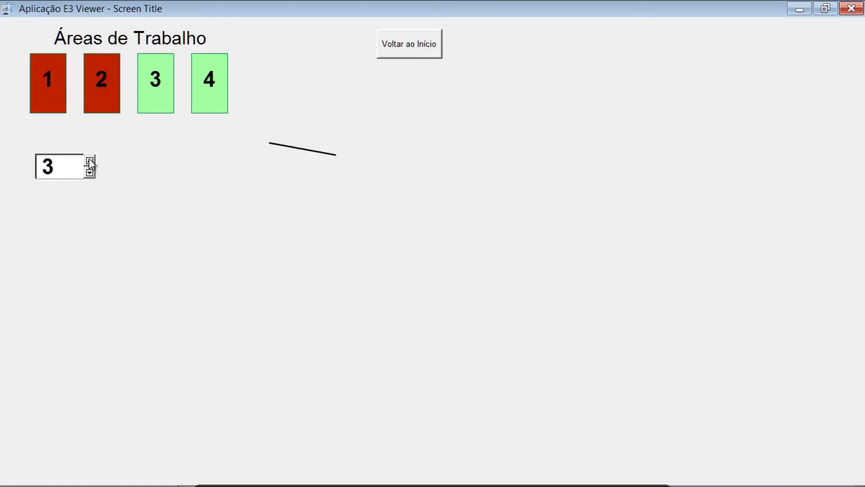
click(89, 160)
click(89, 160)
click(89, 160)
click(89, 160)
click(90, 160)
click(89, 160)
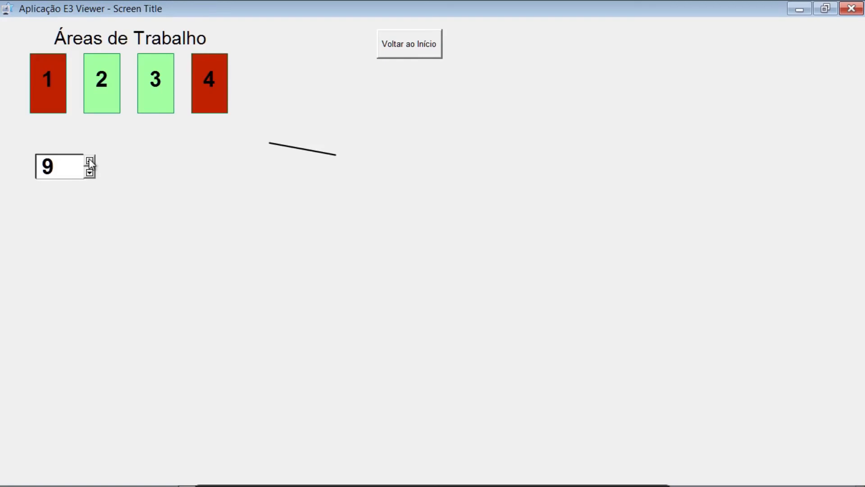
click(89, 159)
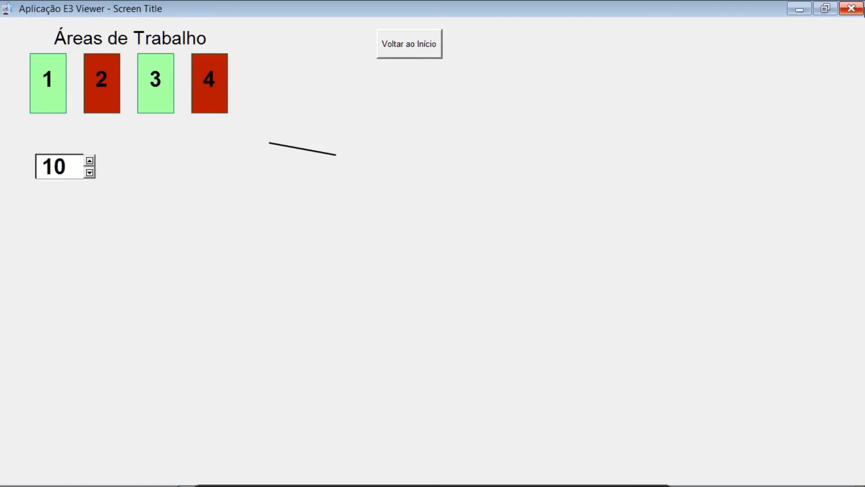
click(851, 9)
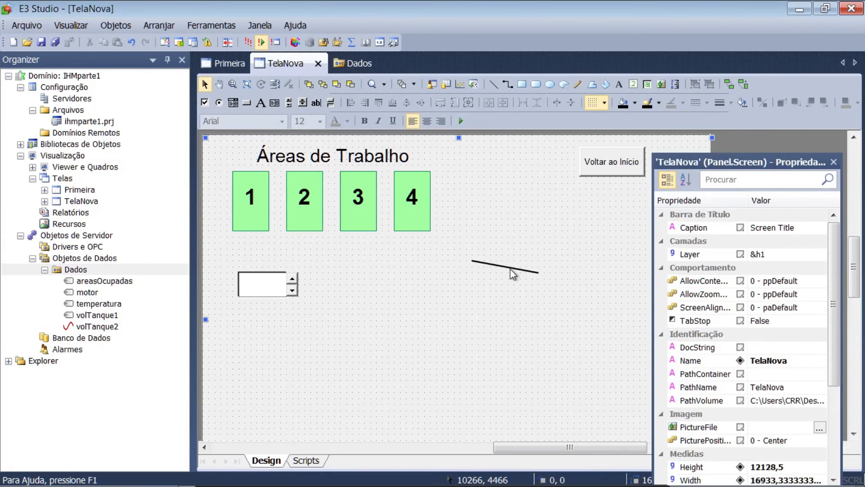
Open the properties of the needle line's rotation animation and examine the expression in its associated tag
click(527, 272)
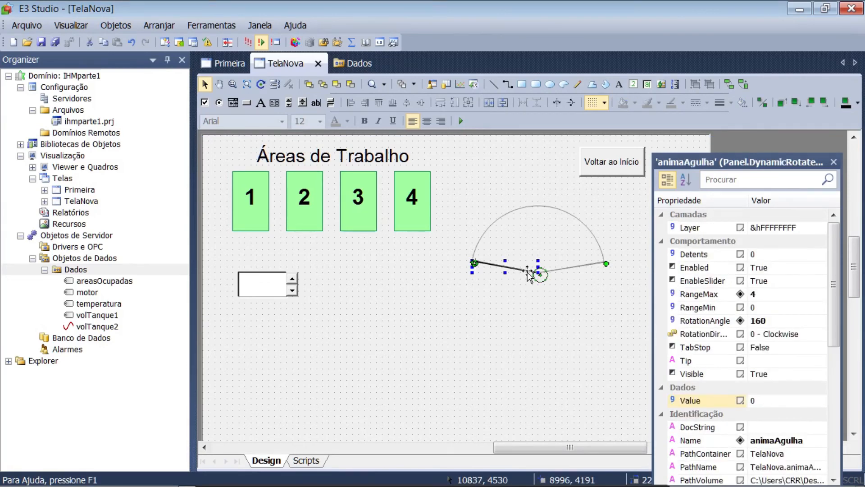
right_click(527, 272)
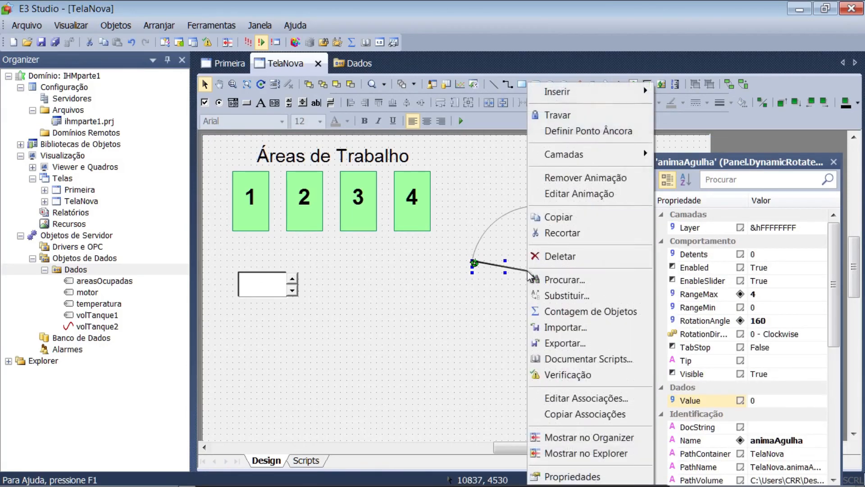
click(566, 477)
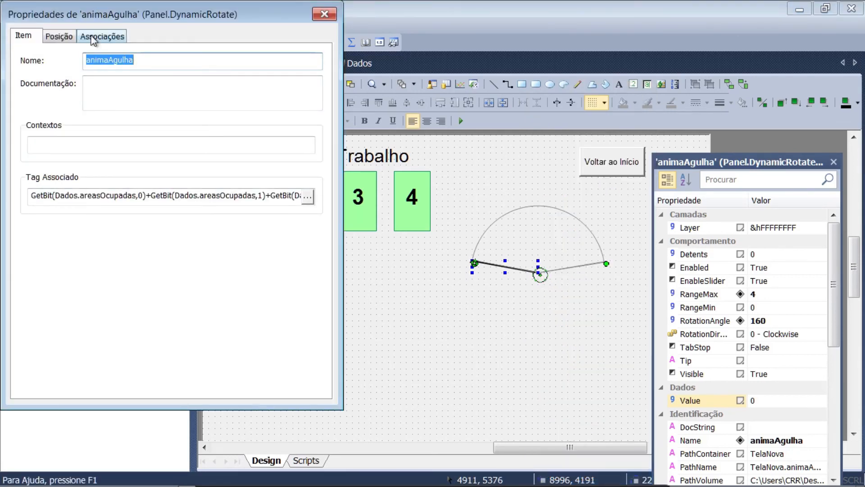
click(105, 197)
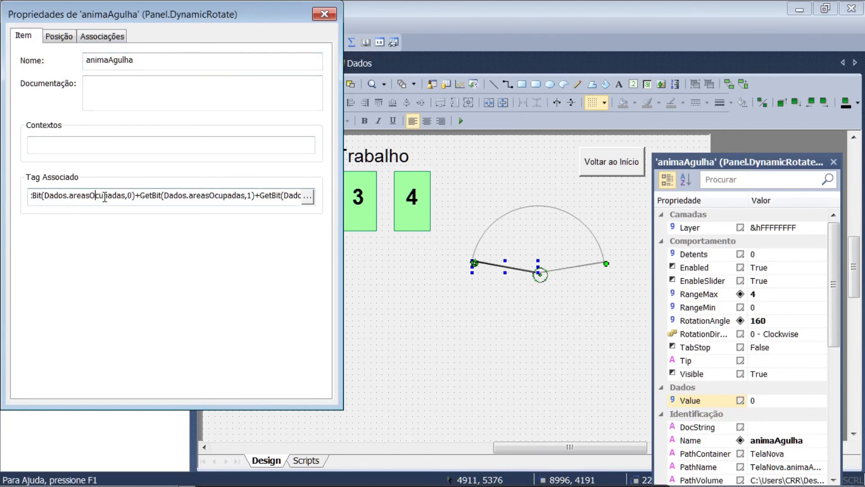
key(Home)
mouse_move(369, 471)
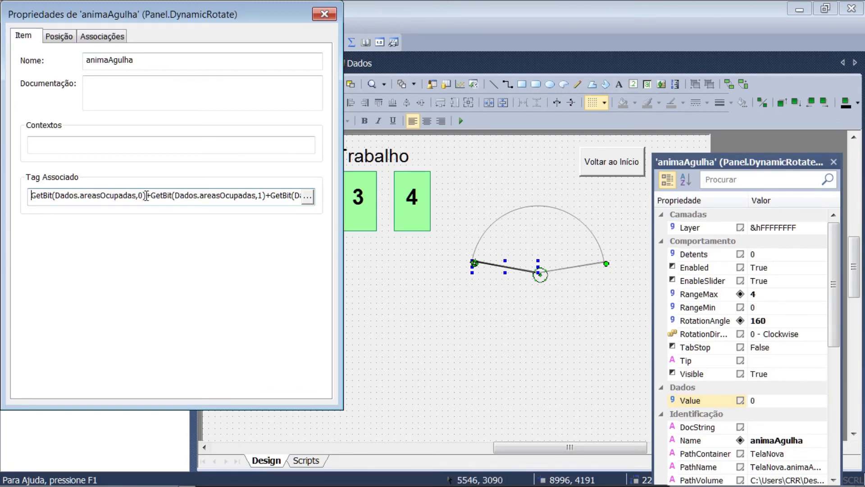
key(ctrl+a)
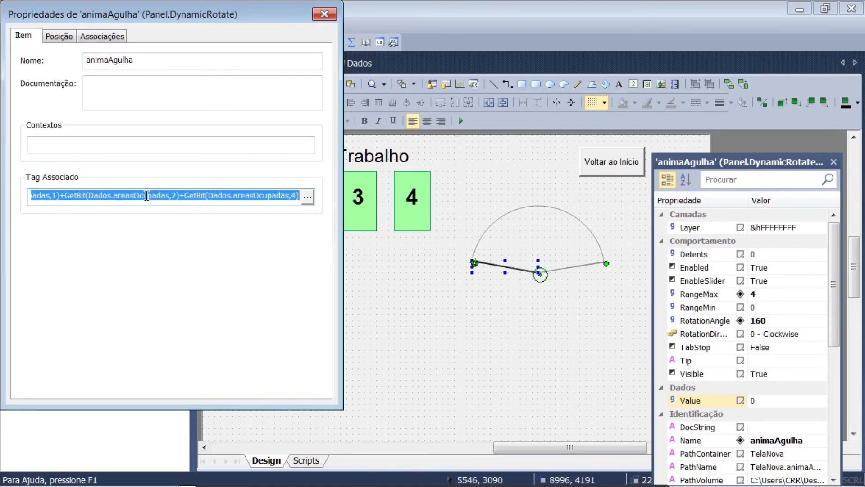
Examine the documentation of the GetBit and Choose methods in E3Globals and the Int function in VBScript, leaving the association unchanged
click(308, 198)
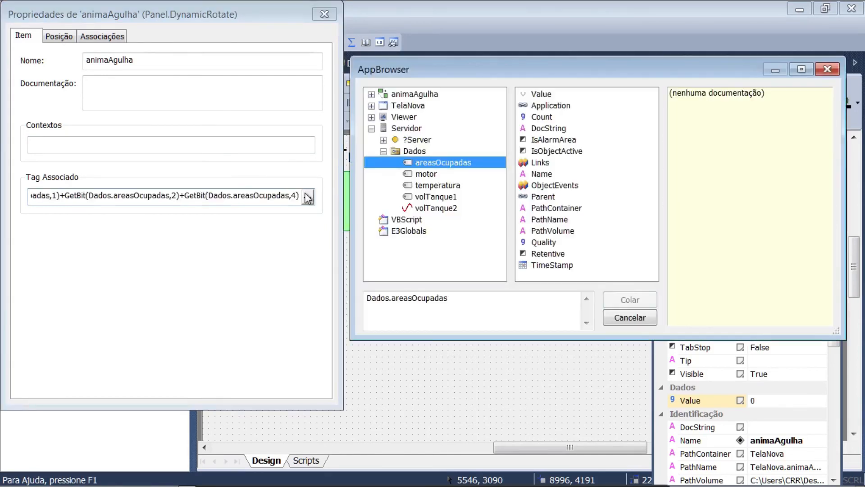
click(415, 231)
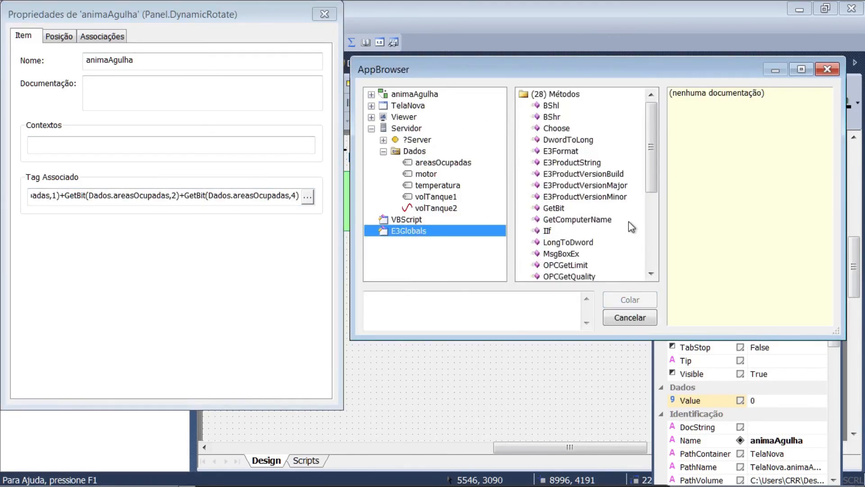
click(551, 209)
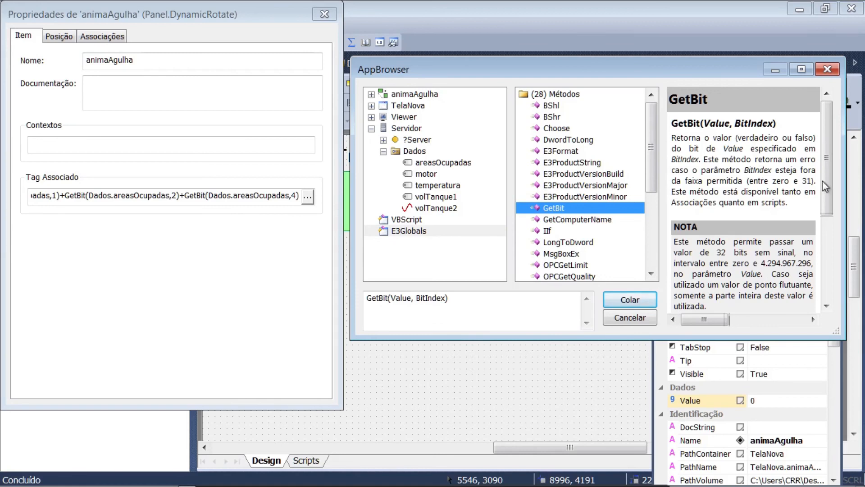
drag(826, 180, 819, 149)
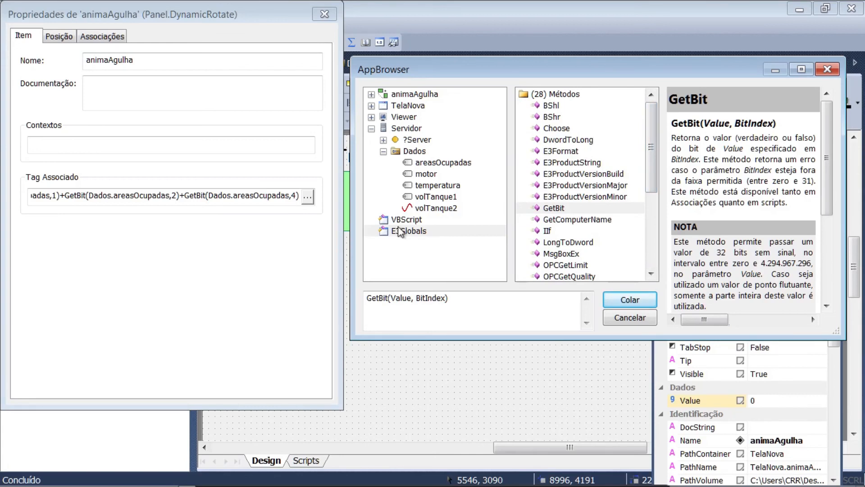
click(556, 128)
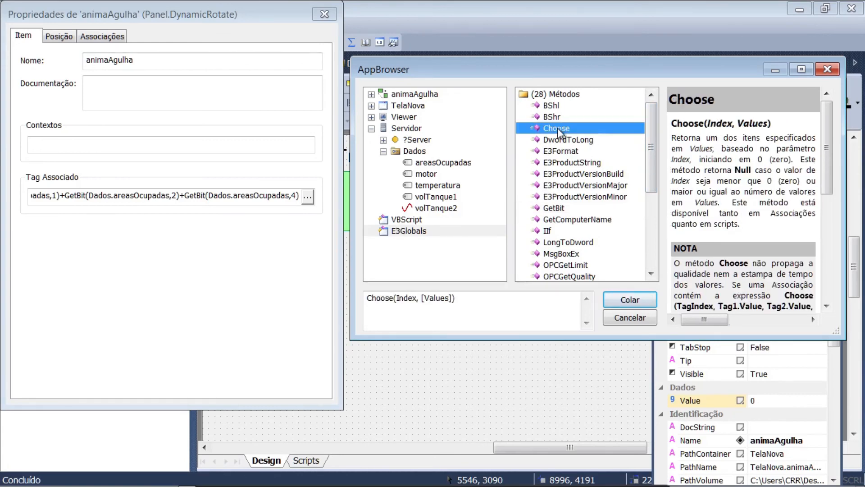
click(406, 220)
scroll(582, 180, down, 9)
click(548, 152)
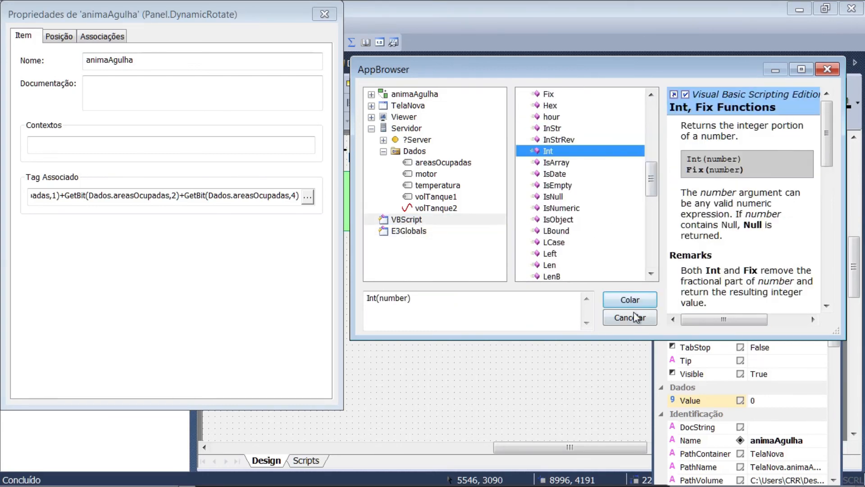
click(629, 318)
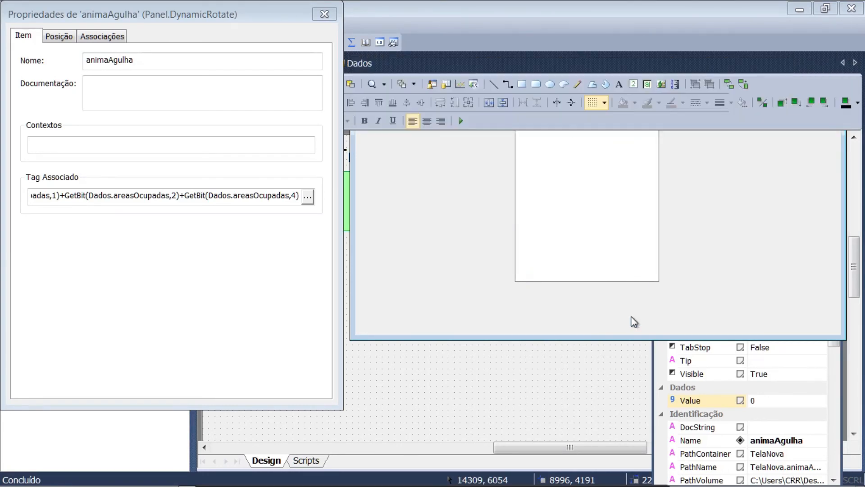
click(308, 197)
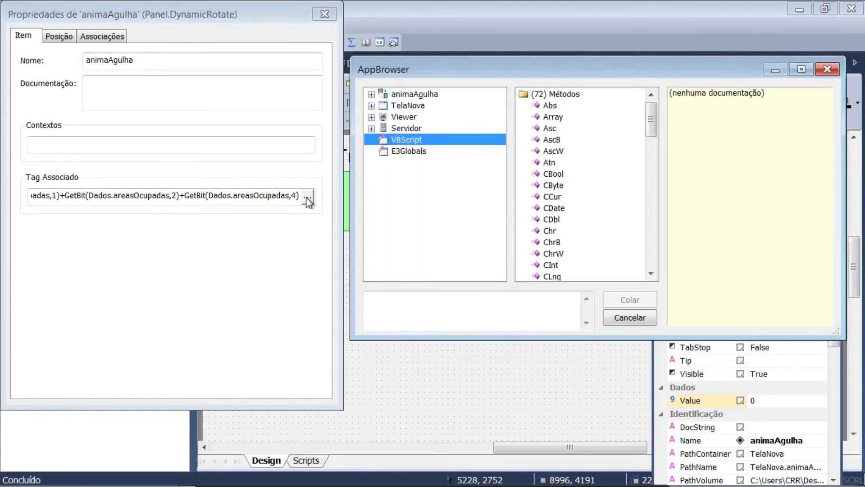
click(630, 317)
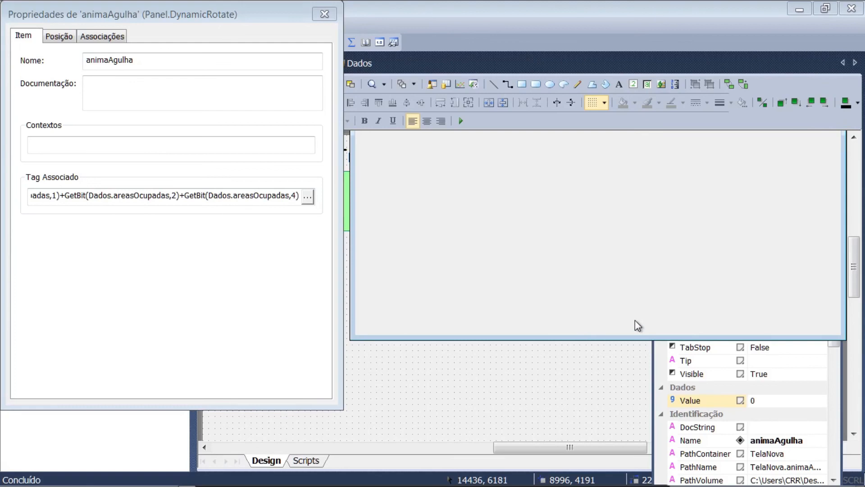
key(Home)
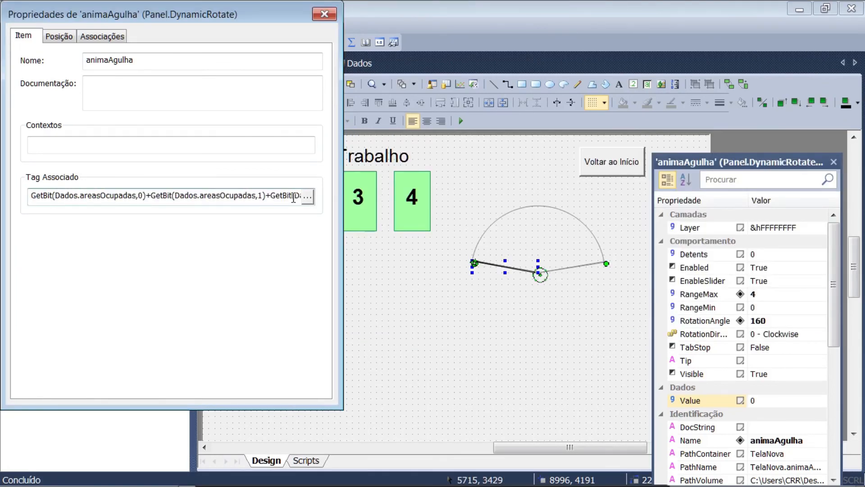
Associate the needle's rotation animation directly with the value of Dados.areasOcupadas and set its RangeMax to 16
click(309, 197)
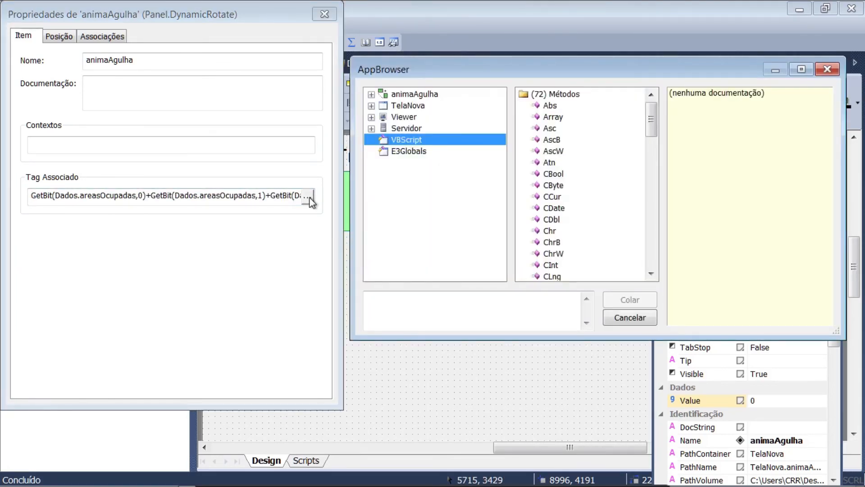
click(372, 118)
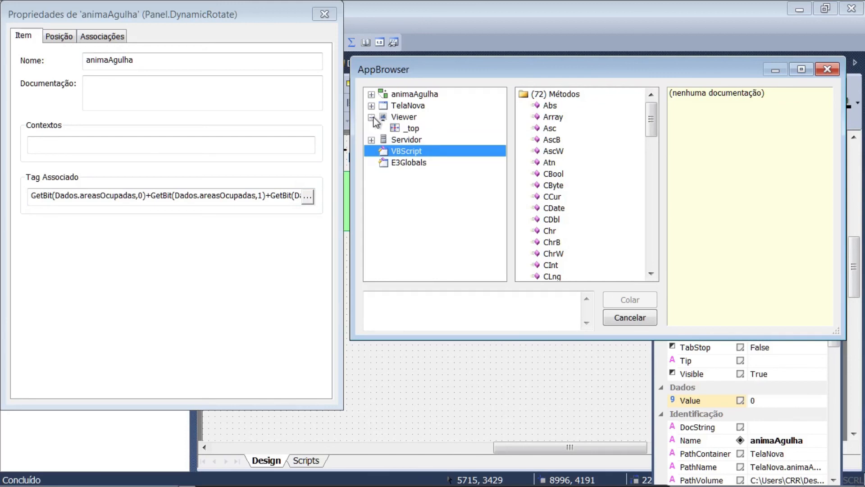
click(372, 143)
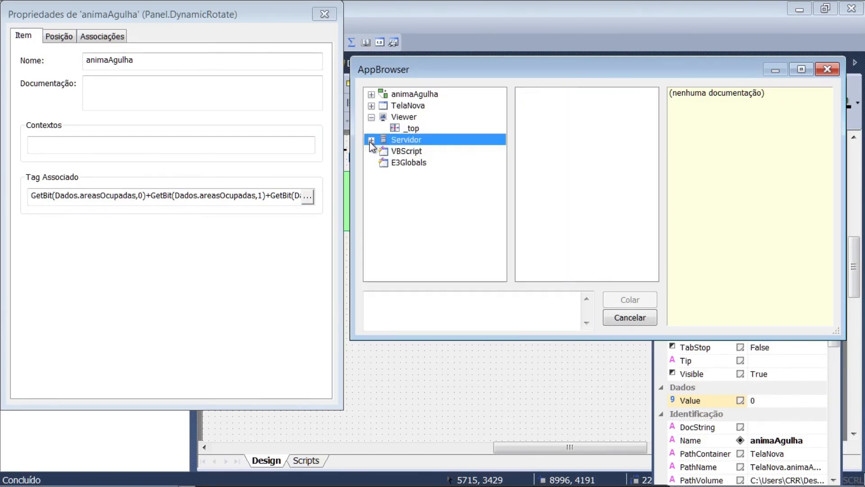
click(372, 141)
click(384, 162)
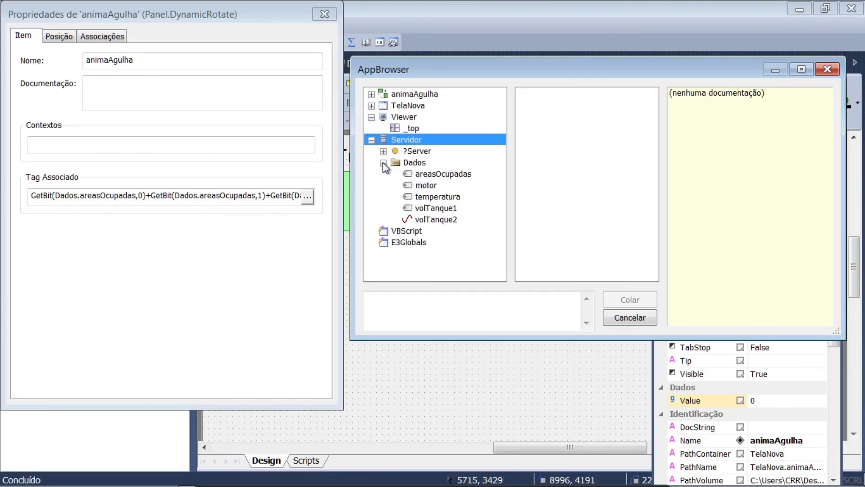
click(433, 175)
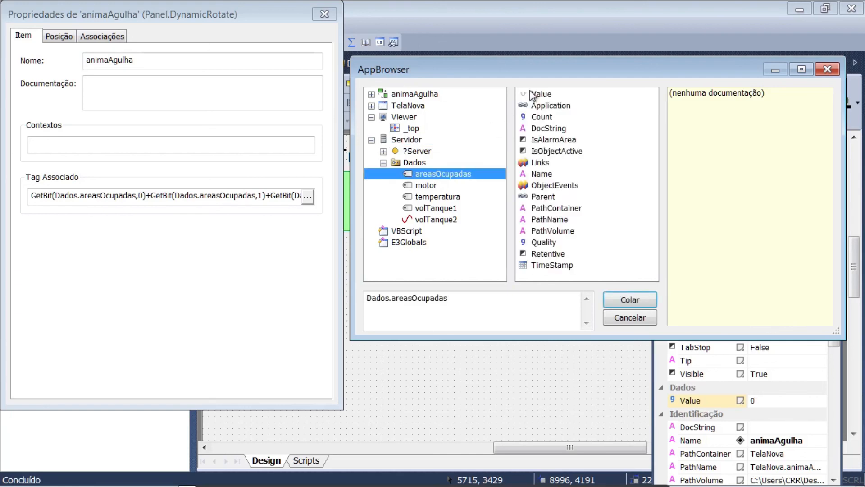
click(536, 94)
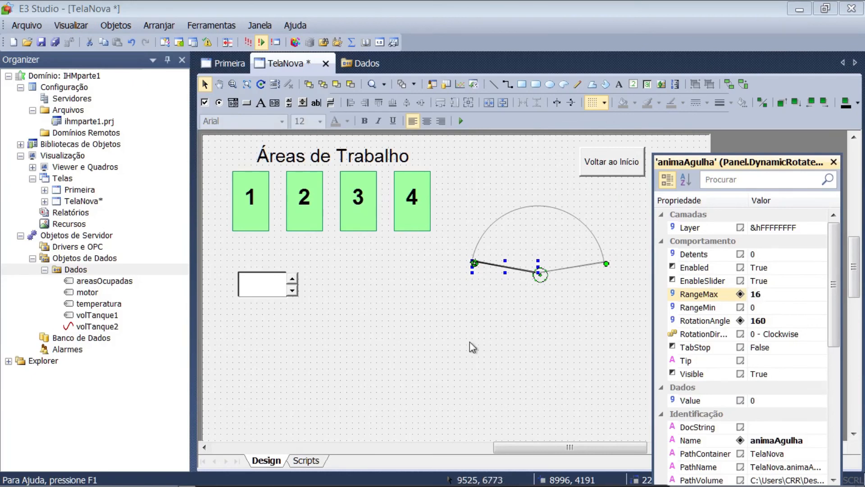
Save and run the application in E3 Viewer, open the Tela Nova screen and lower the spin button to 0
click(246, 41)
click(450, 55)
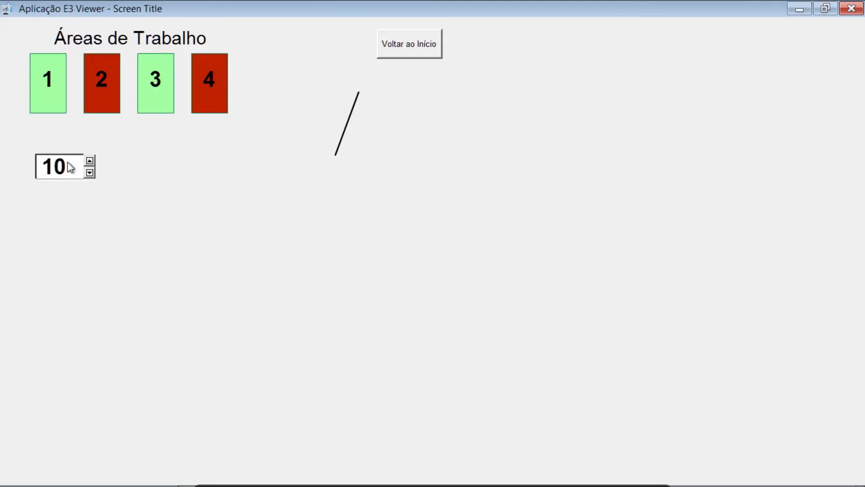
click(89, 173)
click(89, 173)
click(89, 173)
click(89, 174)
click(89, 173)
click(90, 173)
click(90, 173)
click(89, 173)
click(89, 173)
click(89, 173)
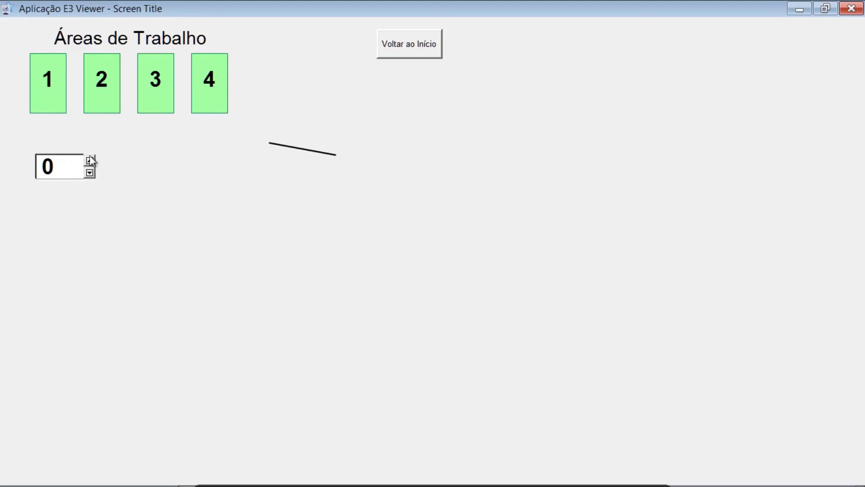
Raise the spin button from 0 to 16 to test the needle over its full rotation range
click(89, 161)
click(90, 160)
click(90, 160)
click(89, 160)
click(90, 161)
click(89, 161)
click(89, 161)
click(90, 160)
click(89, 160)
click(90, 160)
click(90, 161)
click(90, 161)
click(89, 160)
click(90, 161)
click(90, 161)
click(90, 161)
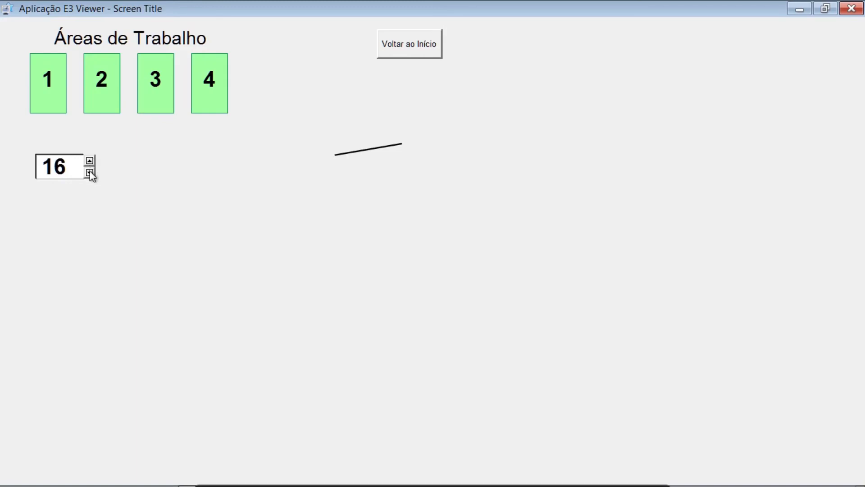
Lower the spin button back to 0 to test the needle's return to its starting position
click(90, 173)
click(89, 173)
click(89, 173)
click(90, 172)
click(90, 172)
click(89, 173)
click(90, 172)
click(89, 172)
click(89, 172)
click(90, 173)
click(90, 172)
click(89, 173)
click(90, 173)
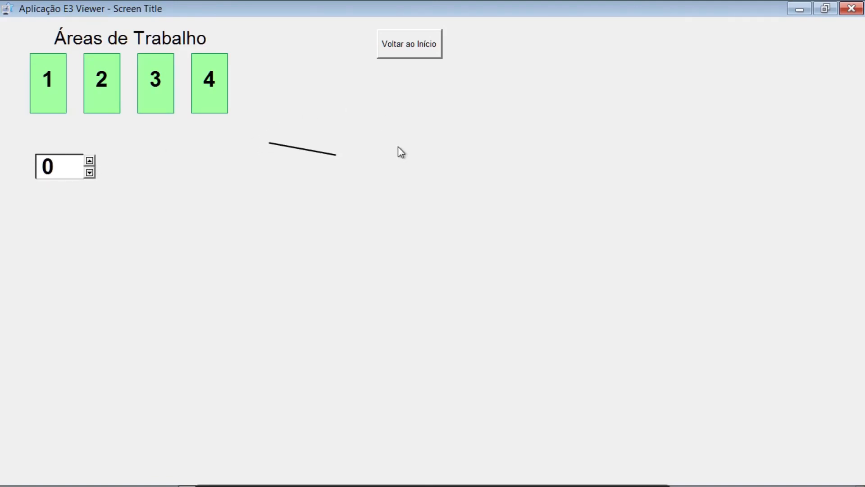
Raise the spin button step by step to 16 again to compare the area colors with the needle position
click(90, 161)
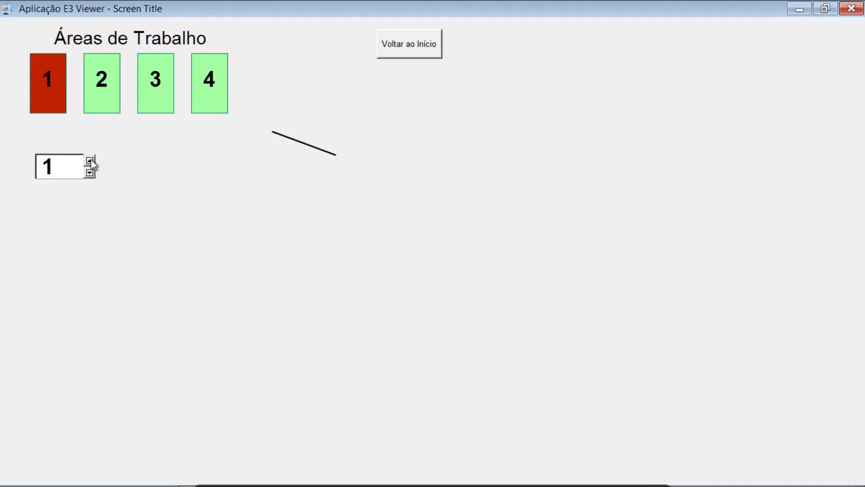
click(90, 160)
click(90, 160)
click(90, 160)
click(90, 160)
click(90, 161)
double_click(90, 160)
click(89, 161)
double_click(90, 161)
double_click(89, 160)
click(90, 160)
double_click(90, 161)
Test the navigation between the initial screen and Tela Nova in both directions, and close the viewer
click(401, 45)
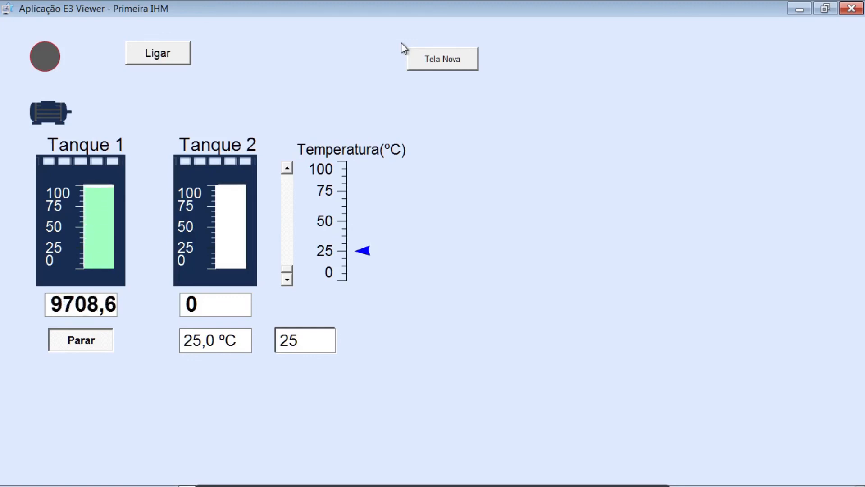
click(456, 63)
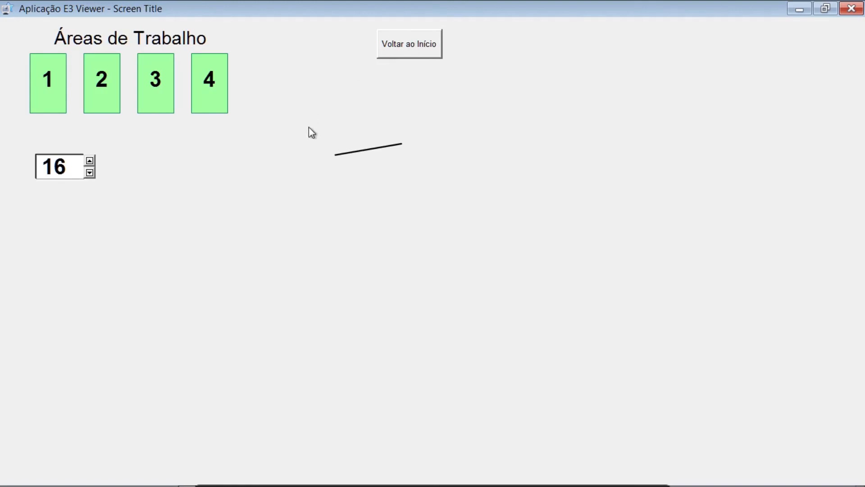
click(405, 52)
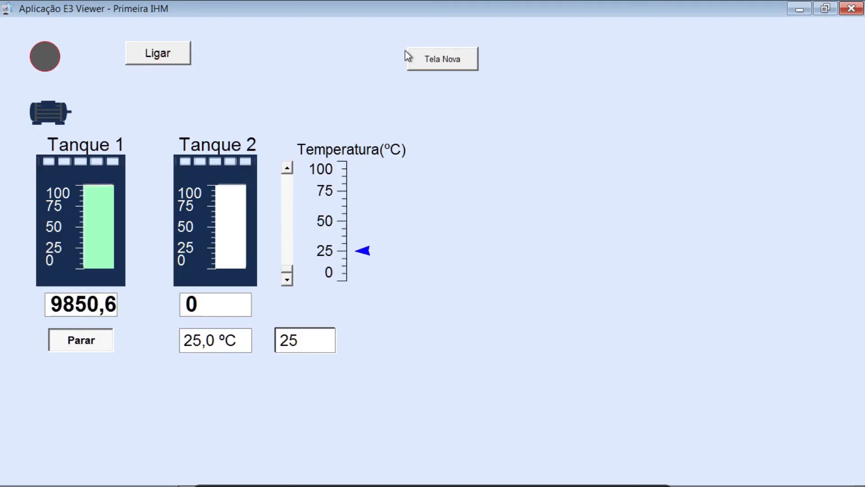
click(436, 63)
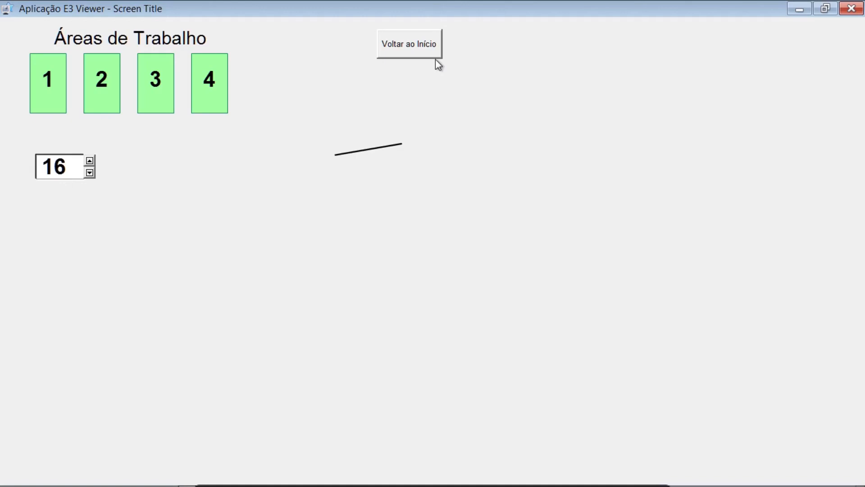
click(408, 47)
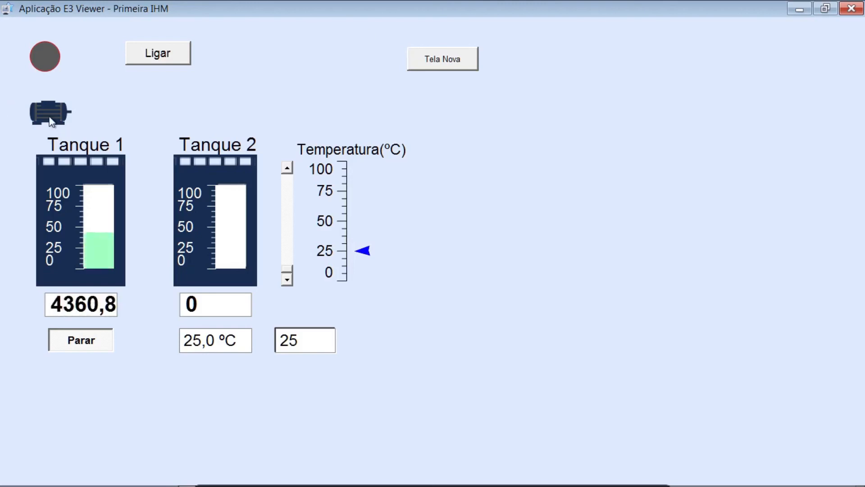
click(851, 9)
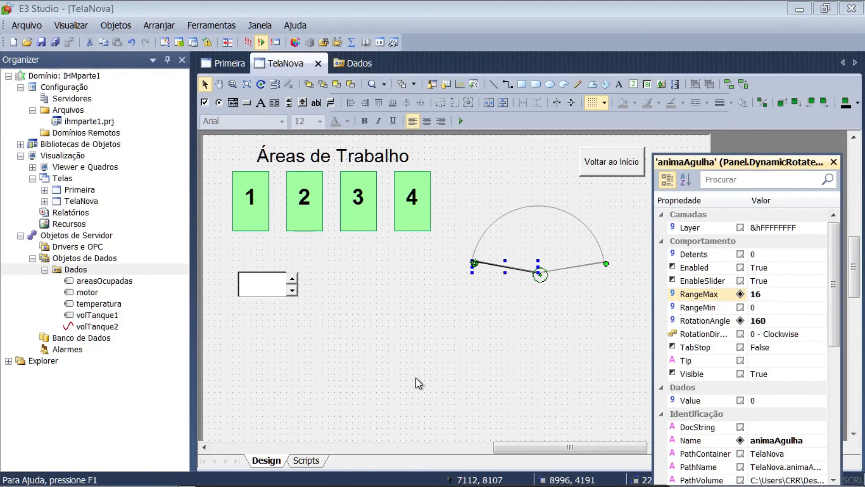